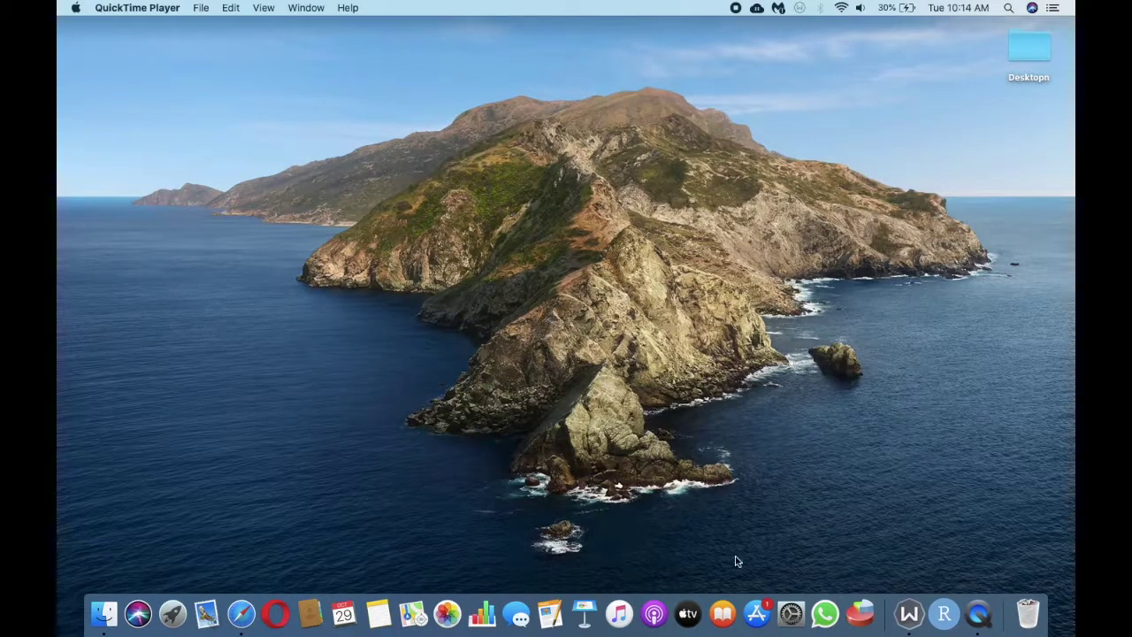
# Step: Launch Safari from the Dock to show its Favourites start page
pyautogui.click(234, 622)
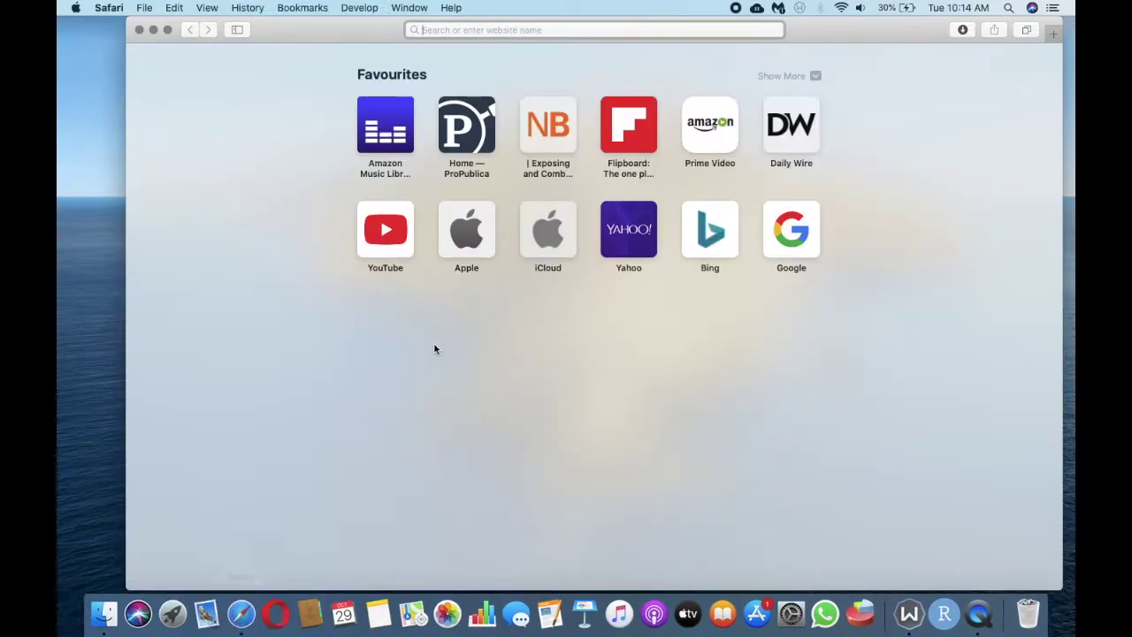
# Step: Search for 'google forms' and go to the Google Forms home page
pyautogui.write('google')
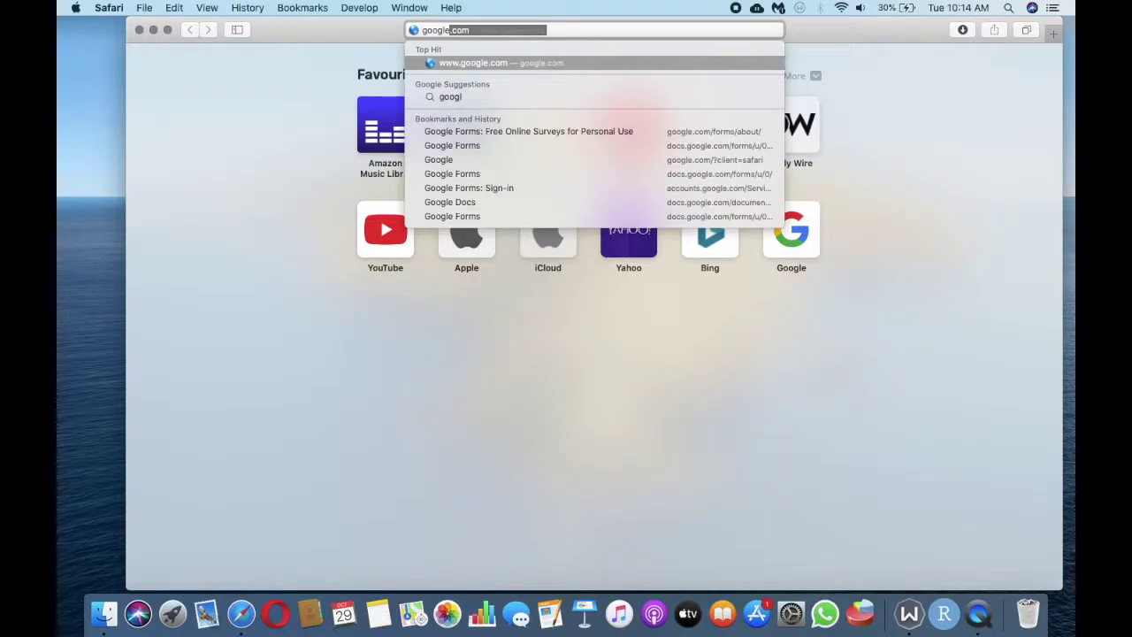
pyautogui.write(' fome')
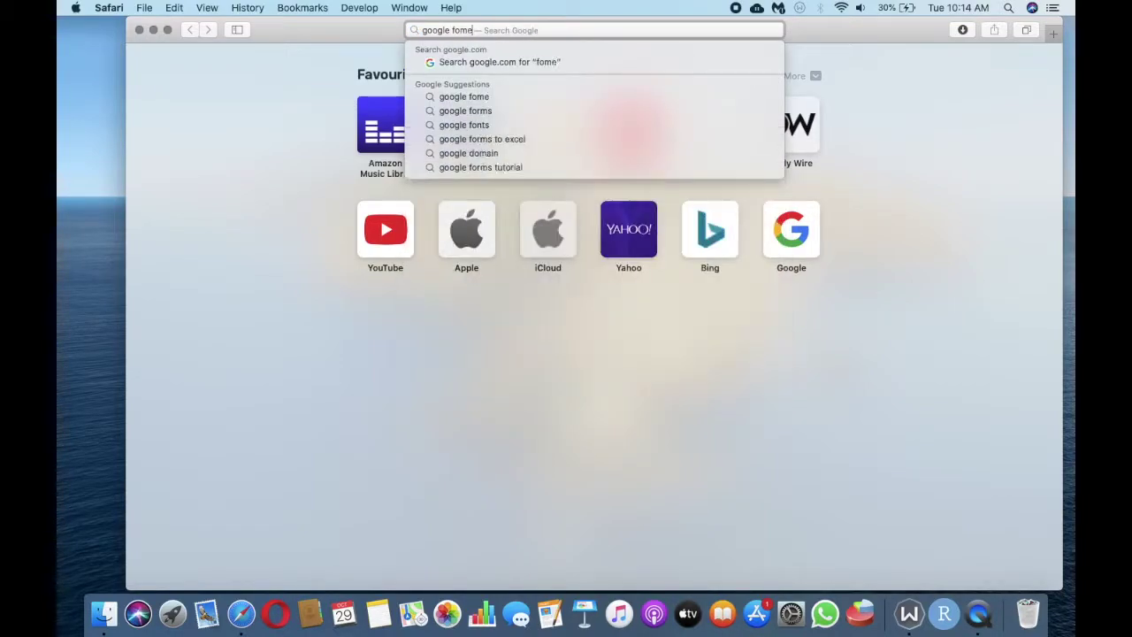
pyautogui.press('BackSpace')
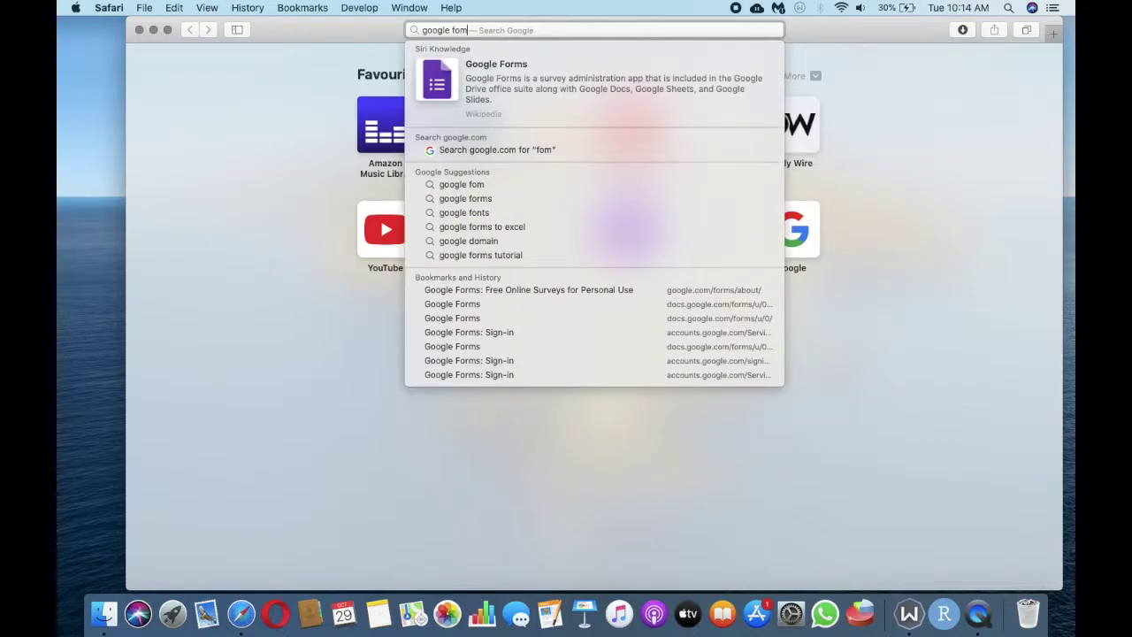
pyautogui.press('BackSpace')
pyautogui.write('rms')
pyautogui.press('Return')
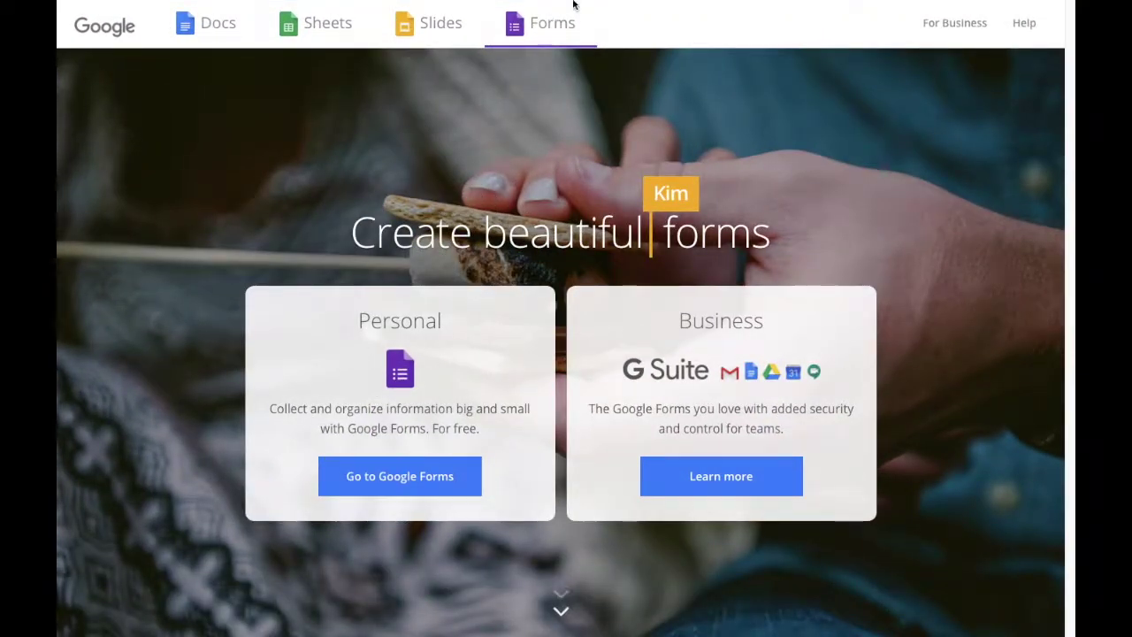
pyautogui.click(579, 11)
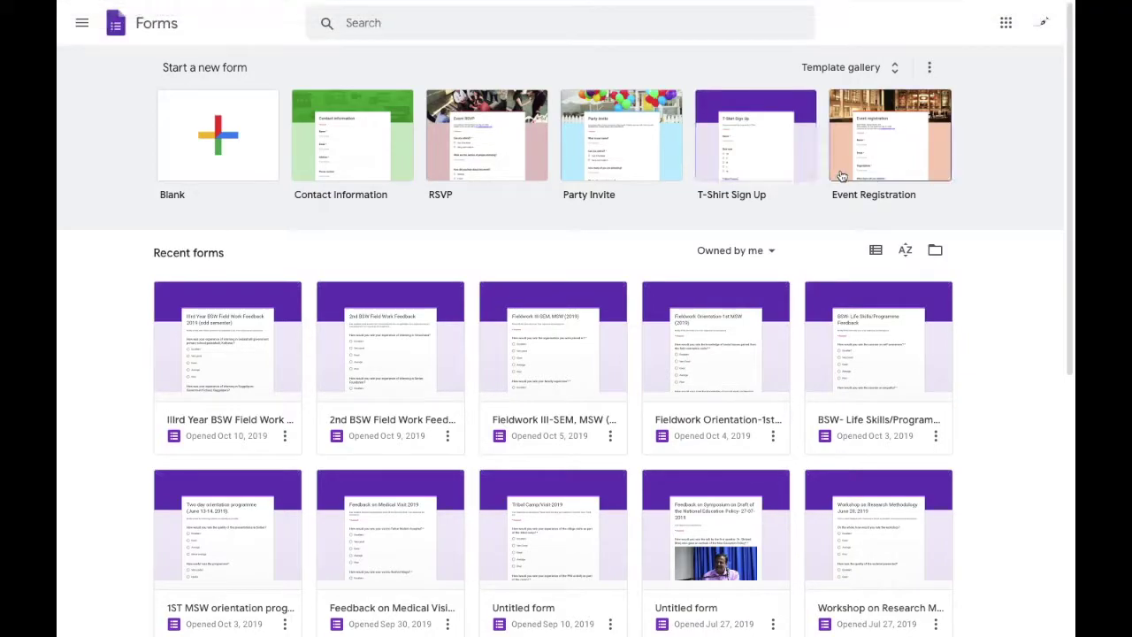
# Step: Start a new blank form from the Google Forms page
pyautogui.click(233, 144)
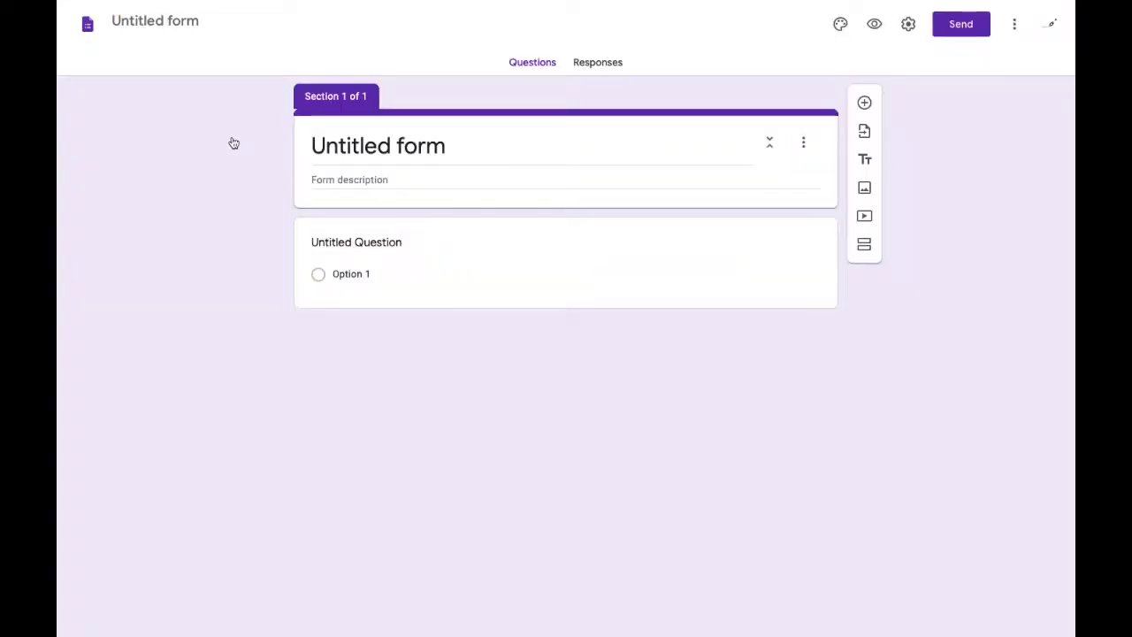
# Step: Rename the form title from 'Untitled form' to 'Mental Health'
pyautogui.click(449, 130)
pyautogui.press('BackSpace')
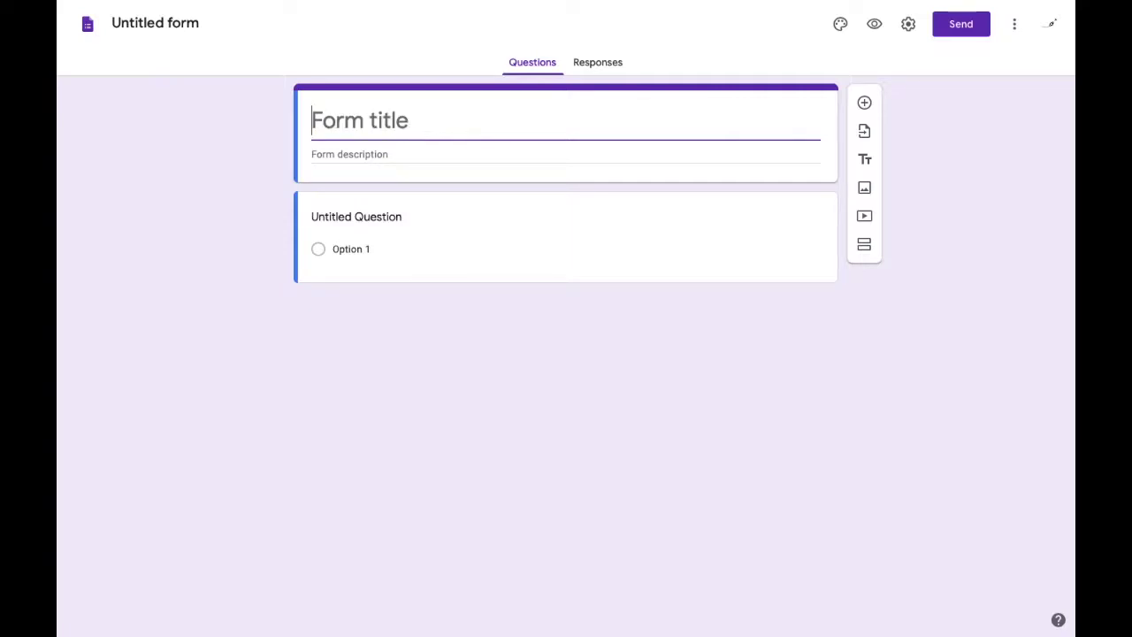
pyautogui.write('Mental heALT')
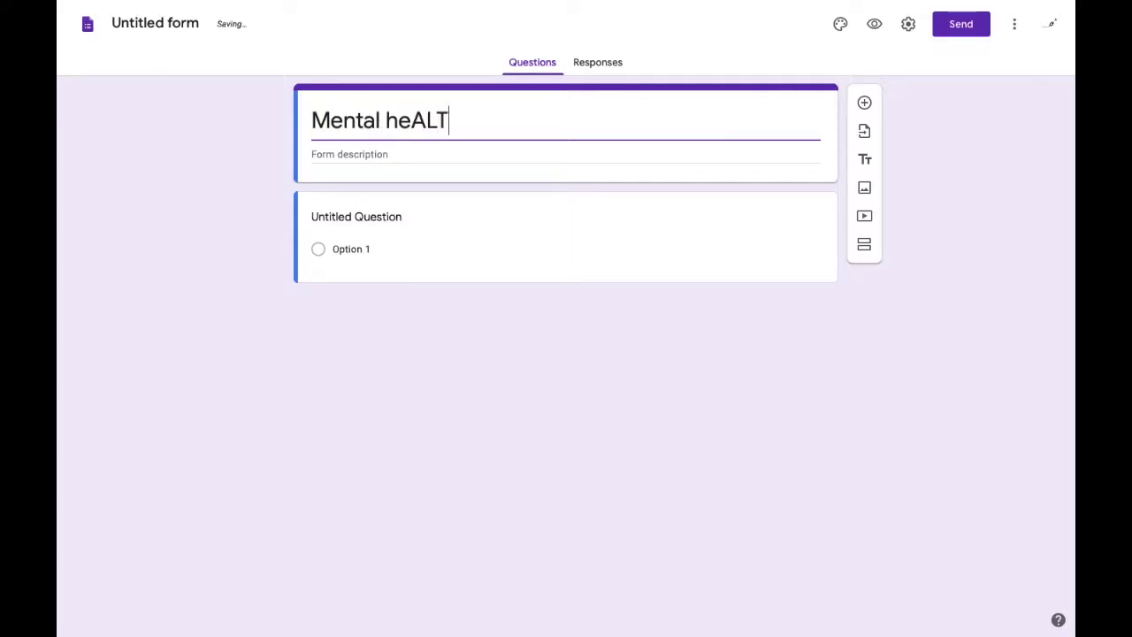
pyautogui.press('BackSpace')
pyautogui.press('BackSpace')
pyautogui.press('BackSpace')
pyautogui.press('BackSpace')
pyautogui.press('BackSpace')
pyautogui.write('Health')
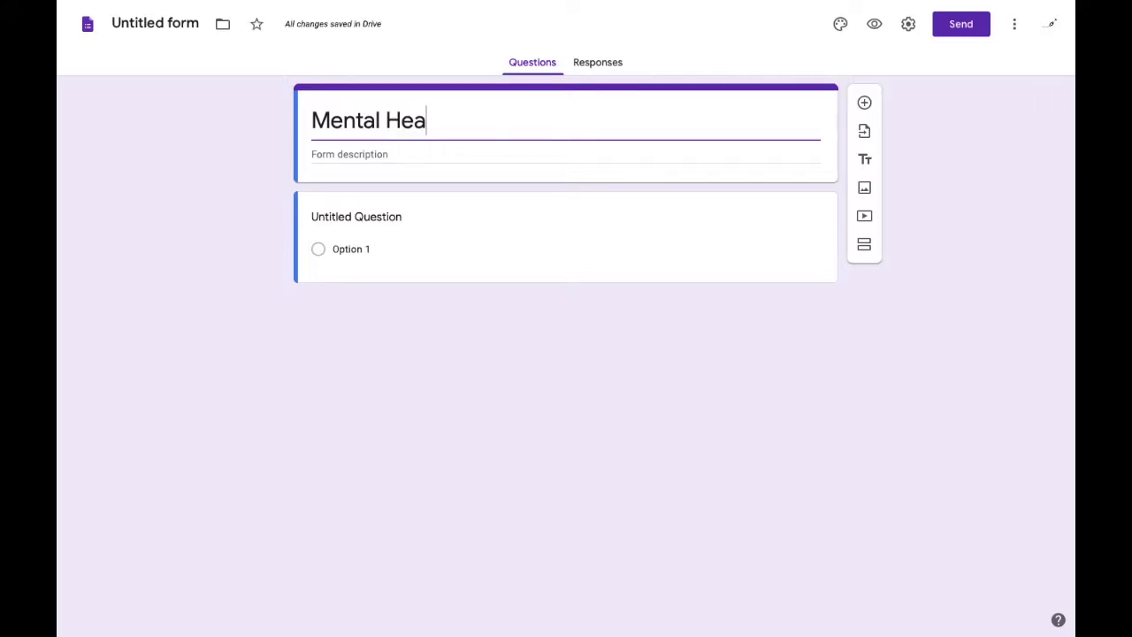
# Step: Add a description: a study on youth mental health, be honest, responses are anonymous
pyautogui.click(426, 155)
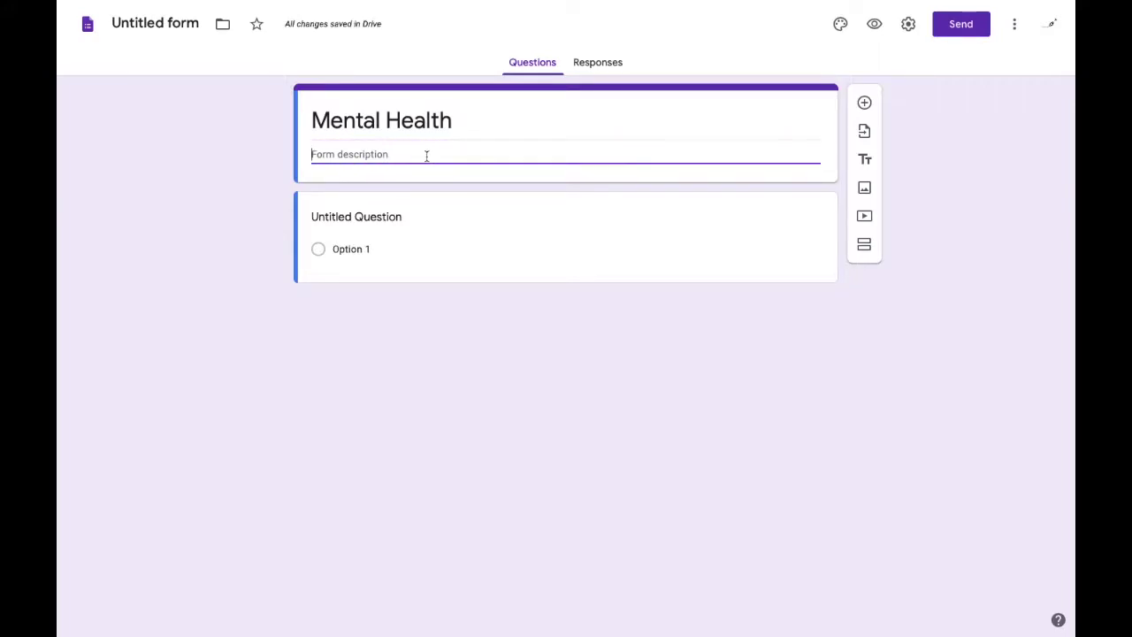
pyautogui.write('This is a study o.n the mental health of youth')
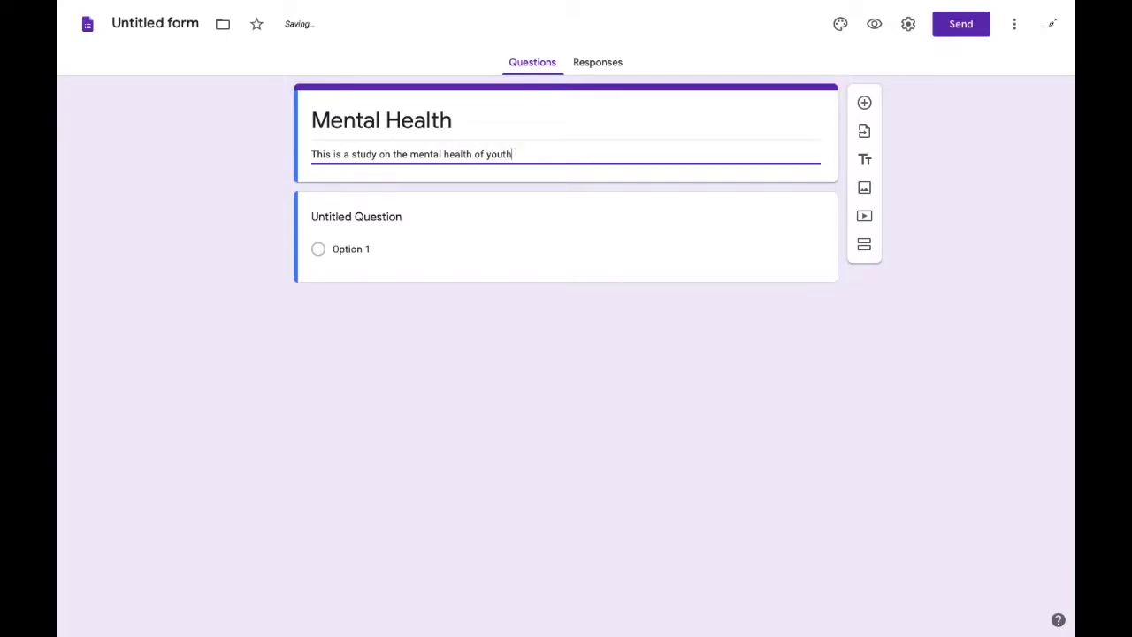
pyautogui.write('. Please be a')
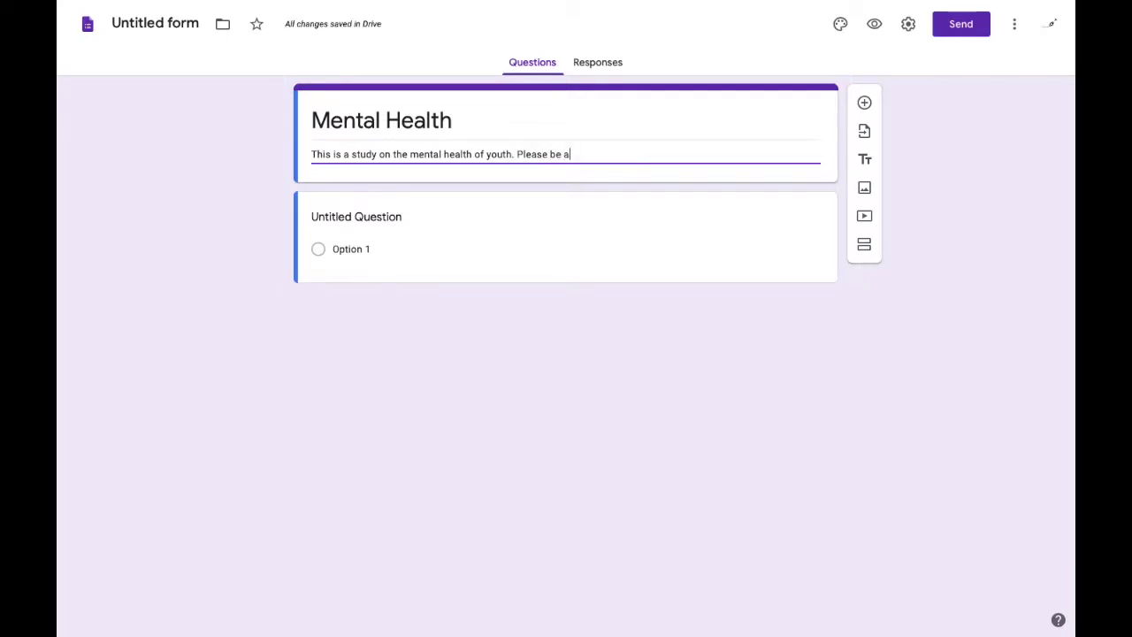
pyautogui.write('s honest as possible')
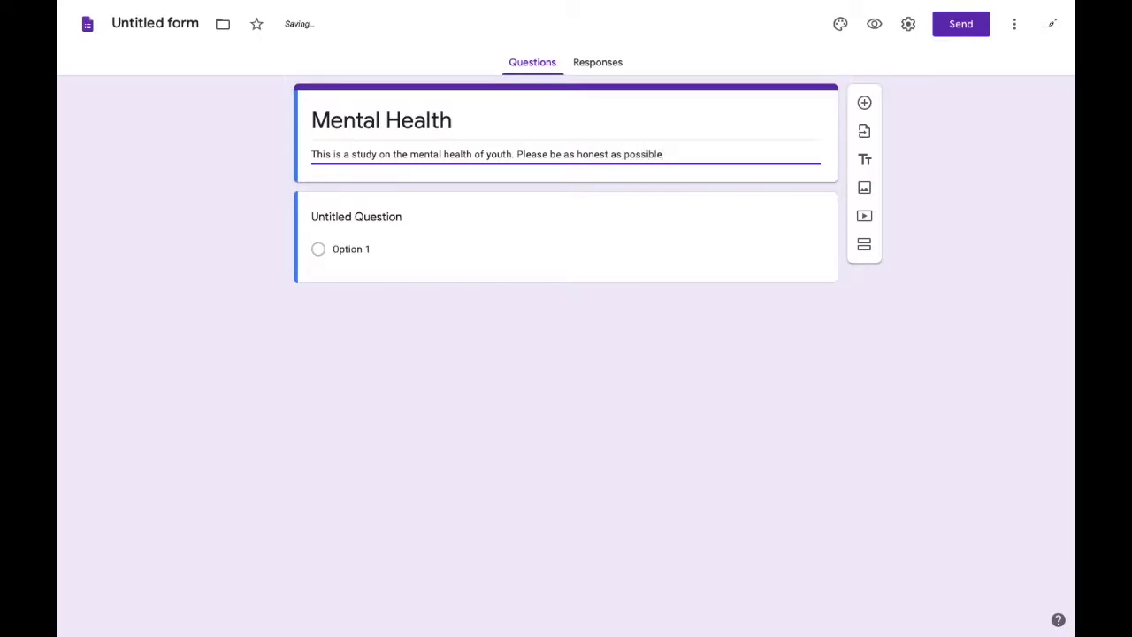
pyautogui.write('. Your responses ar')
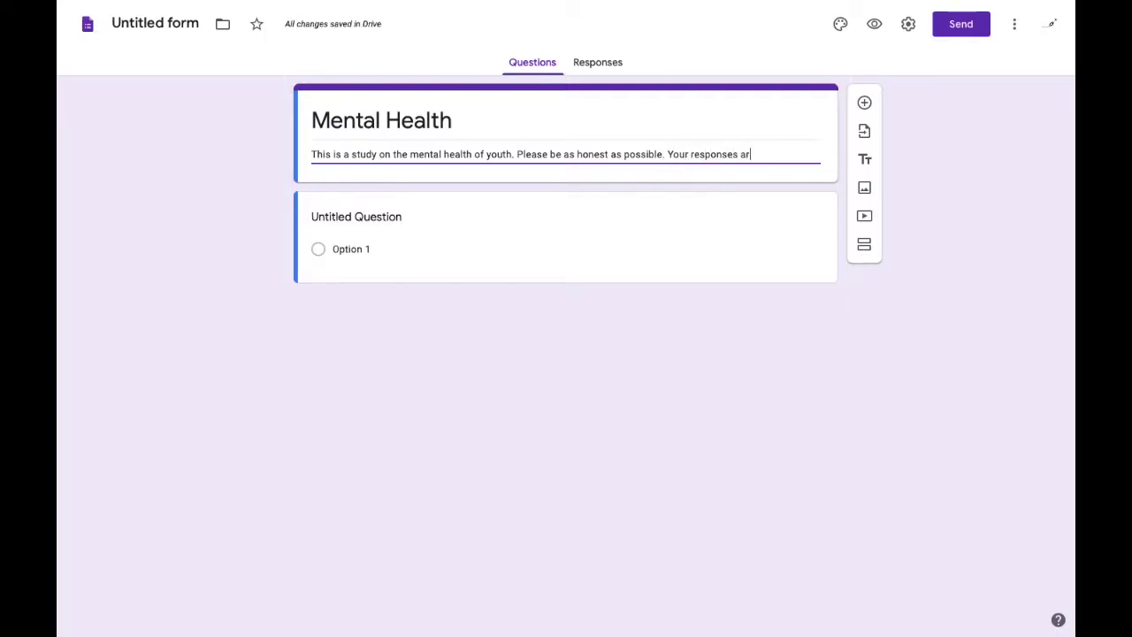
pyautogui.write('e anonym')
pyautogui.press('BackSpace')
pyautogui.write('mous ')
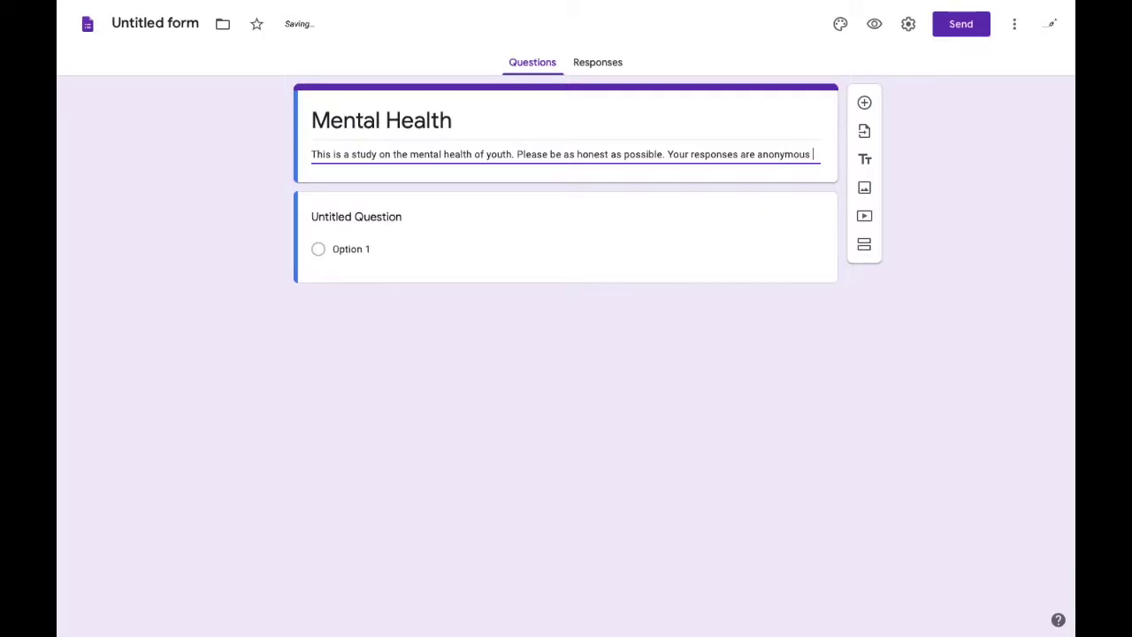
pyautogui.write('.')
pyautogui.click(349, 221)
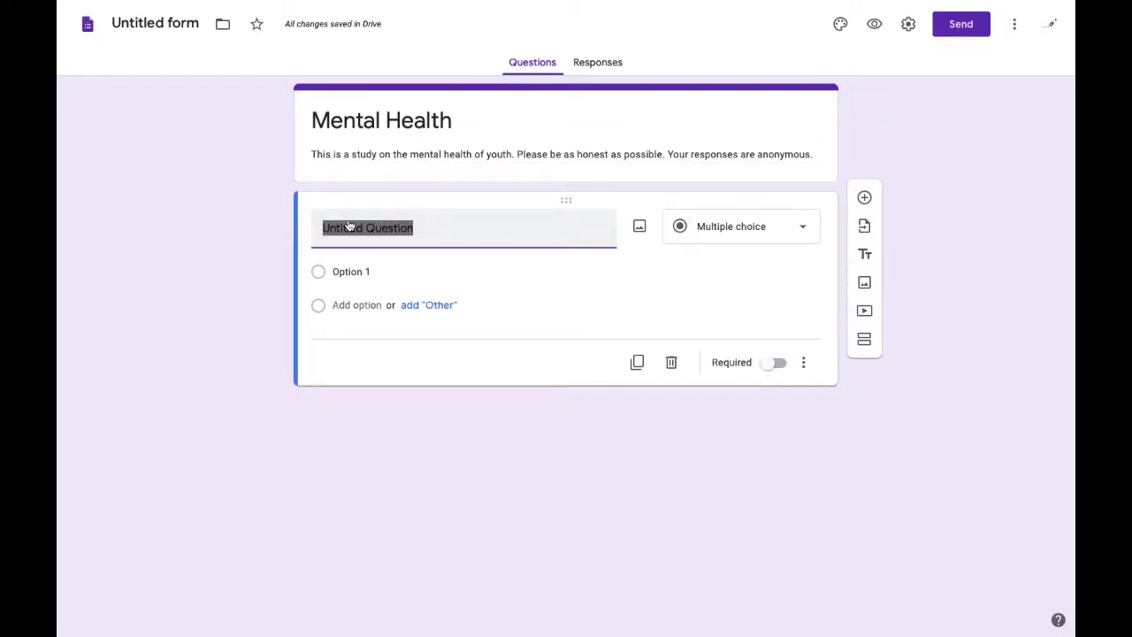
# Step: Title the first question 'Gender' with 'Male' as its first option
pyautogui.press('BackSpace')
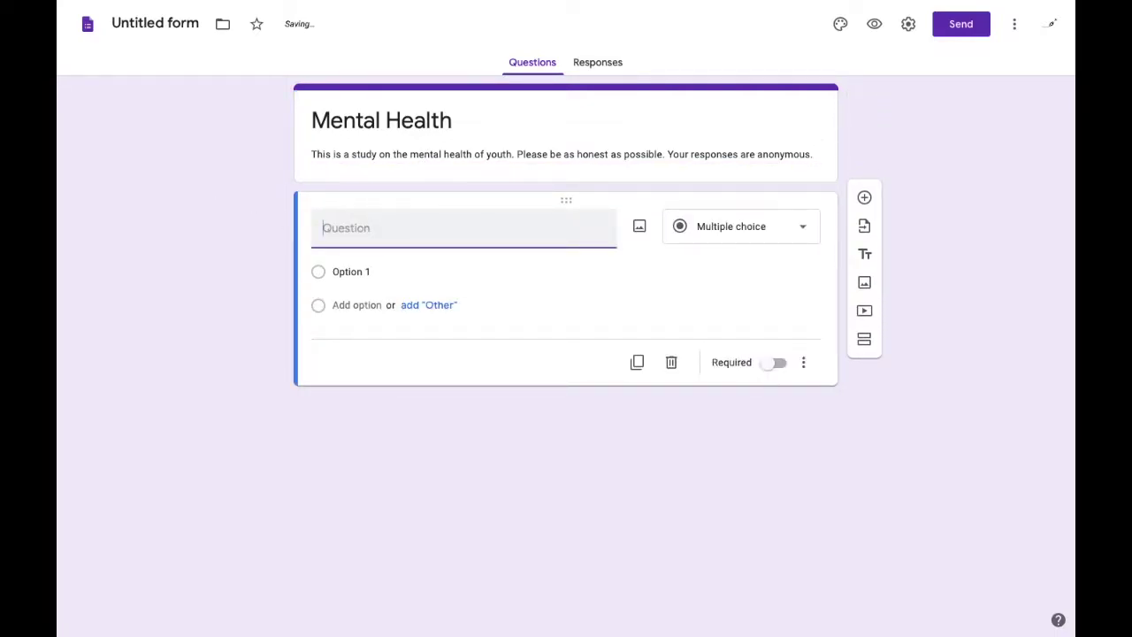
pyautogui.write('Gender')
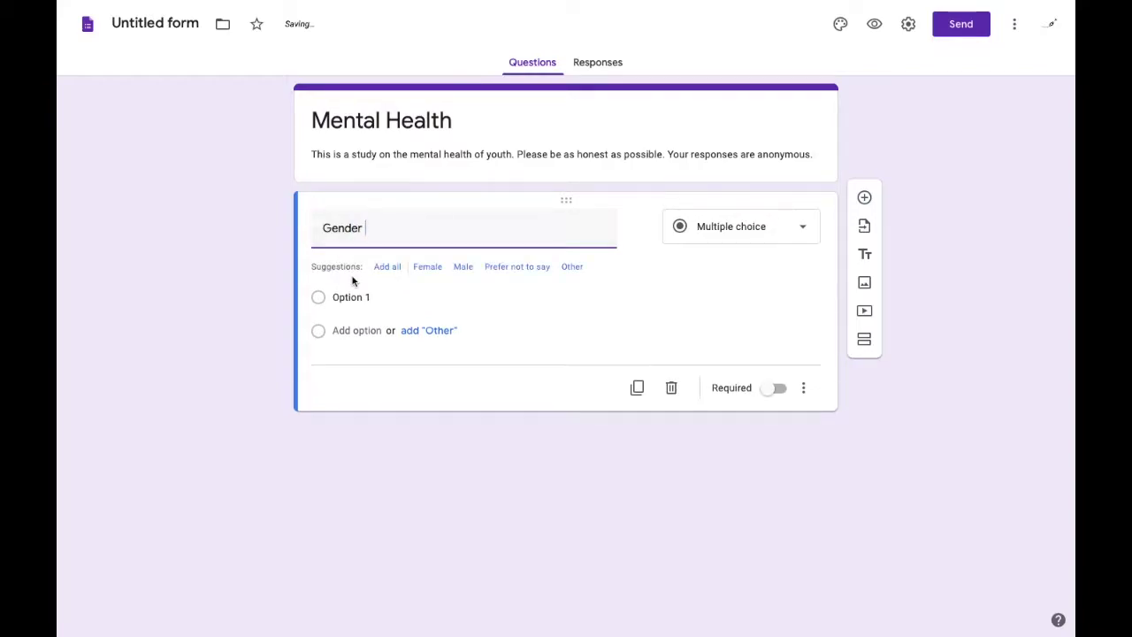
pyautogui.click(351, 297)
pyautogui.press('BackSpace')
pyautogui.write('mALE')
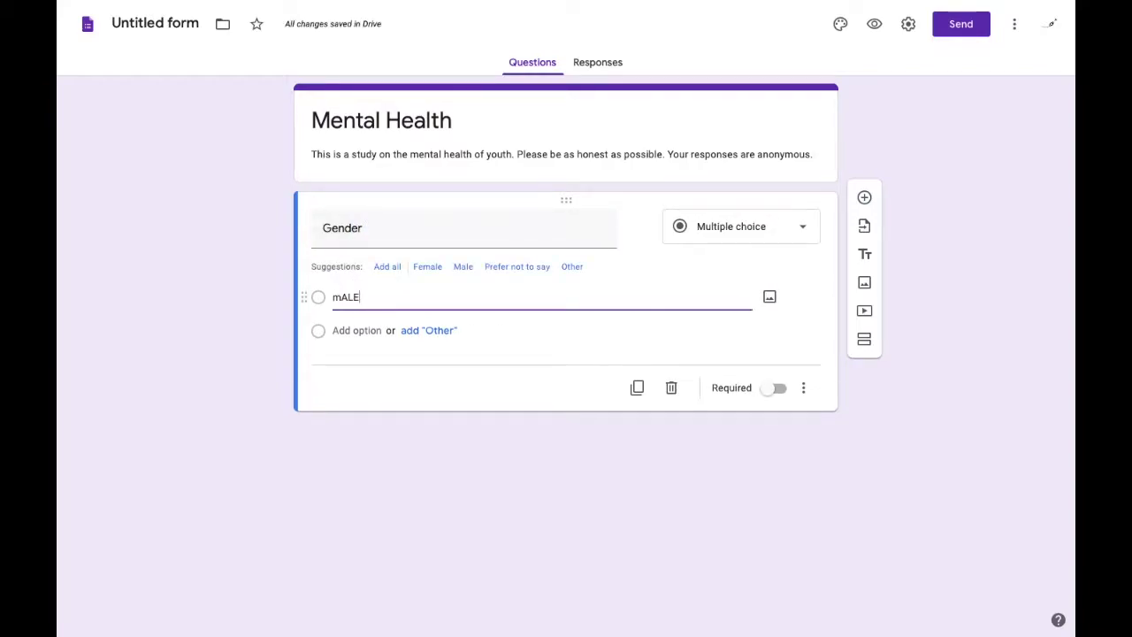
pyautogui.press('BackSpace')
pyautogui.press('BackSpace')
pyautogui.press('BackSpace')
pyautogui.press('BackSpace')
pyautogui.write('Male')
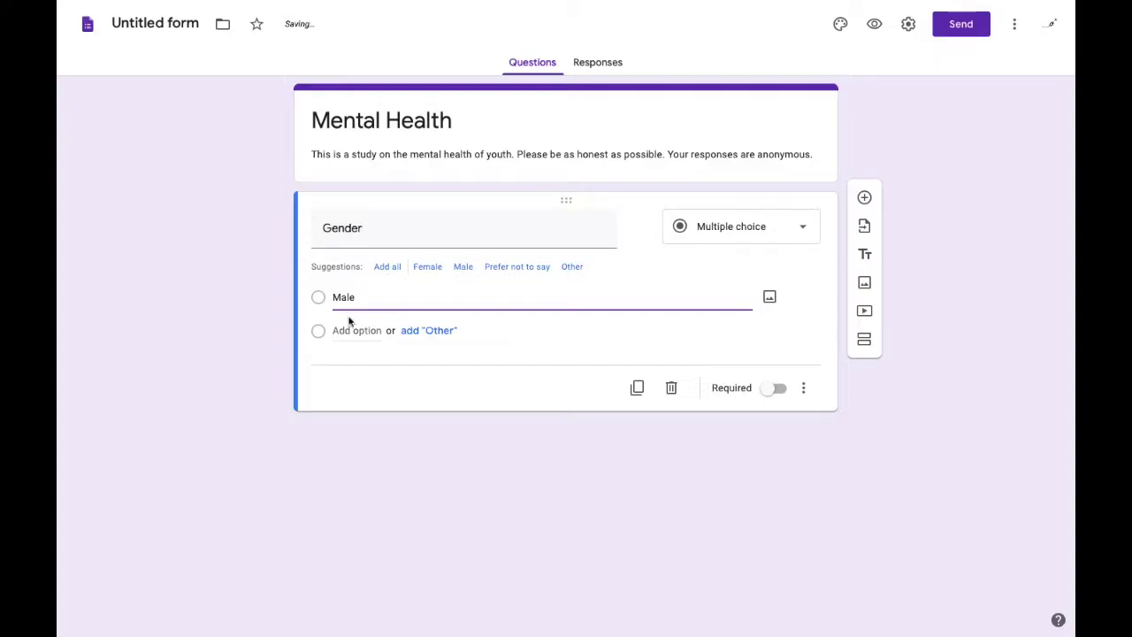
# Step: Add 'Female' and 'Transgender' as the second and third options
pyautogui.click(345, 330)
pyautogui.write('Fr')
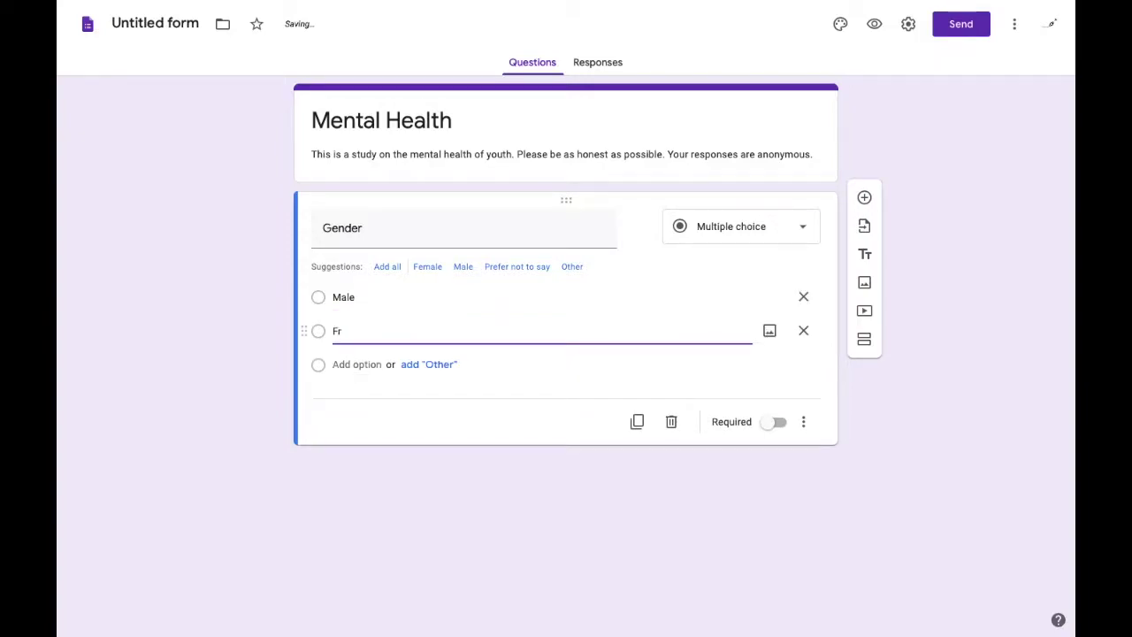
pyautogui.press('BackSpace')
pyautogui.write('emale')
pyautogui.click(353, 364)
pyautogui.press('BackSpace')
pyautogui.write('TRa')
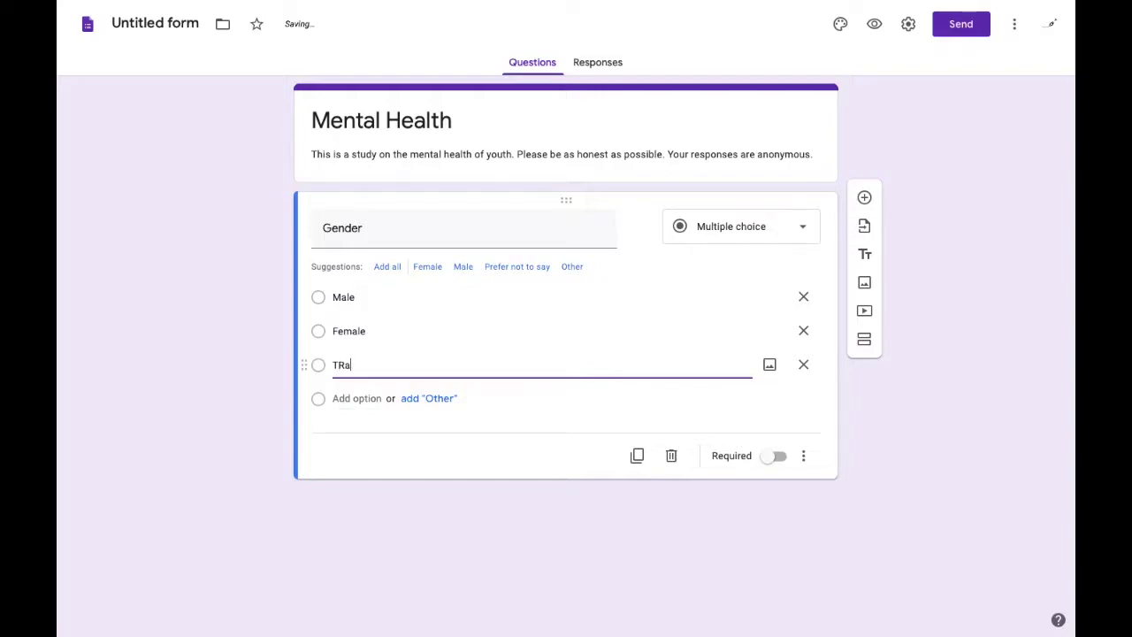
pyautogui.press('BackSpace')
pyautogui.press('BackSpace')
pyautogui.write('ransgender')
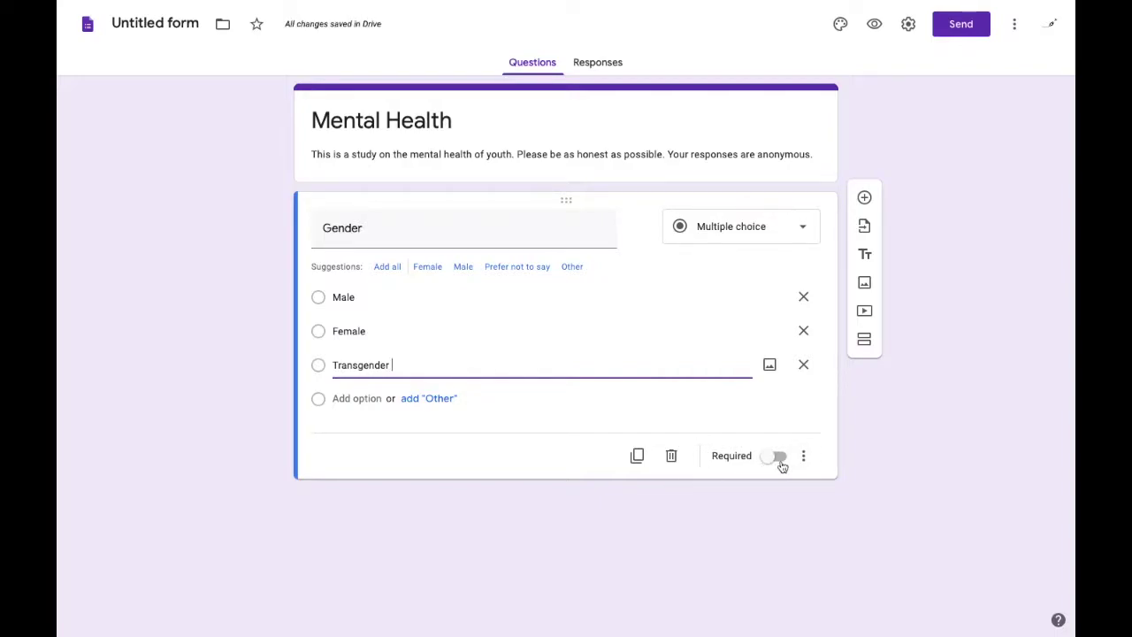
# Step: Make the Gender question required and duplicate it
pyautogui.scroll(5, 781, 466)
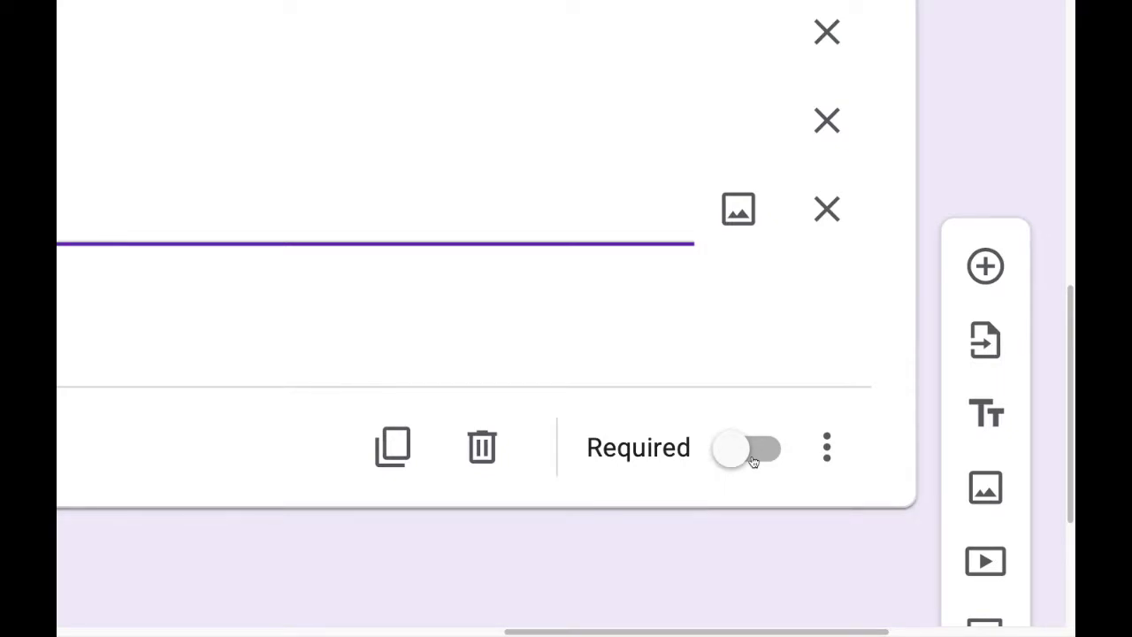
pyautogui.click(756, 461)
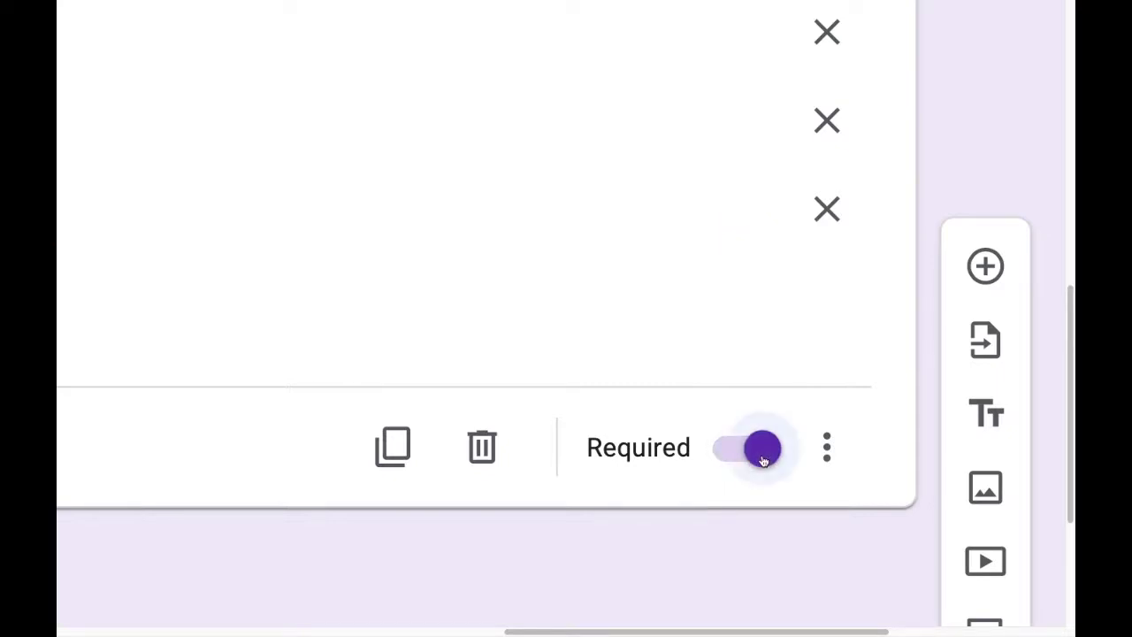
pyautogui.scroll(-5, 763, 460)
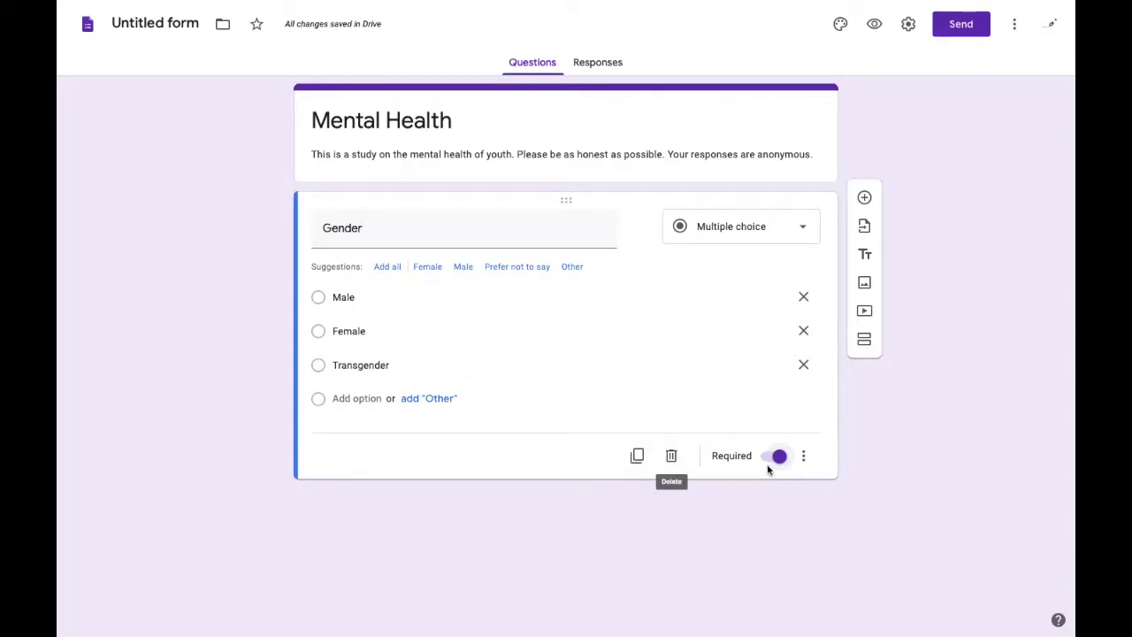
pyautogui.click(636, 455)
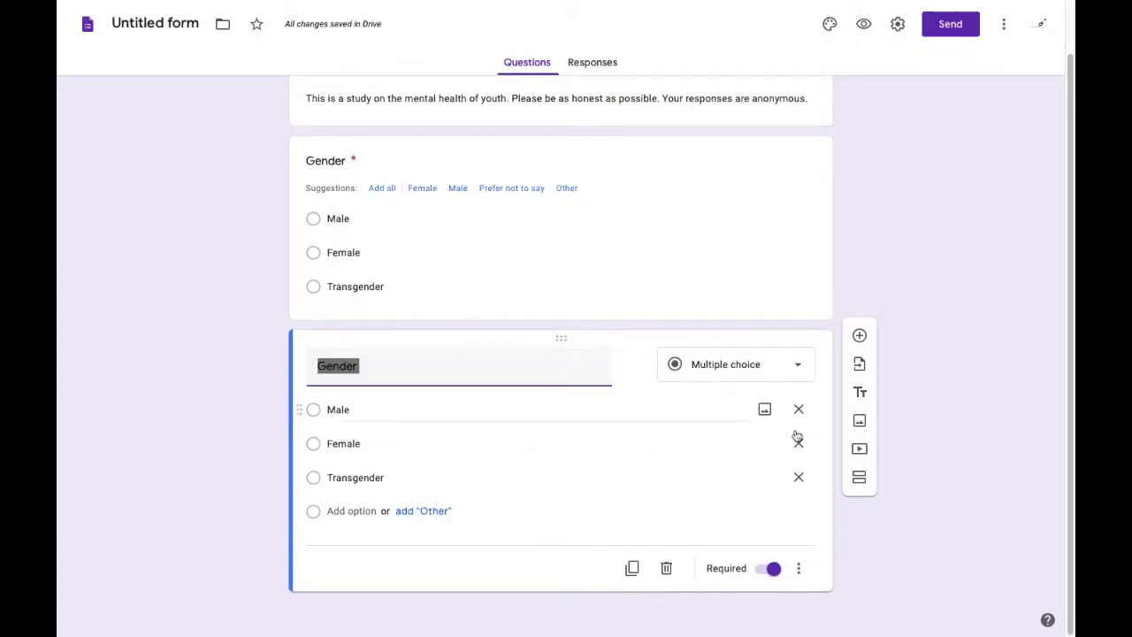
# Step: Replace the extra copy with a fresh duplicate of Gender retitled 'Age'
pyautogui.click(666, 567)
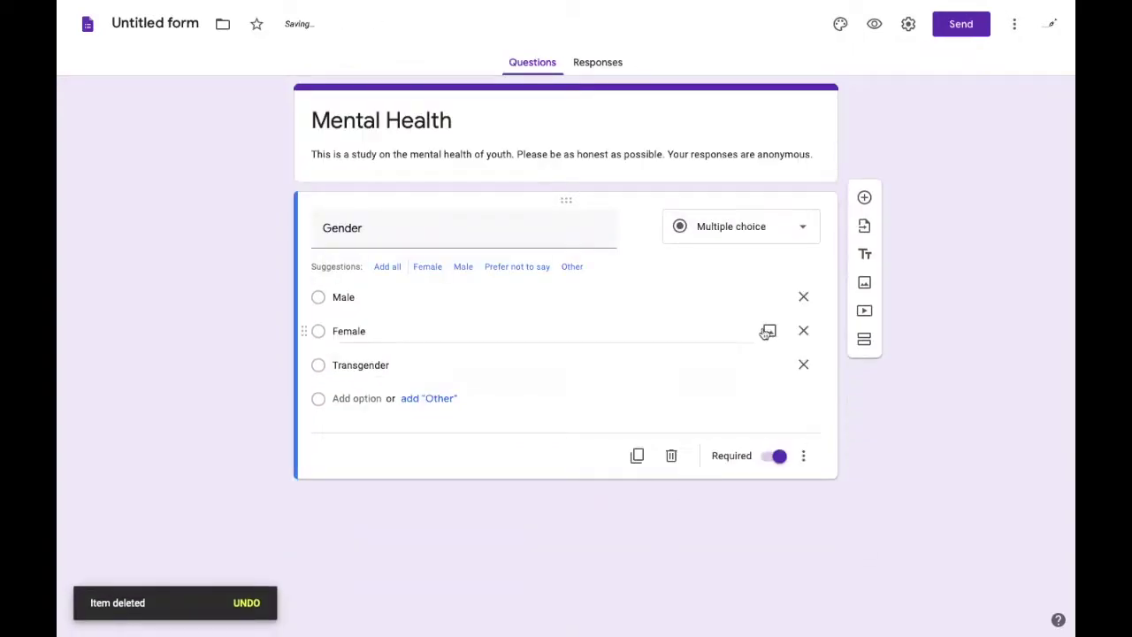
pyautogui.click(634, 460)
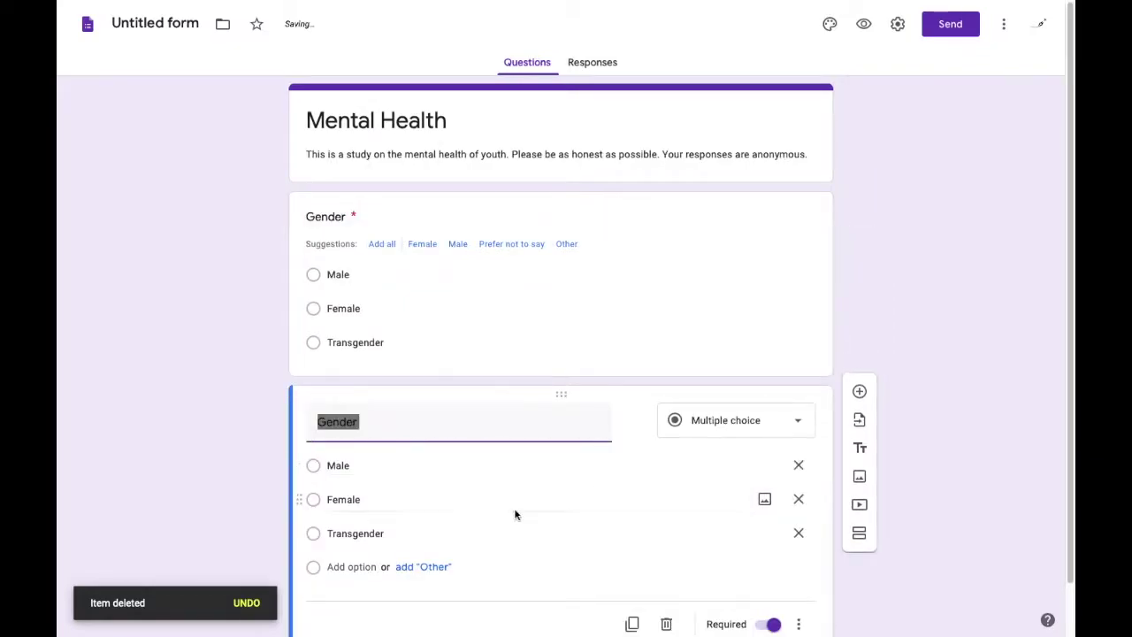
pyautogui.press('BackSpace')
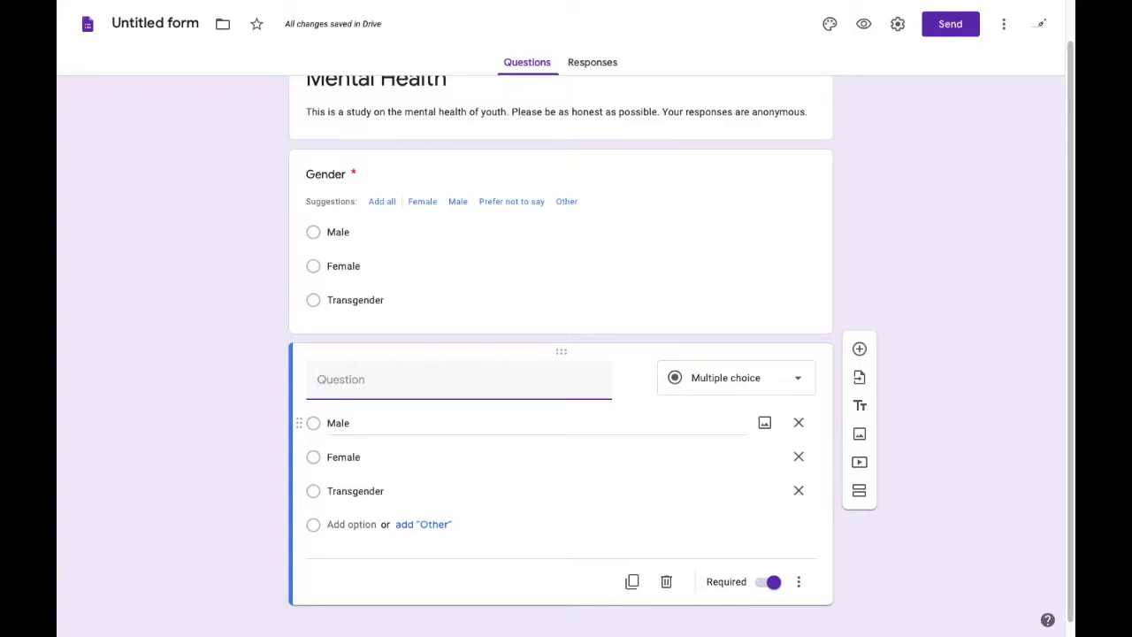
pyautogui.write('Age')
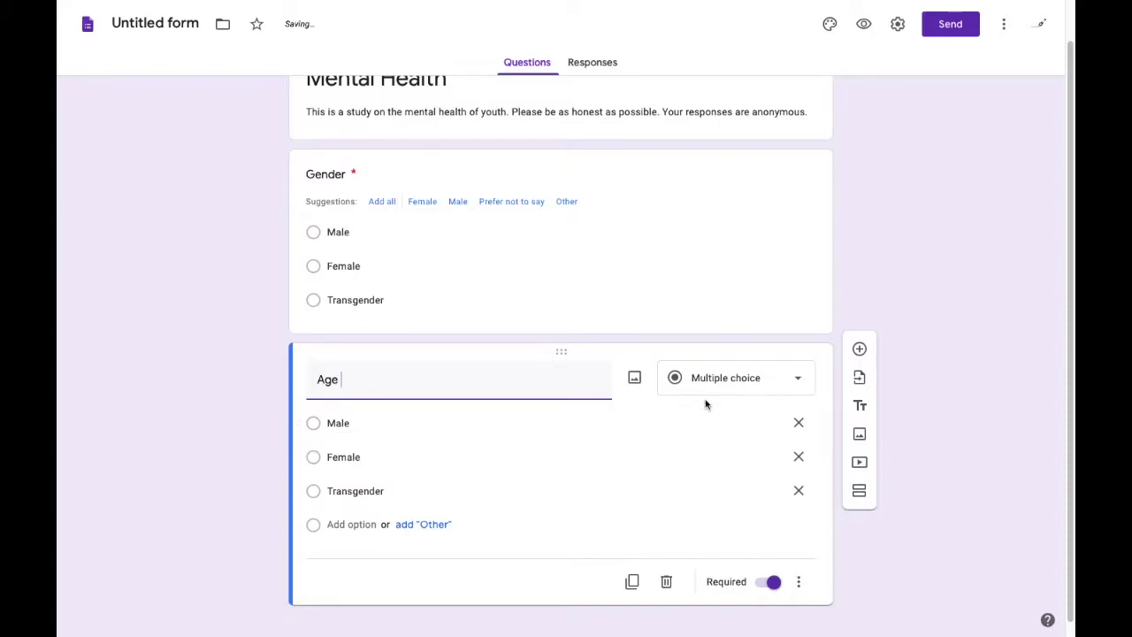
# Step: Set the Age question's answer type to Paragraph
pyautogui.click(720, 395)
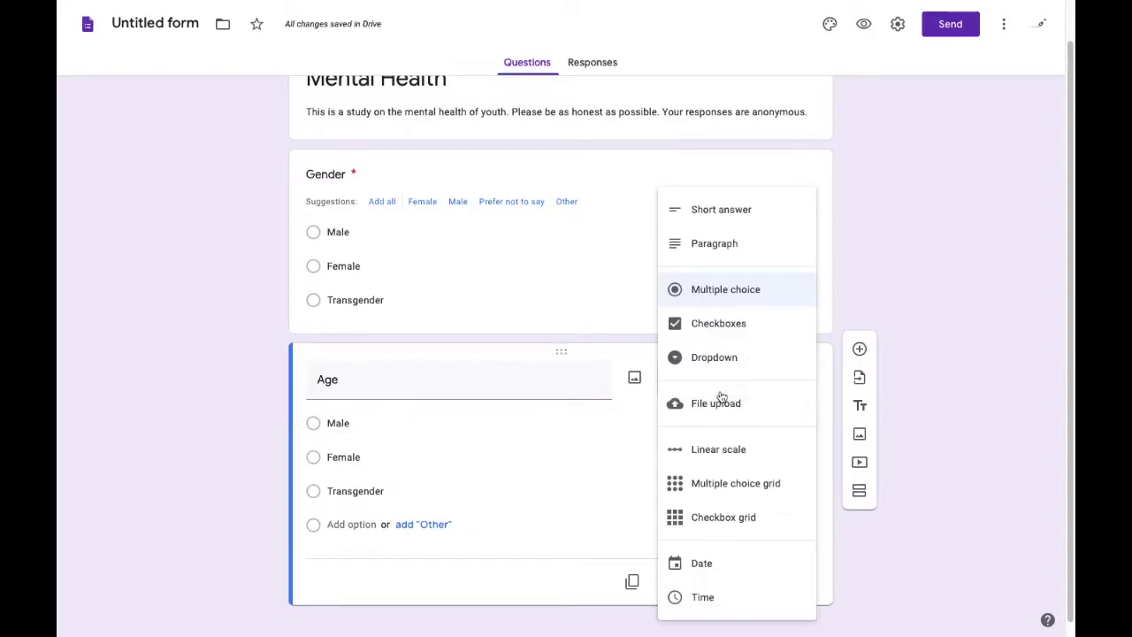
pyautogui.click(789, 218)
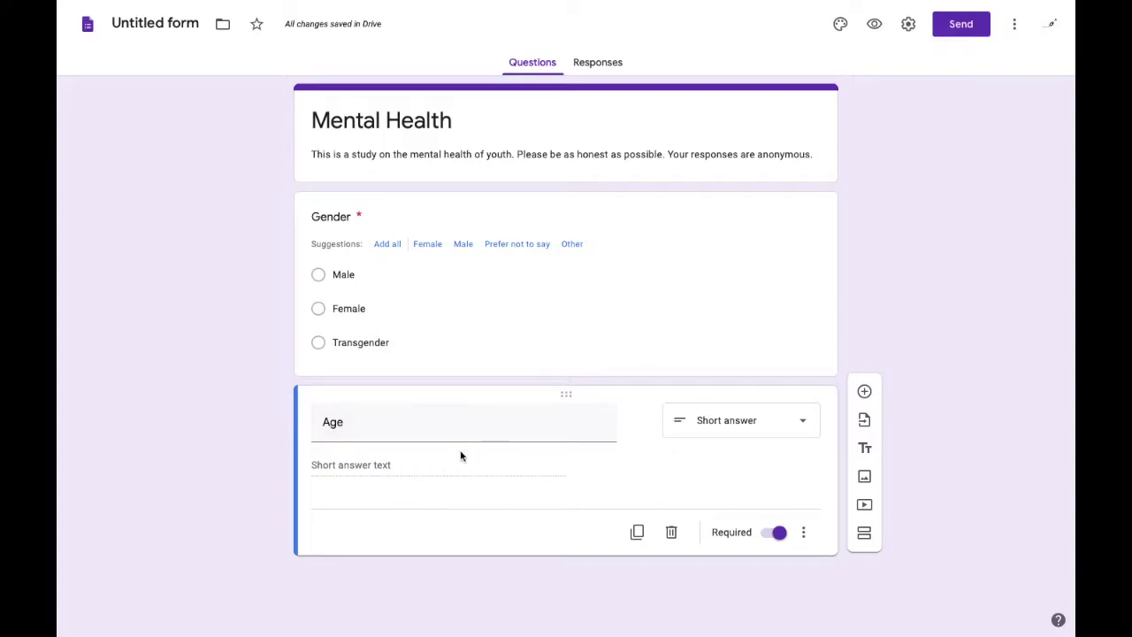
pyautogui.click(716, 430)
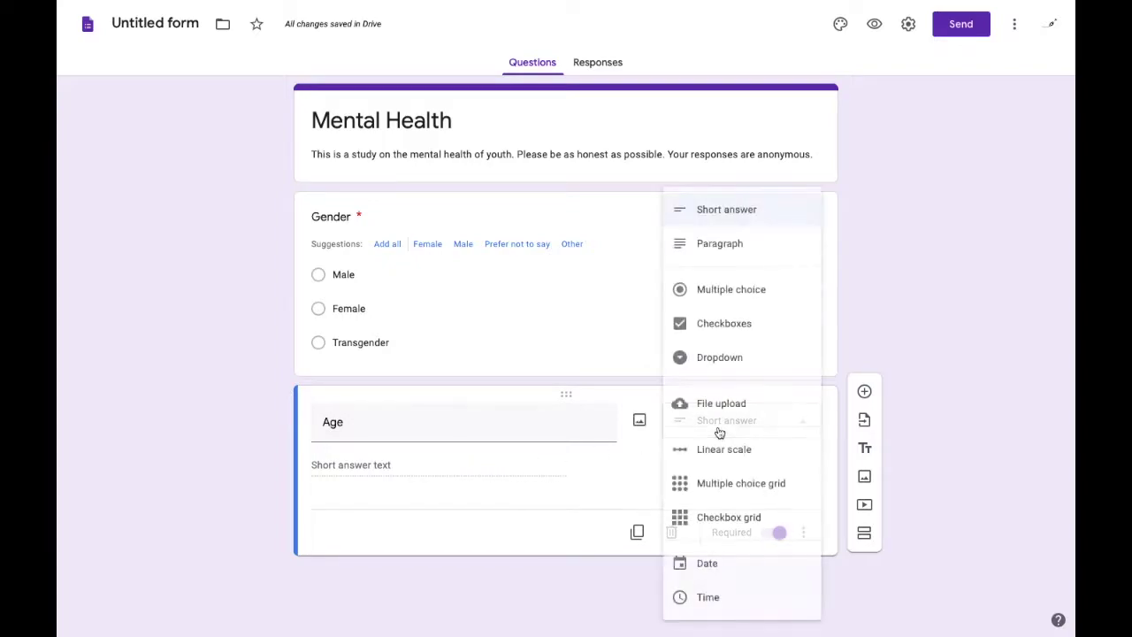
pyautogui.click(758, 249)
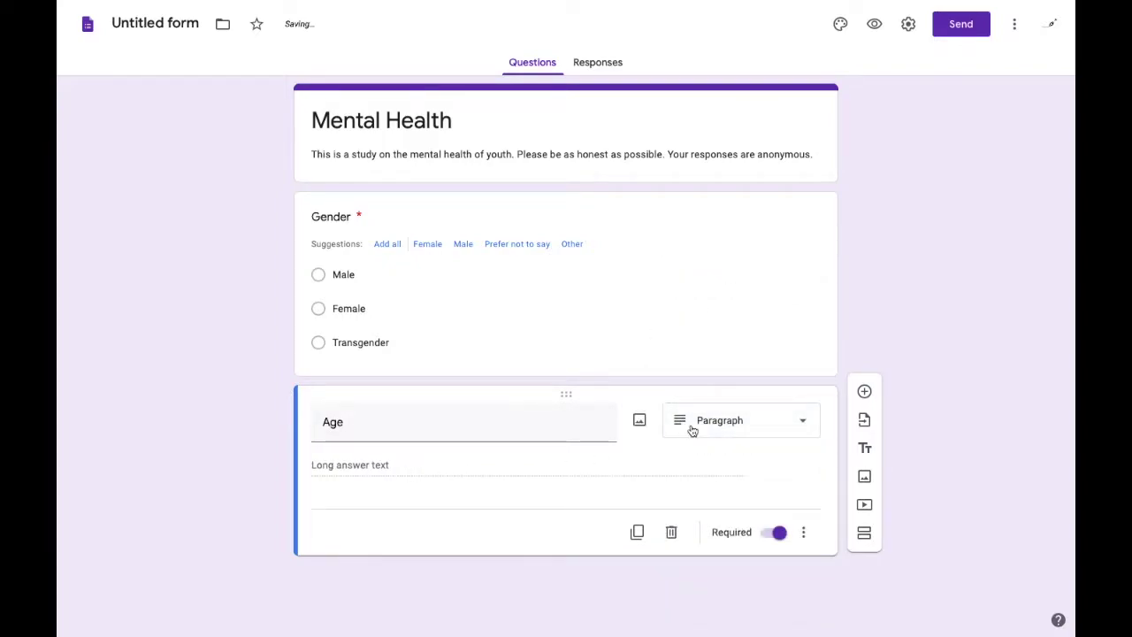
pyautogui.click(733, 426)
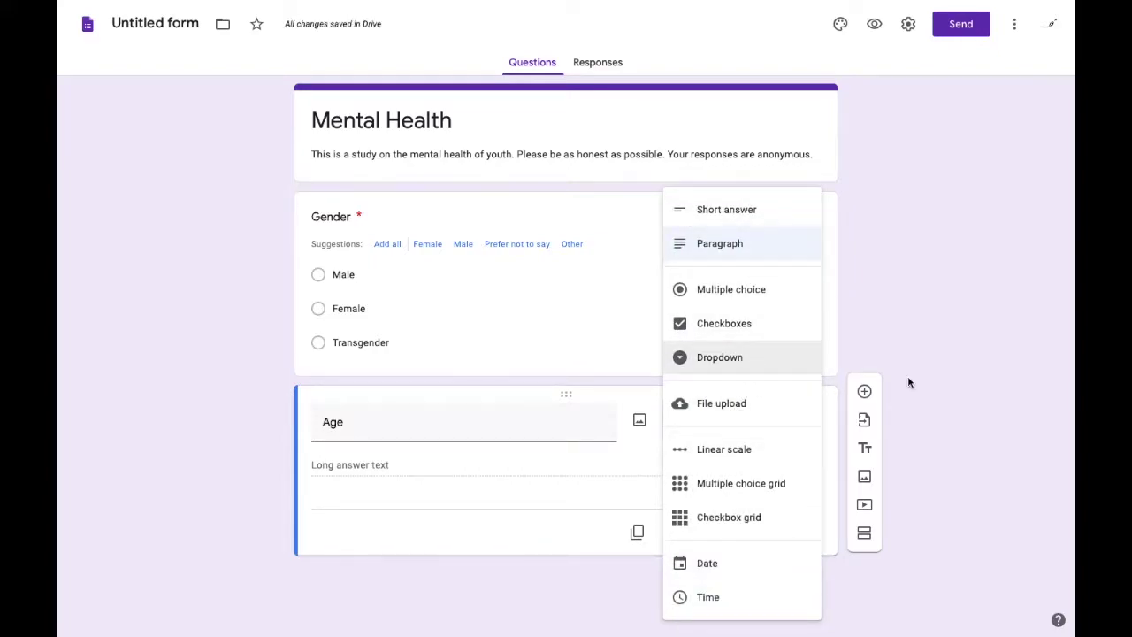
pyautogui.click(723, 450)
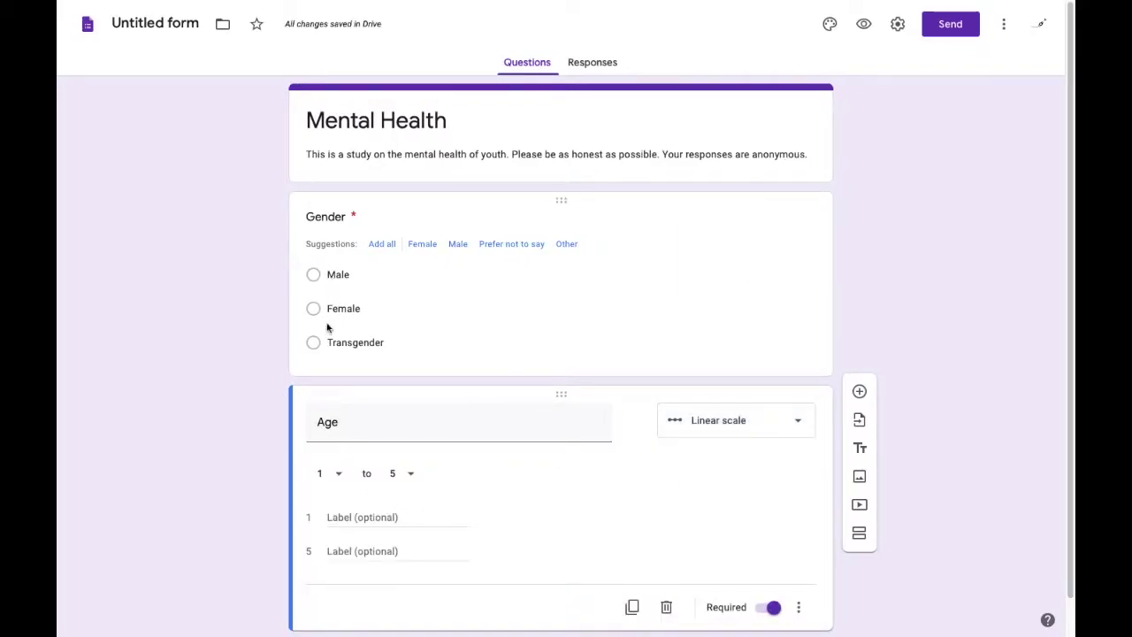
pyautogui.click(728, 429)
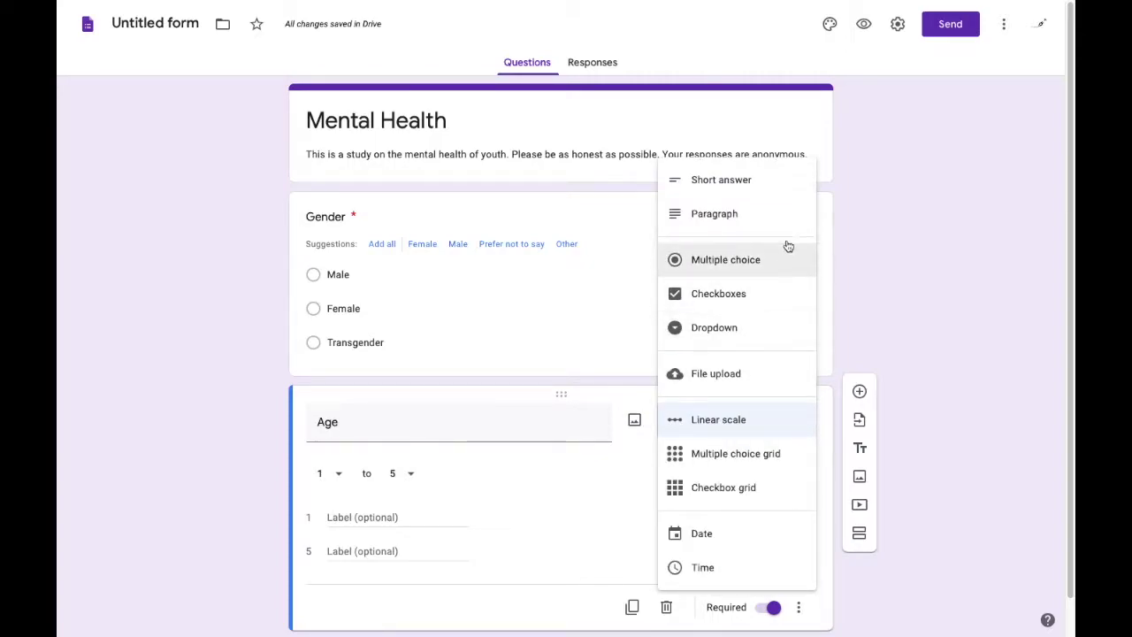
pyautogui.click(765, 213)
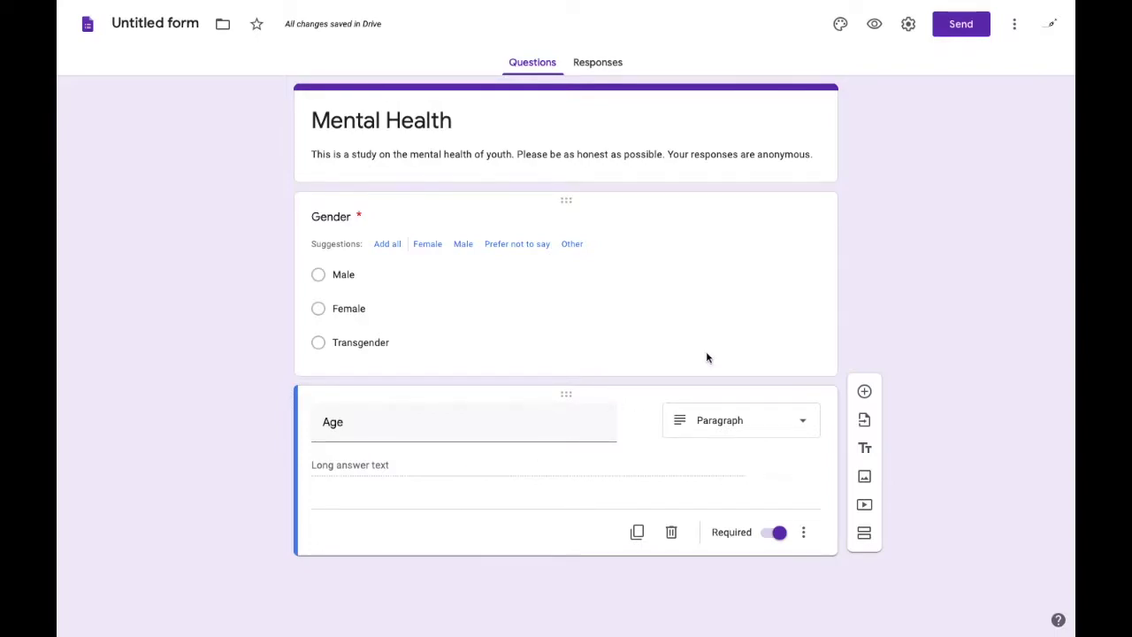
# Step: Copy the form's shortened share link from the Send dialog
pyautogui.click(984, 35)
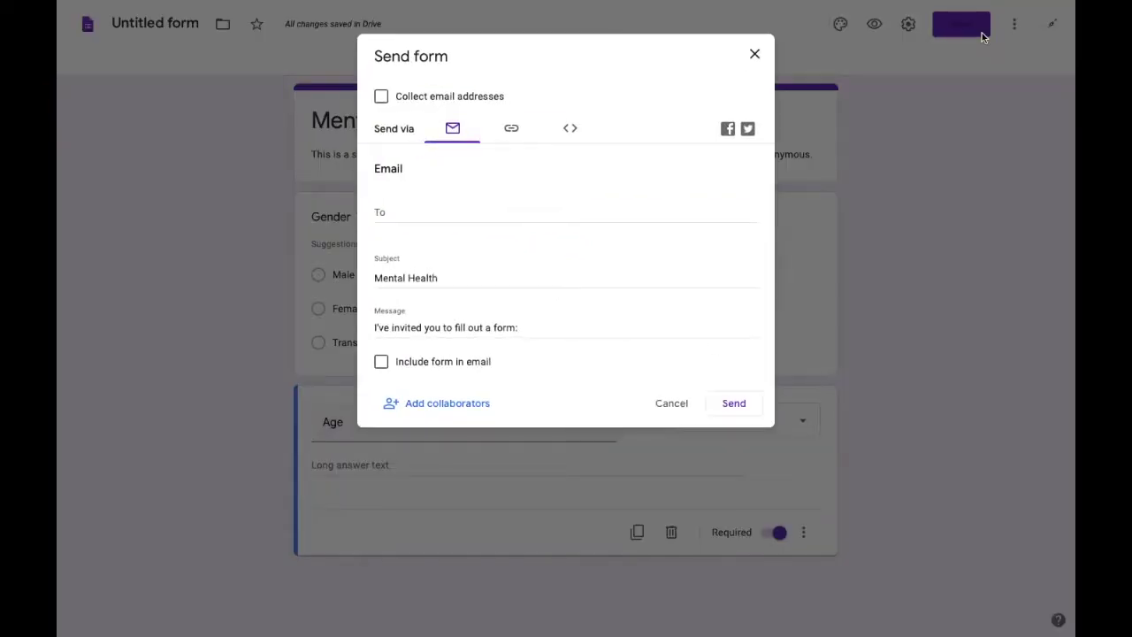
pyautogui.click(512, 133)
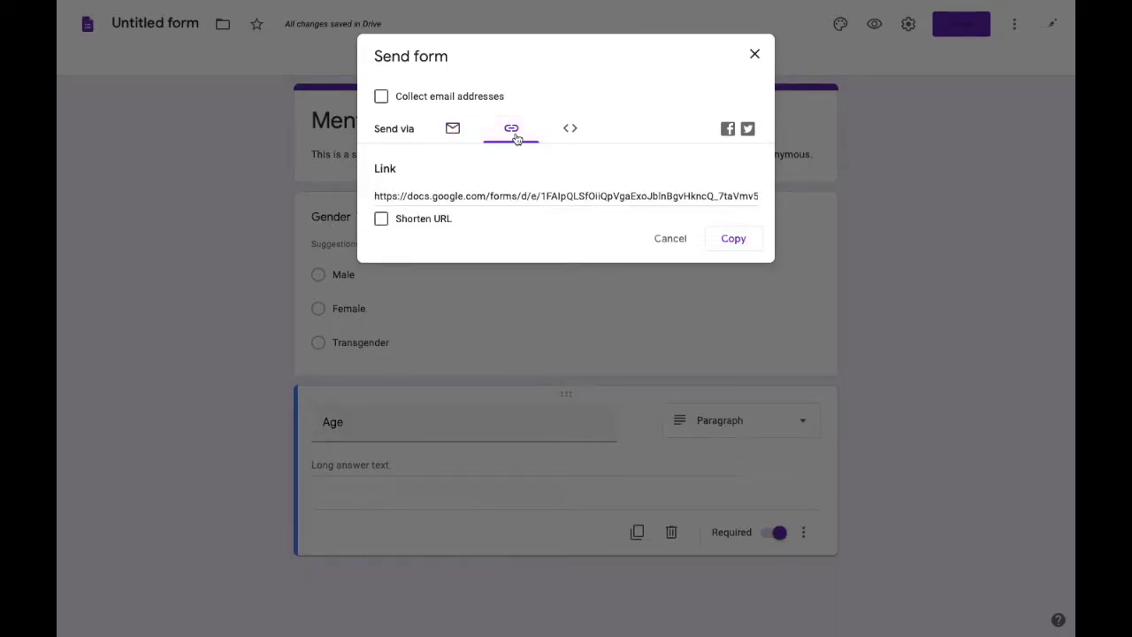
pyautogui.click(381, 218)
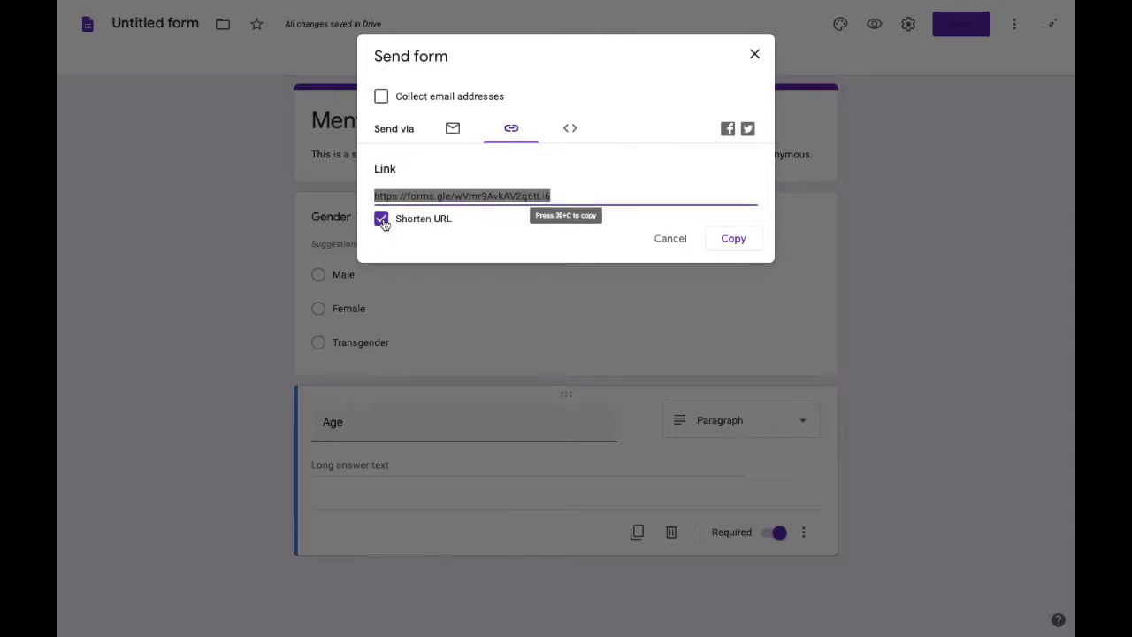
pyautogui.click(382, 220)
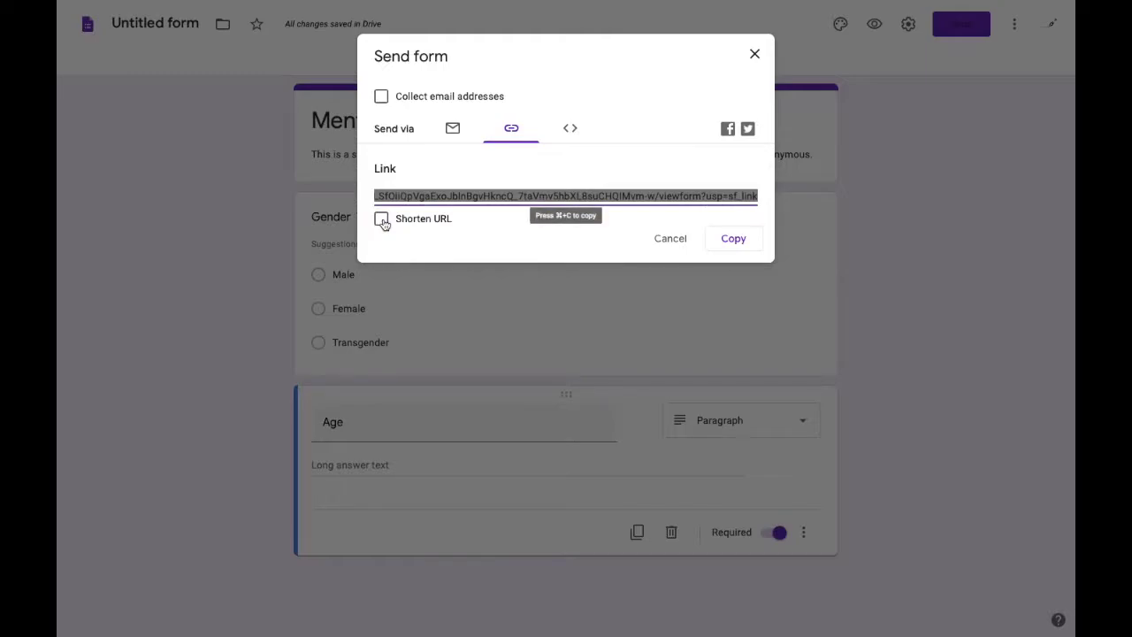
pyautogui.click(381, 219)
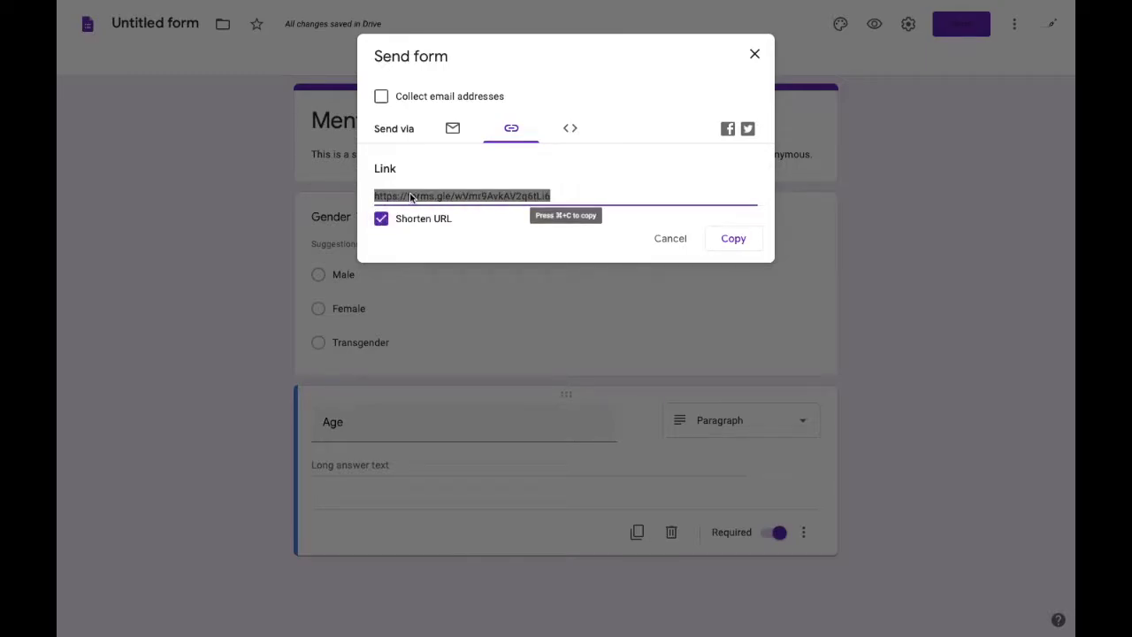
pyautogui.rightClick(410, 196)
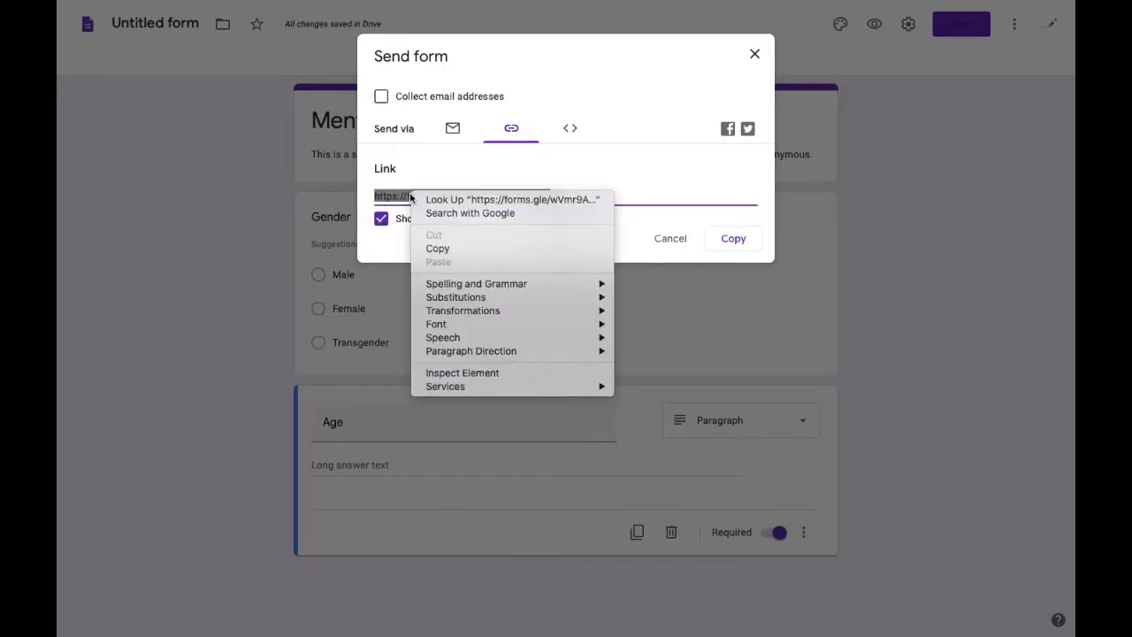
pyautogui.click(416, 249)
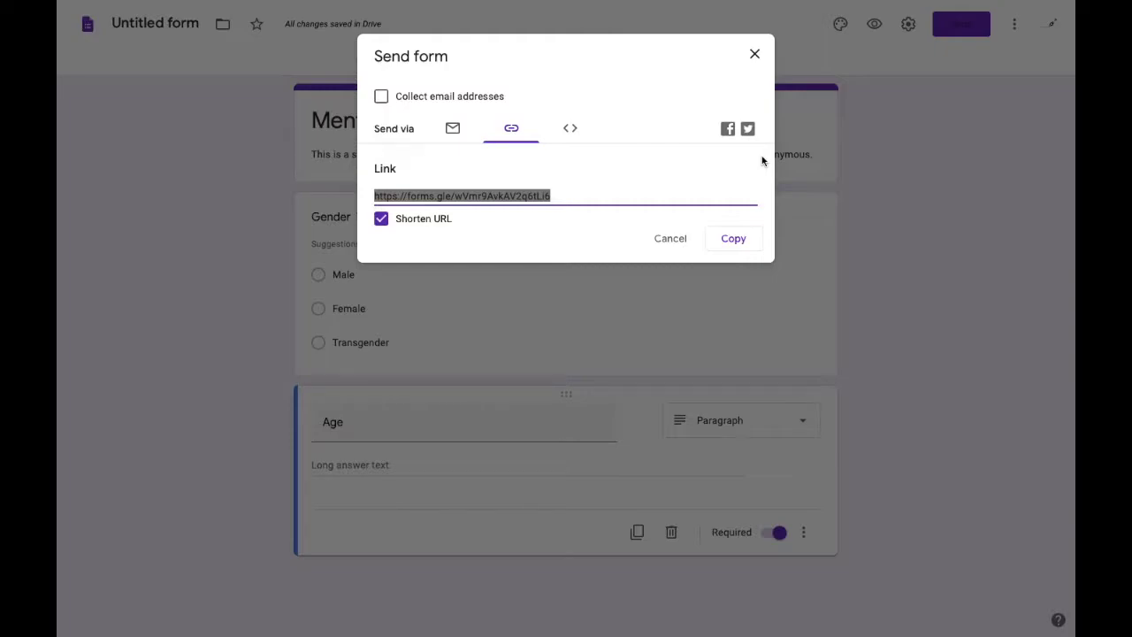
pyautogui.moveTo(766, 28)
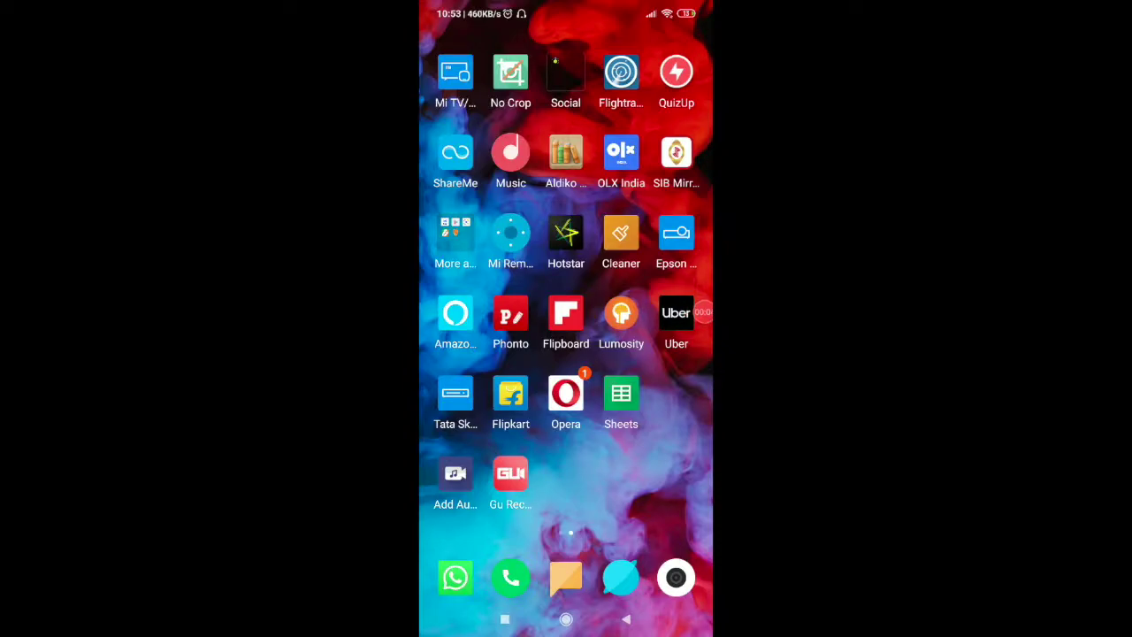
# Step: On the phone, clear the browser from recent apps and open the Gmail message with the form link
pyautogui.click(504, 619)
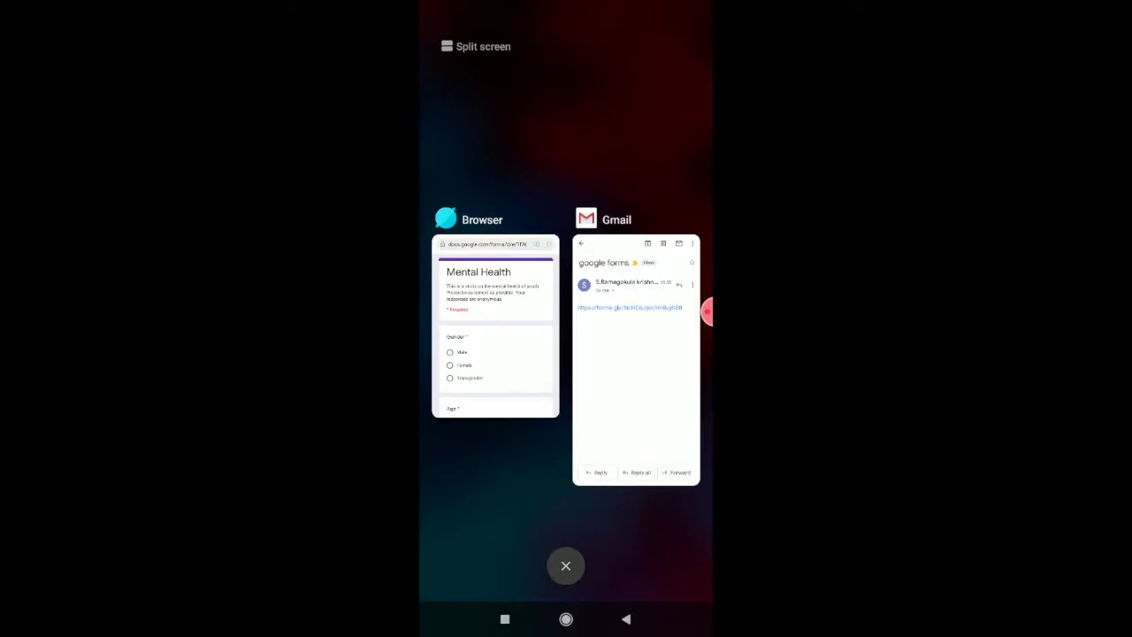
pyautogui.moveTo(496, 353); pyautogui.dragTo(495, 106)
pyautogui.click(566, 372)
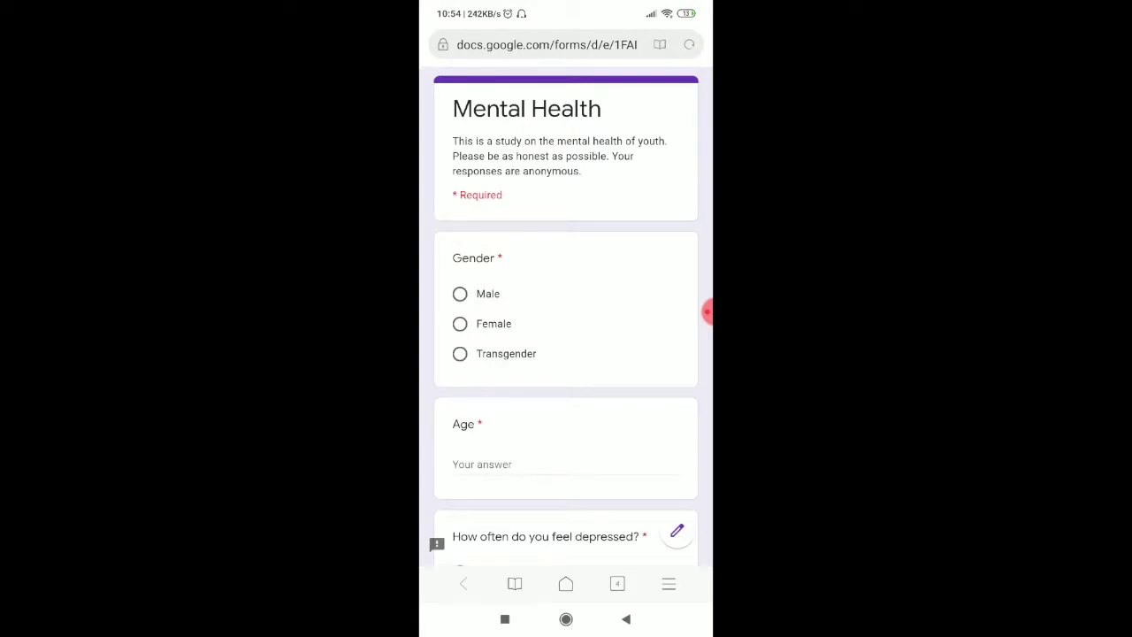
pyautogui.scroll(-3, 566, 336)
pyautogui.scroll(3, 566, 336)
pyautogui.scroll(-2, 566, 354)
pyautogui.scroll(2, 566, 353)
pyautogui.scroll(-3, 566, 354)
pyautogui.scroll(3, 566, 354)
pyautogui.scroll(-1, 566, 354)
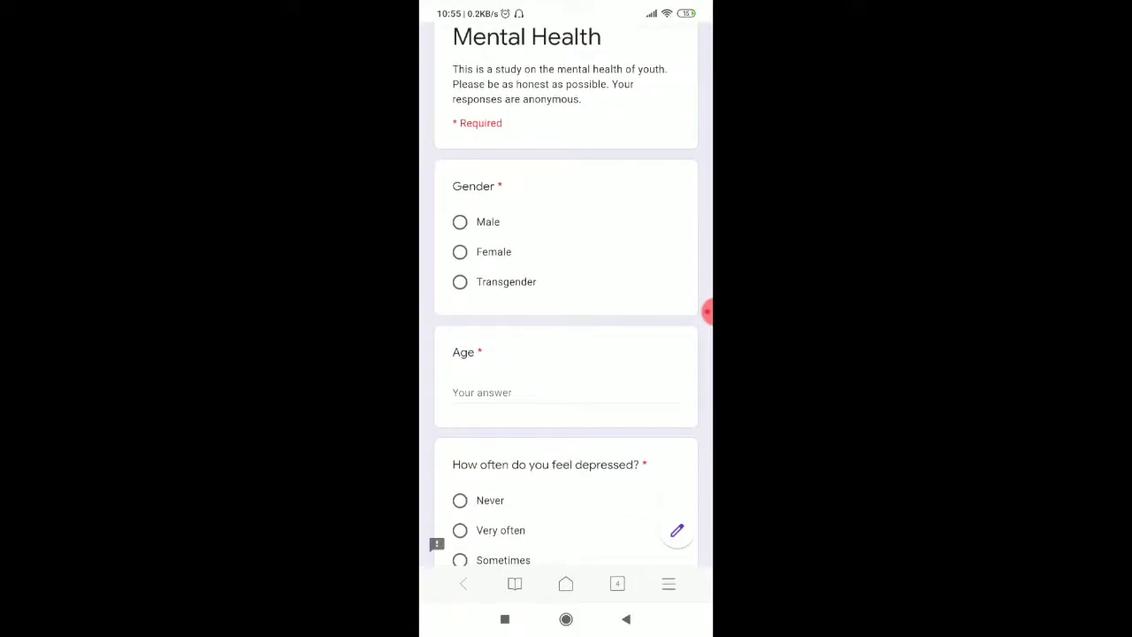
# Step: Answer Gender as Male and enter 28 for Age
pyautogui.click(460, 221)
pyautogui.scroll(-2, 566, 354)
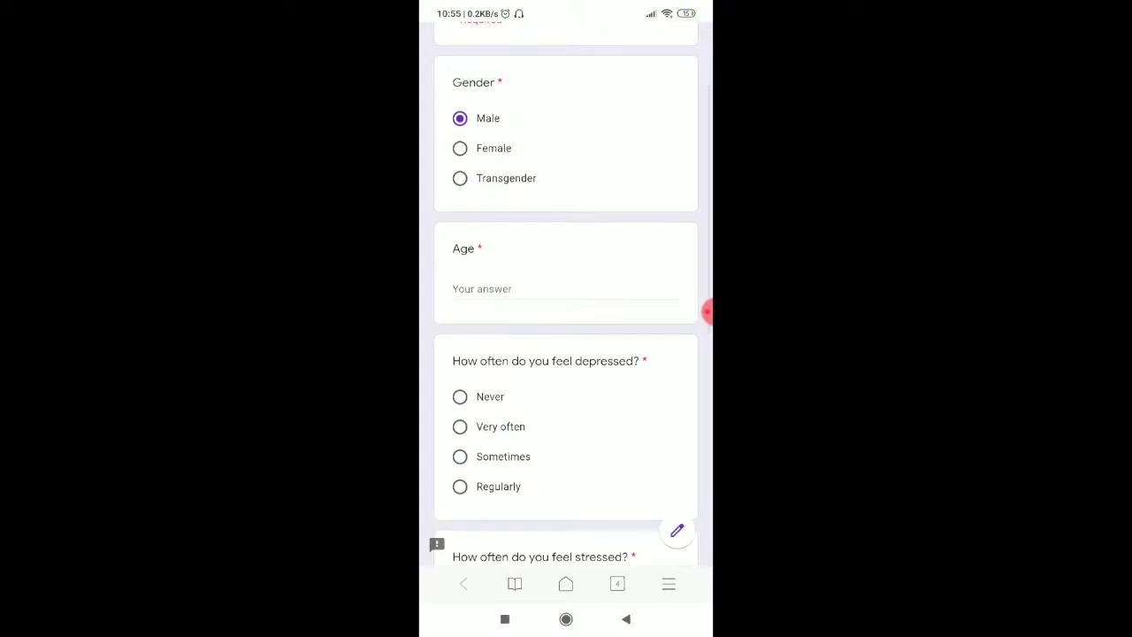
pyautogui.click(531, 289)
pyautogui.click(442, 581)
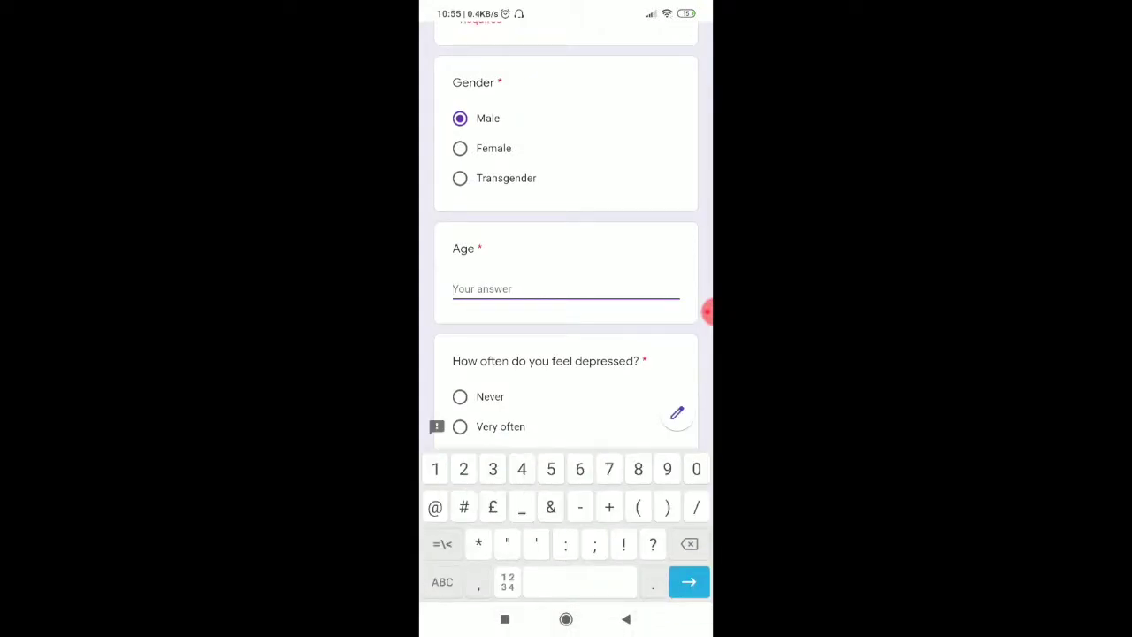
pyautogui.write('28')
# Step: Mark depressed Sometimes, stressed Sometimes, angry Very often, and submit the response
pyautogui.scroll(-3, 566, 266)
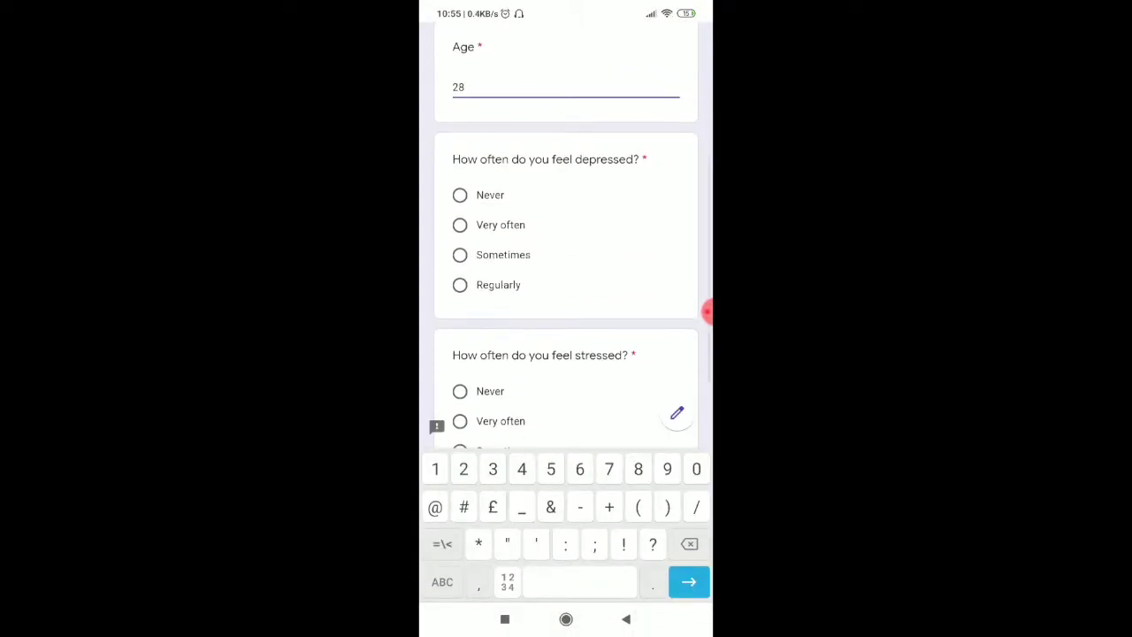
pyautogui.click(459, 255)
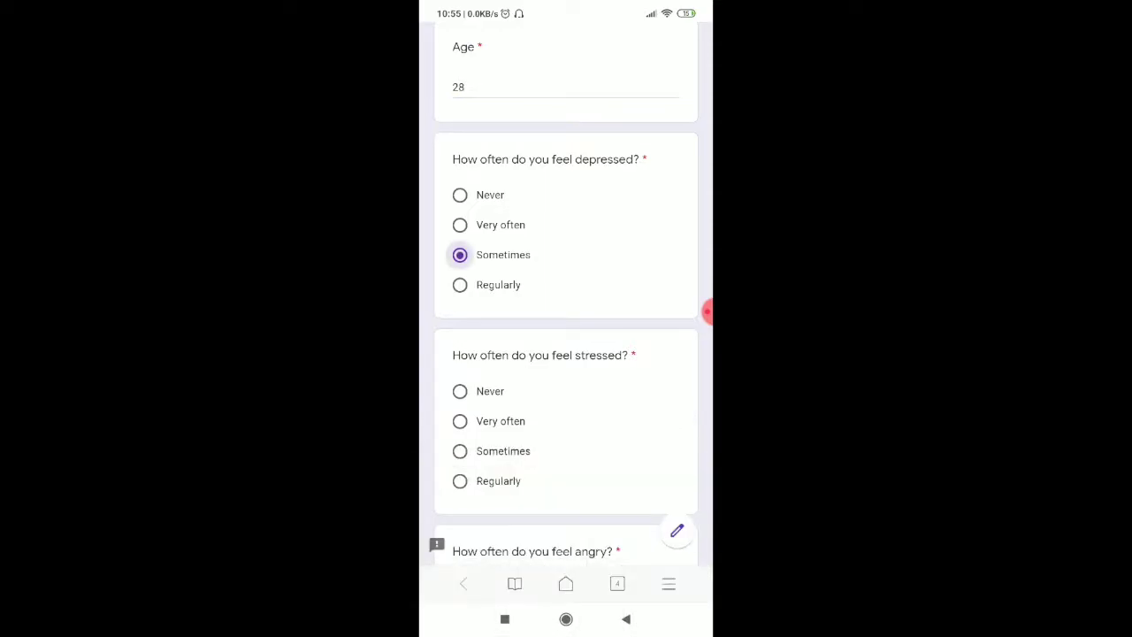
pyautogui.scroll(-3, 566, 310)
pyautogui.click(459, 304)
pyautogui.scroll(-3, 566, 309)
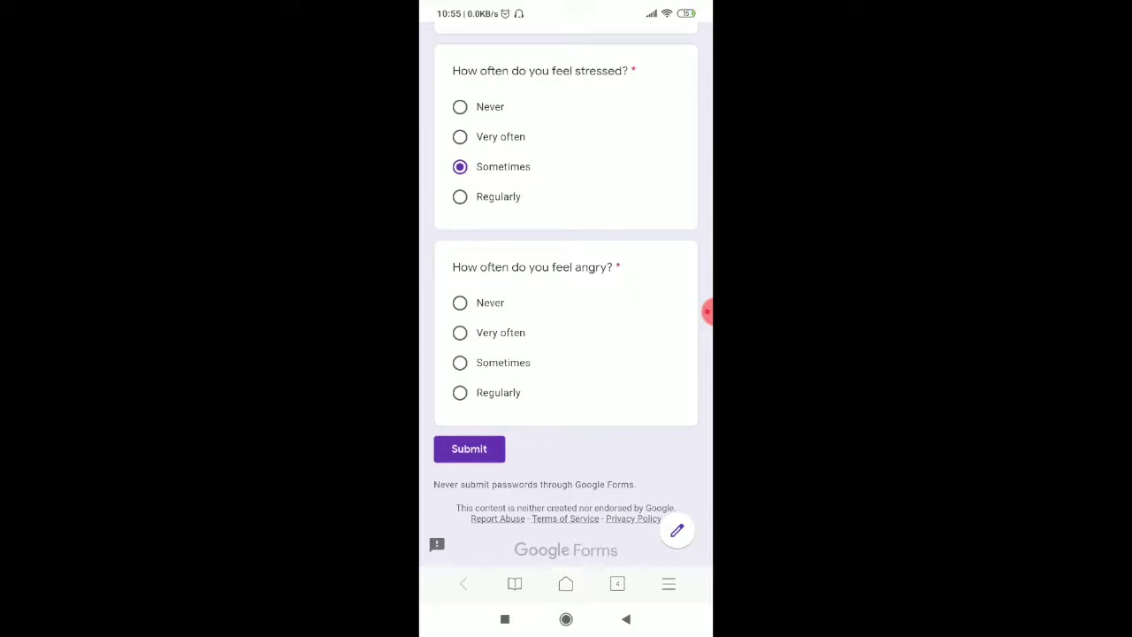
pyautogui.click(460, 332)
pyautogui.scroll(-1, 566, 291)
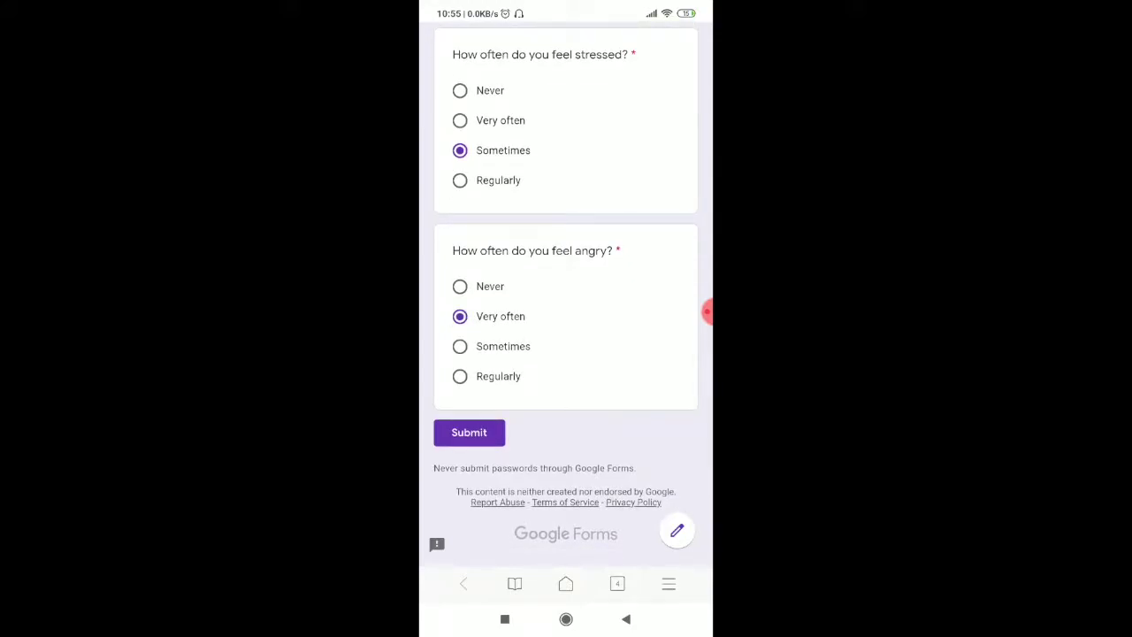
pyautogui.click(469, 433)
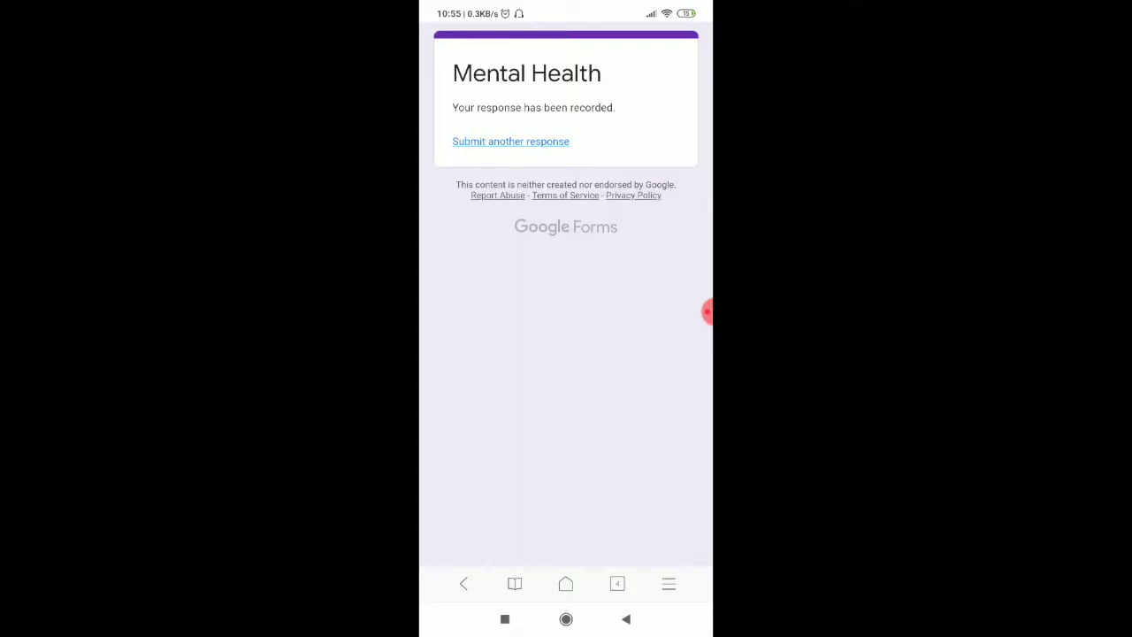
pyautogui.click(566, 618)
# Step: Clear the browser from recent apps, reopen the Gmail message and open the forms.gle link
pyautogui.click(504, 618)
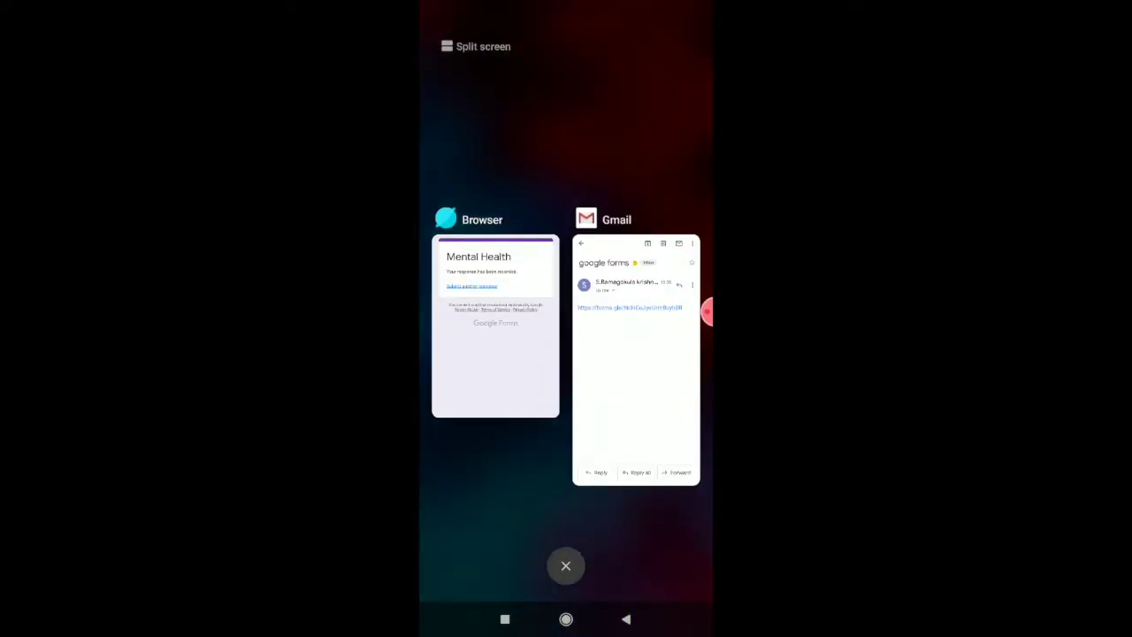
pyautogui.moveTo(495, 336); pyautogui.dragTo(496, 133)
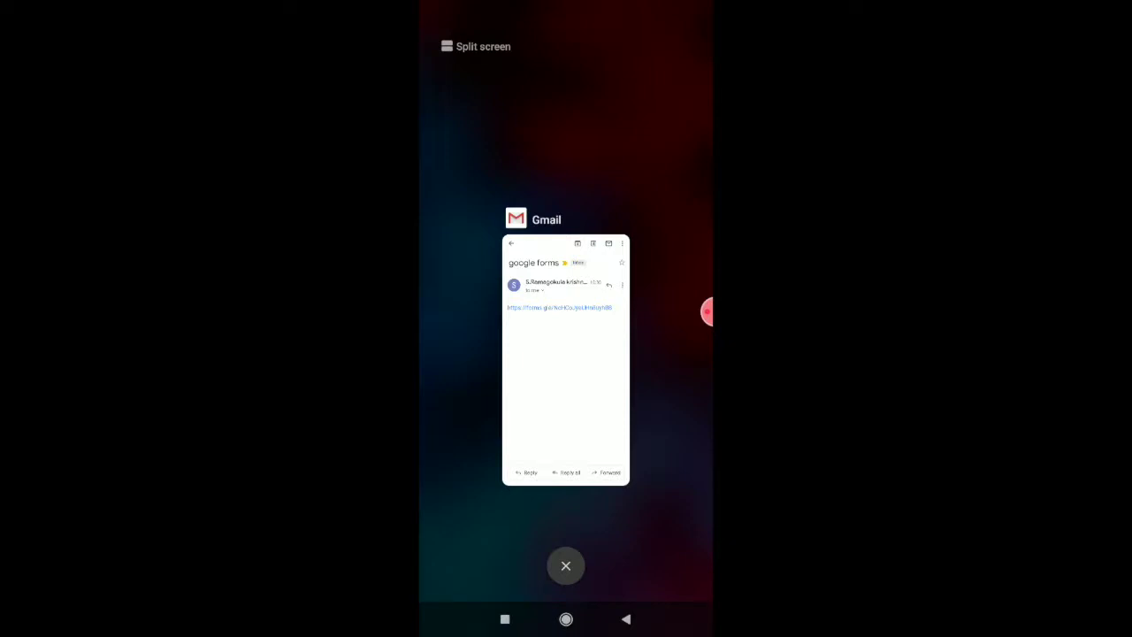
pyautogui.click(566, 371)
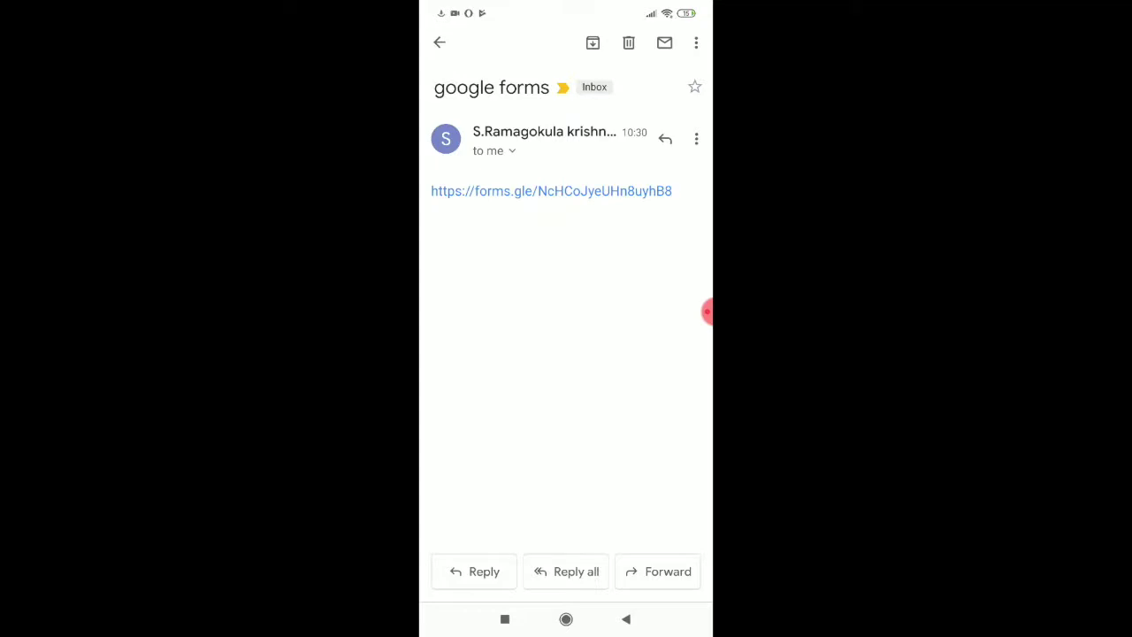
pyautogui.doubleClick(551, 191)
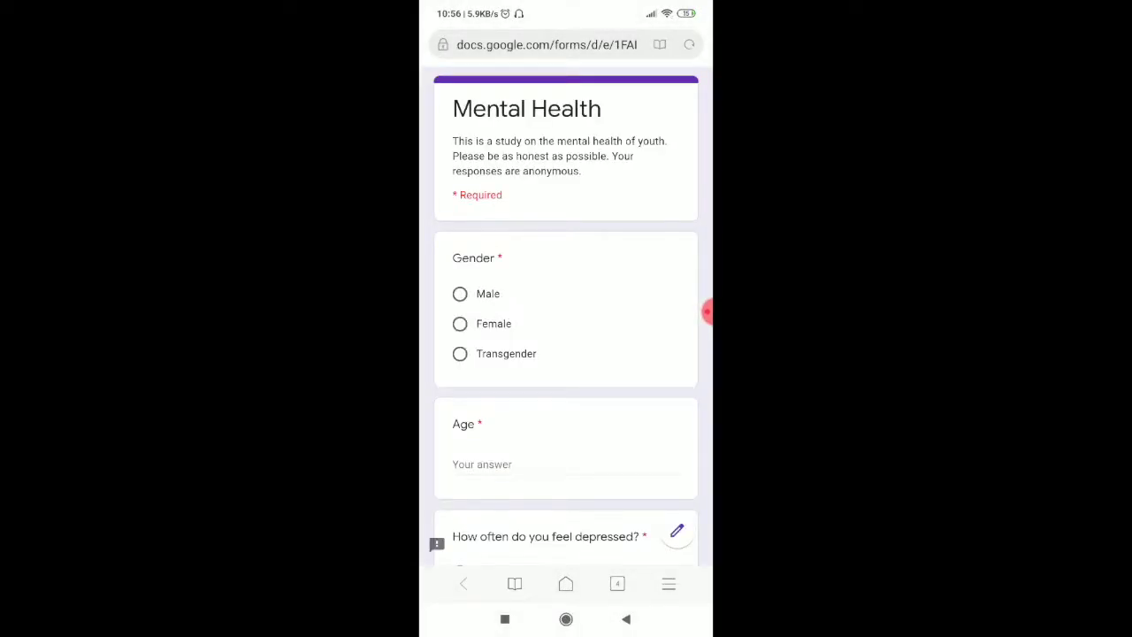
# Step: Answer Gender as Female and enter 25 for Age
pyautogui.scroll(-2, 566, 310)
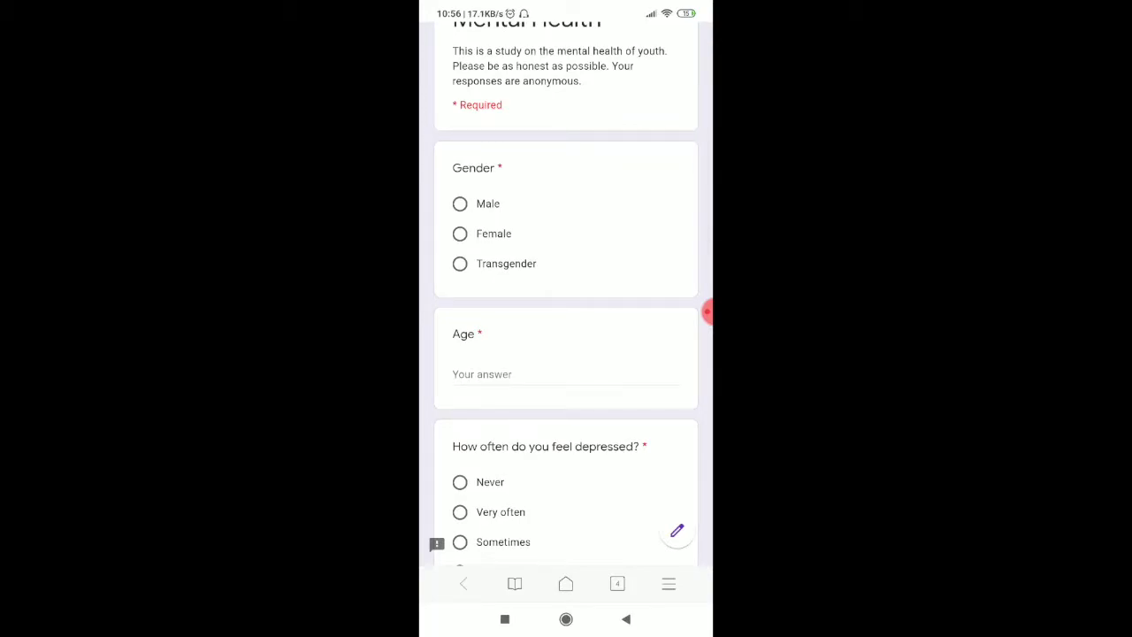
pyautogui.click(460, 233)
pyautogui.scroll(-2, 566, 354)
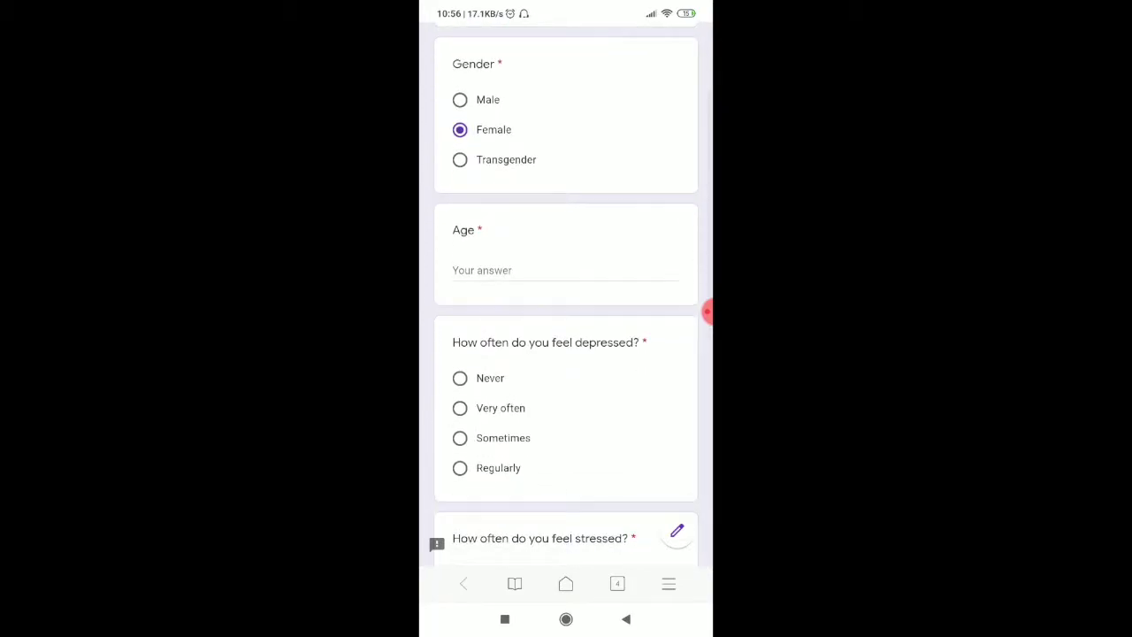
pyautogui.click(513, 269)
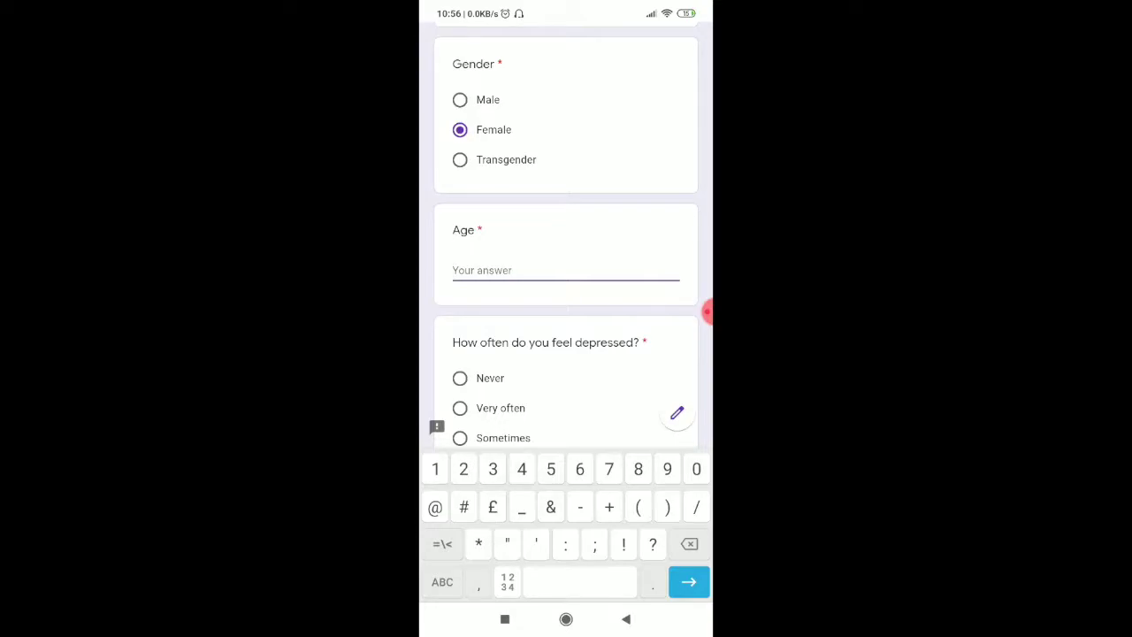
pyautogui.write('25')
# Step: Mark the depressed and stressed questions Very often, then submit the response
pyautogui.scroll(-3, 566, 265)
pyautogui.click(460, 259)
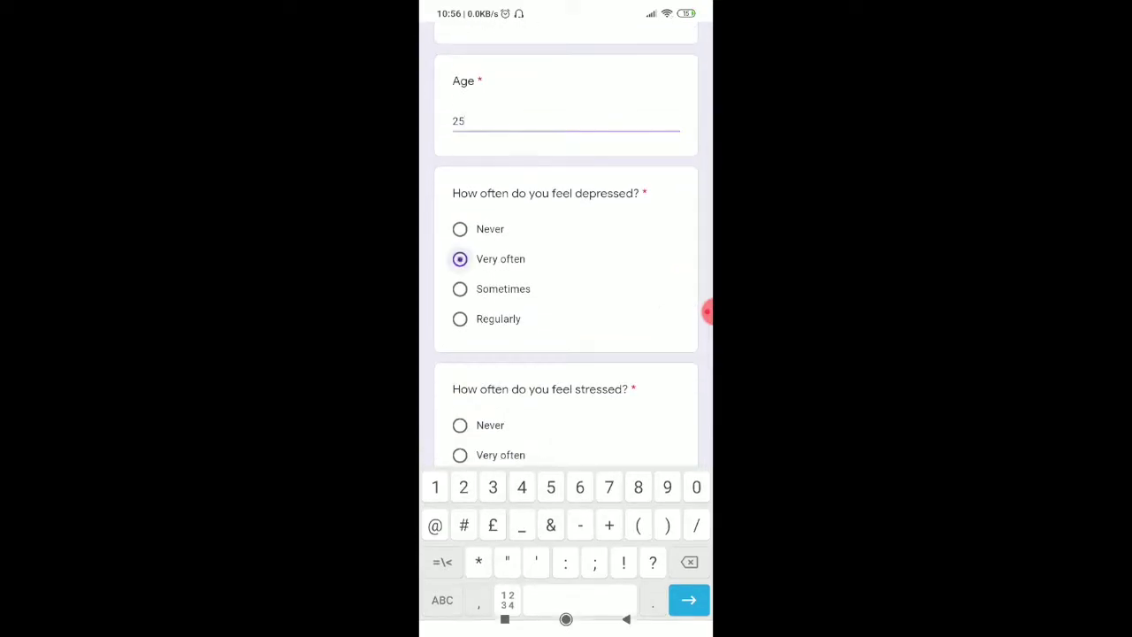
pyautogui.scroll(-2, 565, 265)
pyautogui.click(460, 325)
pyautogui.scroll(-2, 566, 265)
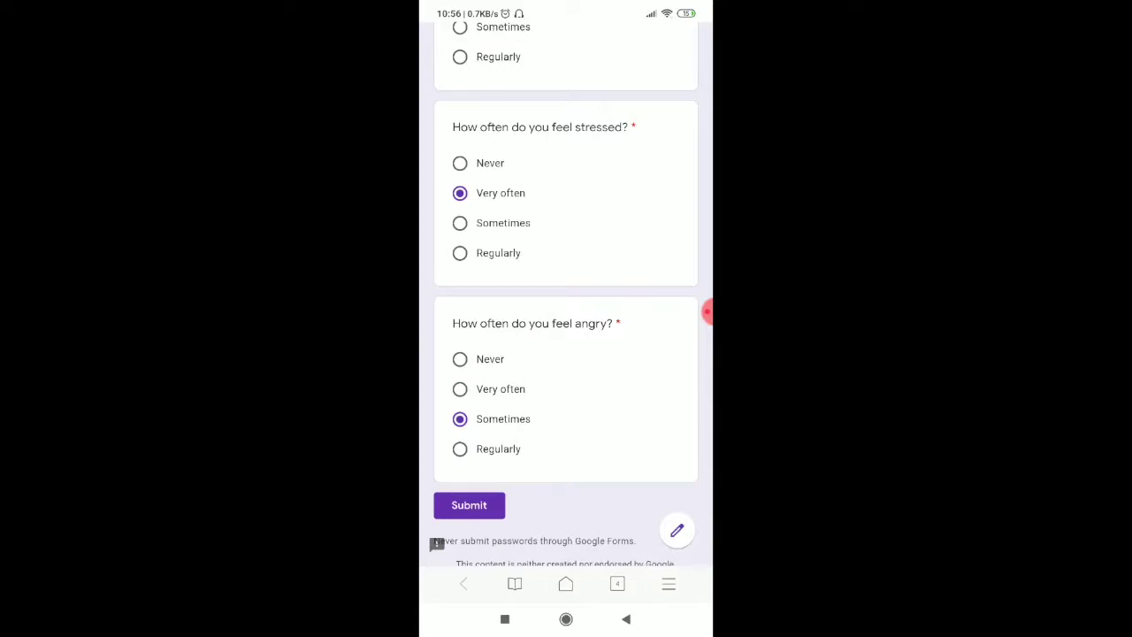
pyautogui.click(469, 505)
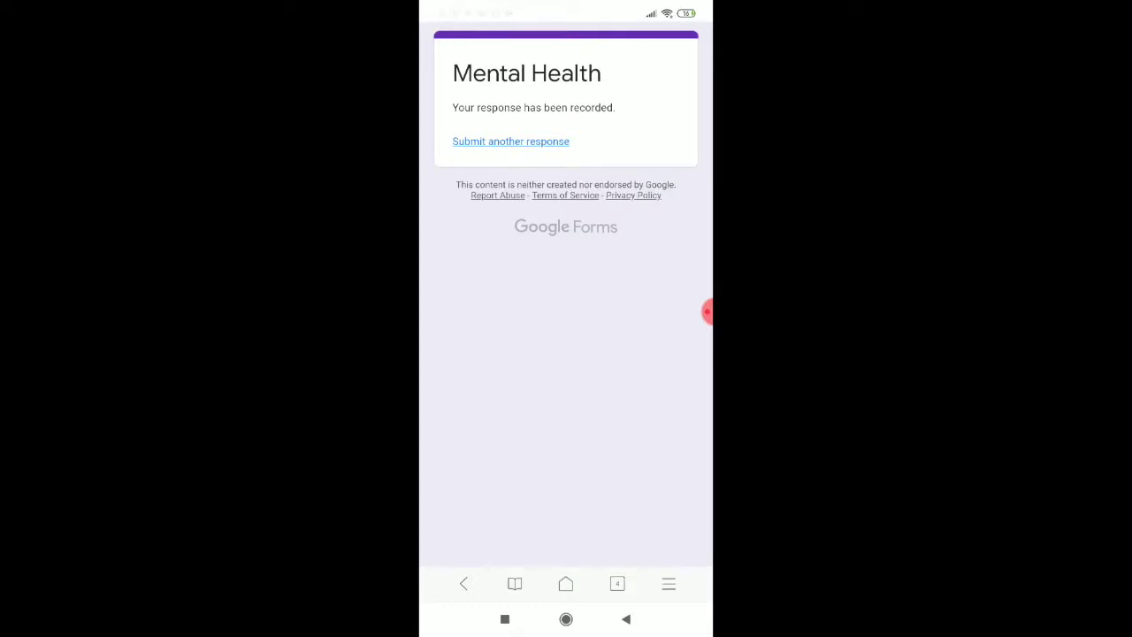
pyautogui.click(708, 312)
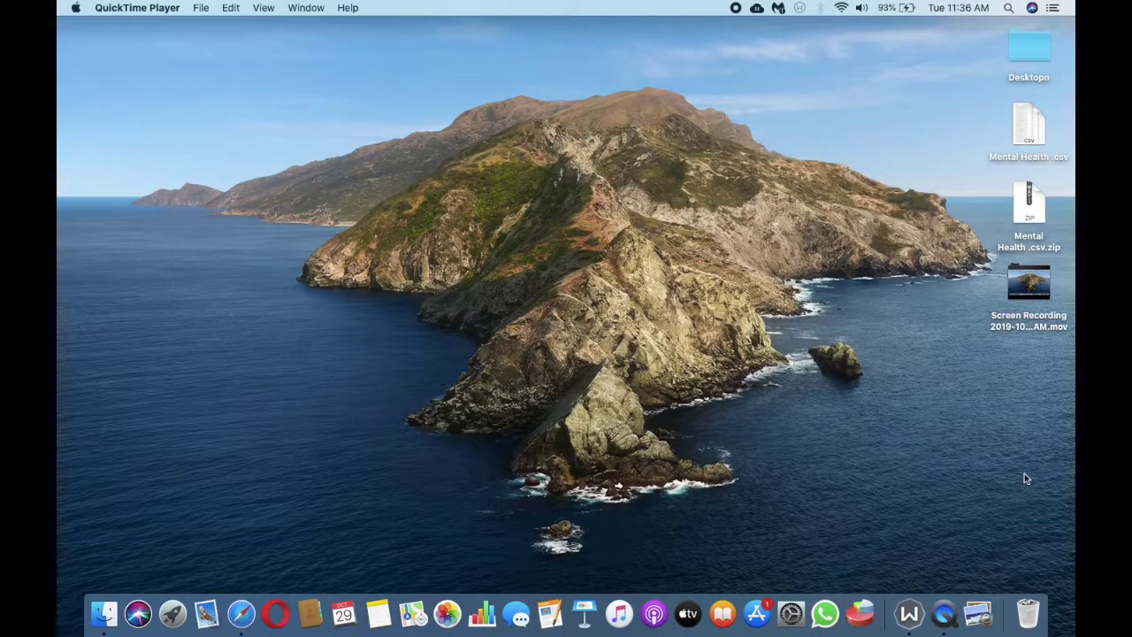
# Step: Launch Safari, search 'google forms', and open the Google Forms result
pyautogui.click(243, 606)
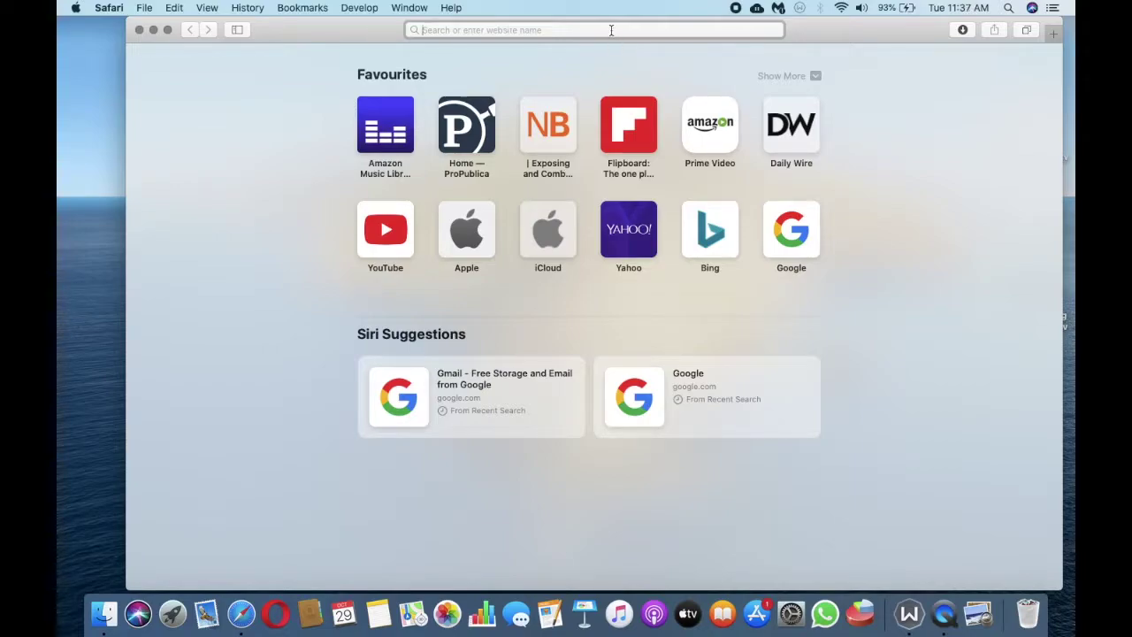
pyautogui.write('google forms')
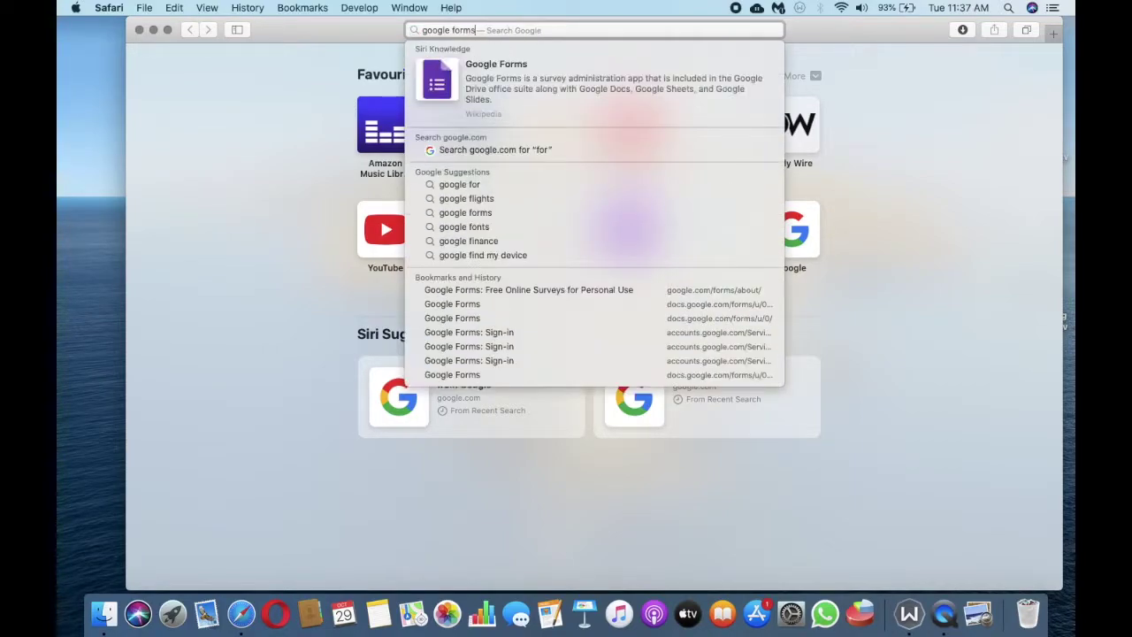
pyautogui.press('Return')
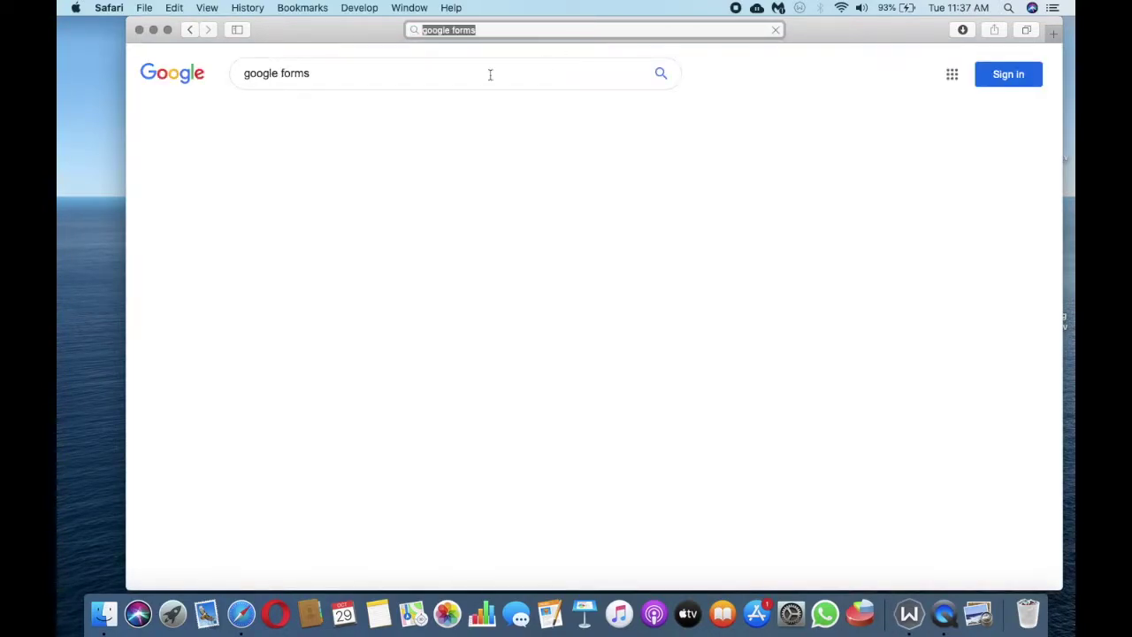
pyautogui.click(317, 176)
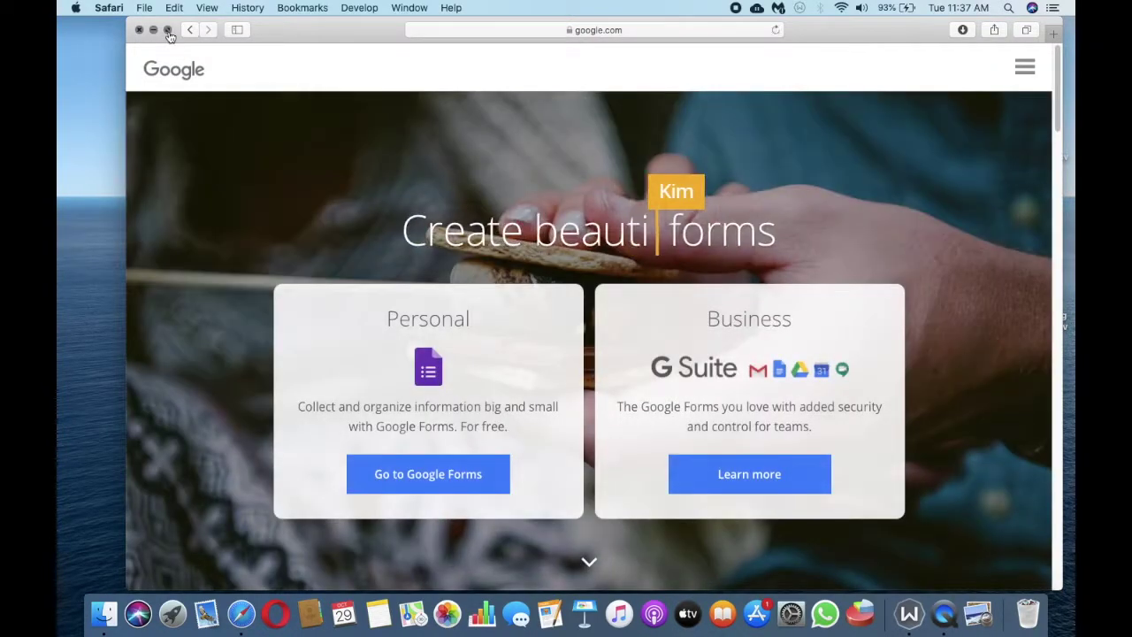
# Step: Maximize the window, go to Google Forms, and sign in with the saved account
pyautogui.click(168, 30)
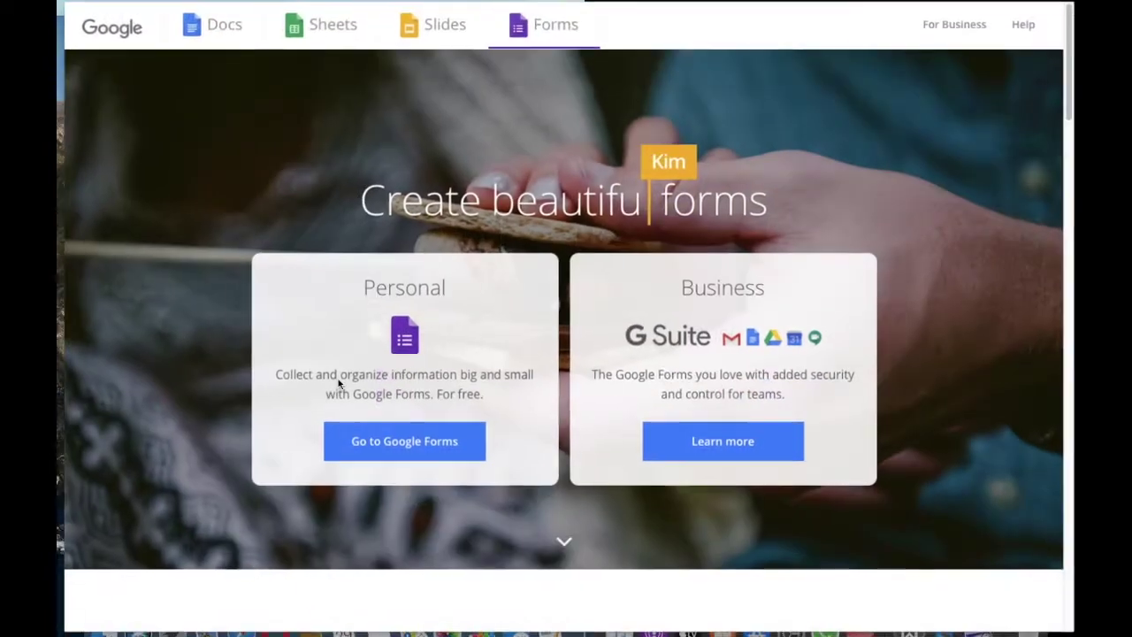
pyautogui.click(378, 473)
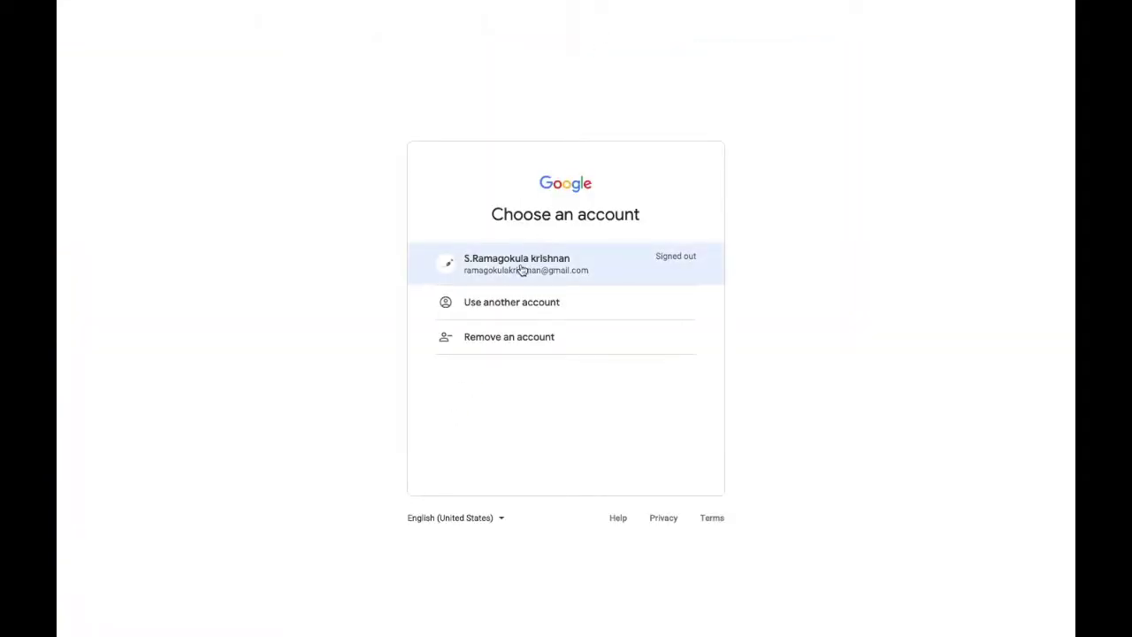
pyautogui.click(521, 265)
pyautogui.click(462, 335)
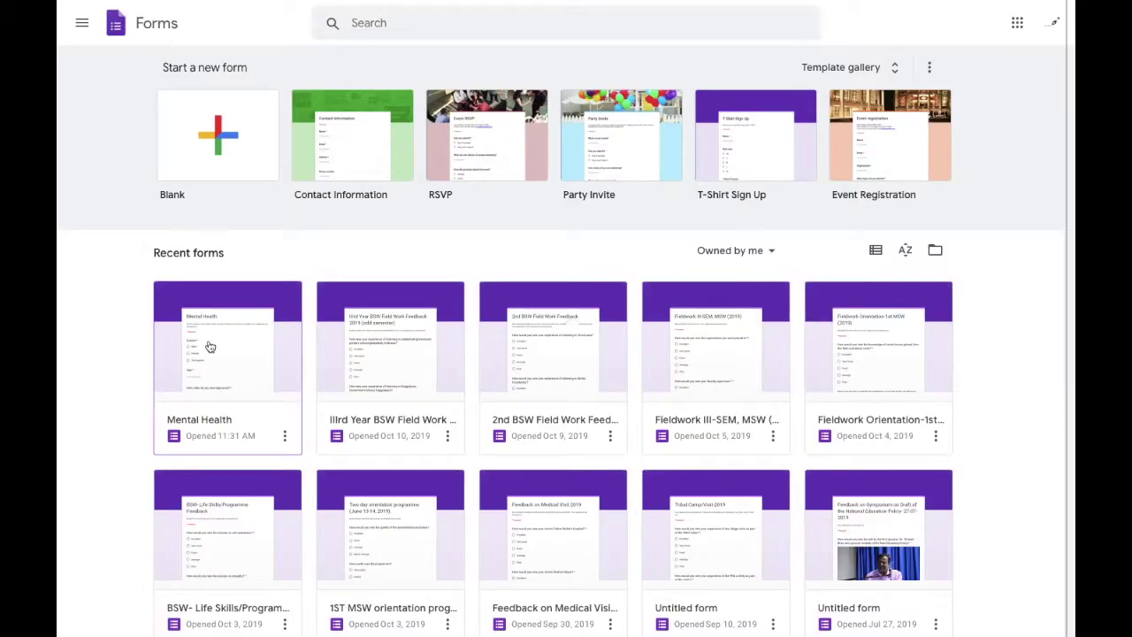
# Step: Open the Mental Health form's Responses summary and scroll through the charts
pyautogui.click(210, 346)
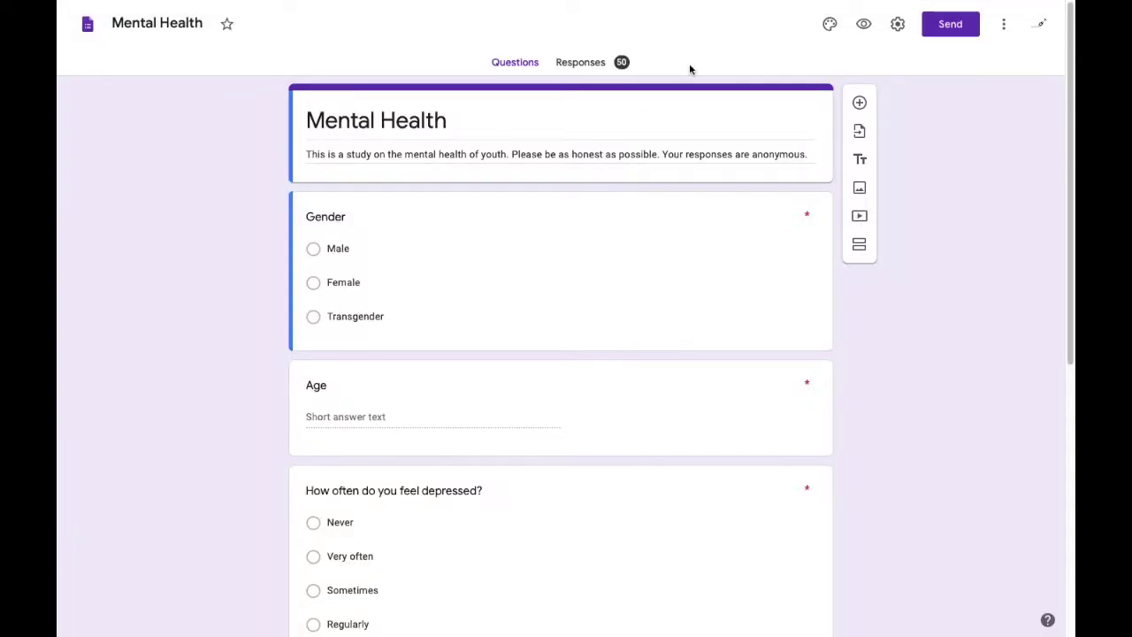
pyautogui.click(582, 62)
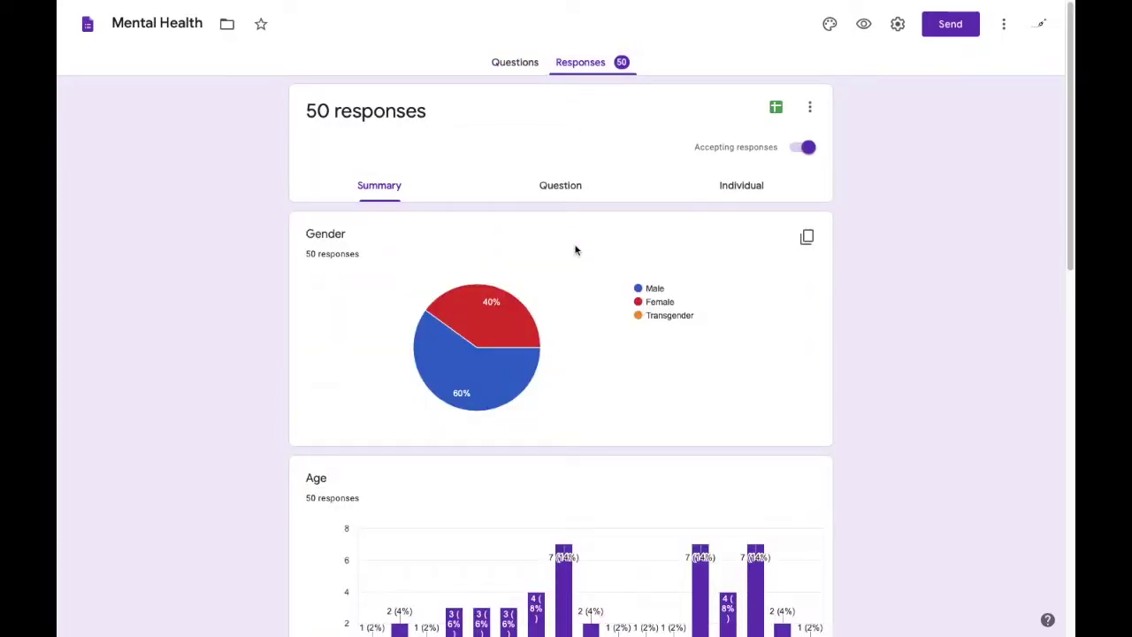
pyautogui.scroll(-10, 574, 250)
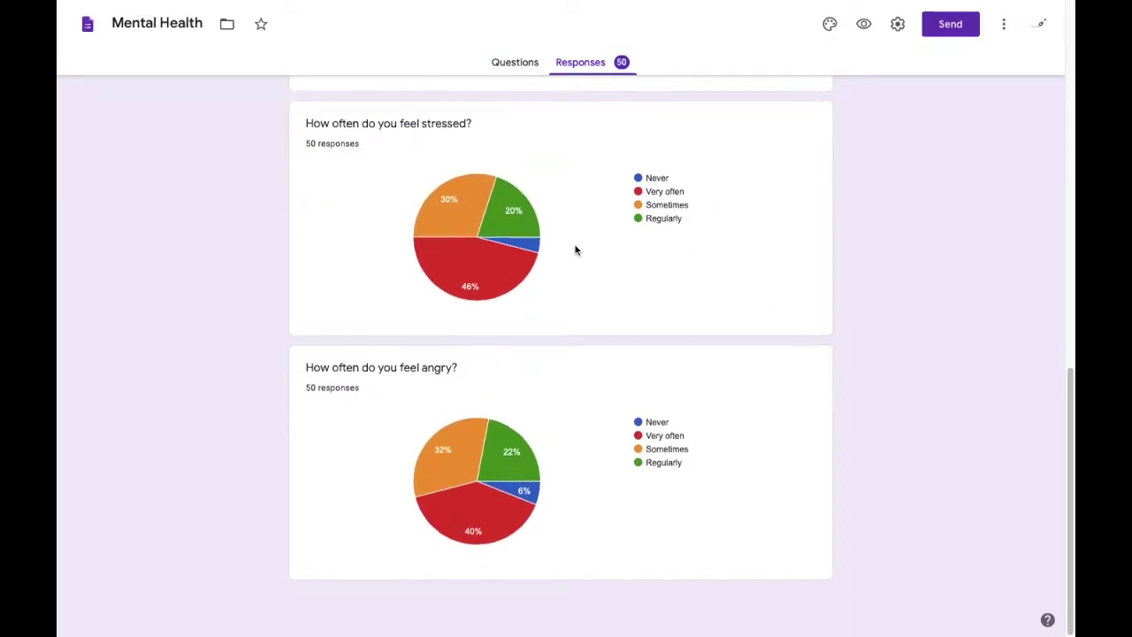
pyautogui.scroll(10, 575, 250)
pyautogui.scroll(-4, 574, 251)
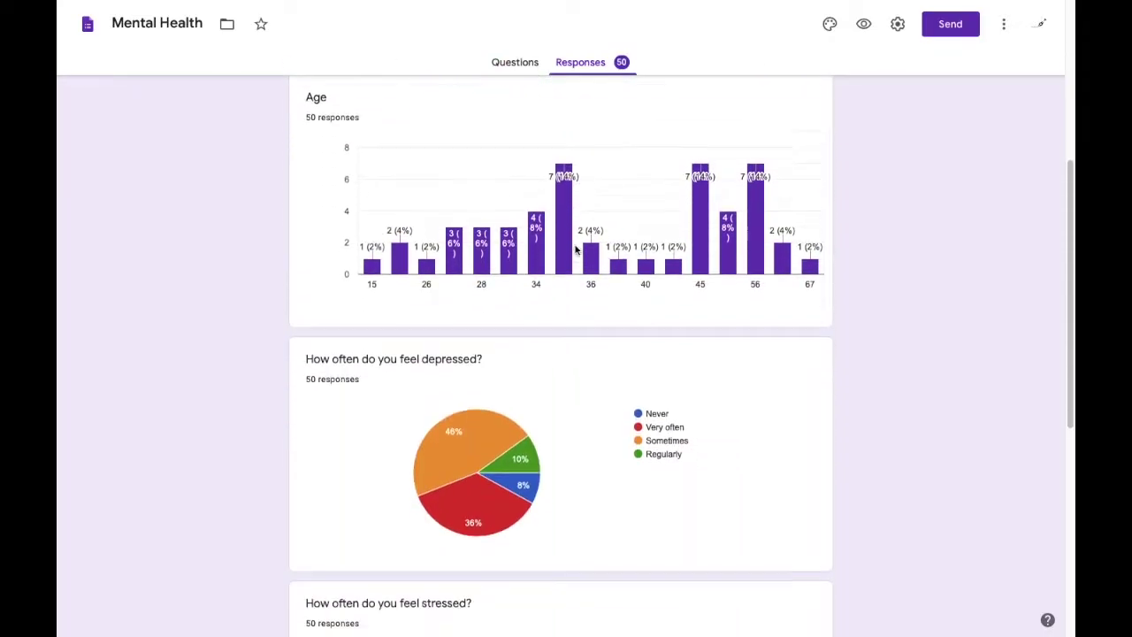
pyautogui.scroll(-6, 575, 250)
# Step: Zoom in to read the charts, reset zoom, and begin a region screenshot
pyautogui.hotkey('ctrl', '+')
pyautogui.hotkey('ctrl', '+')
pyautogui.hotkey('ctrl', '+')
pyautogui.hotkey('ctrl', '+')
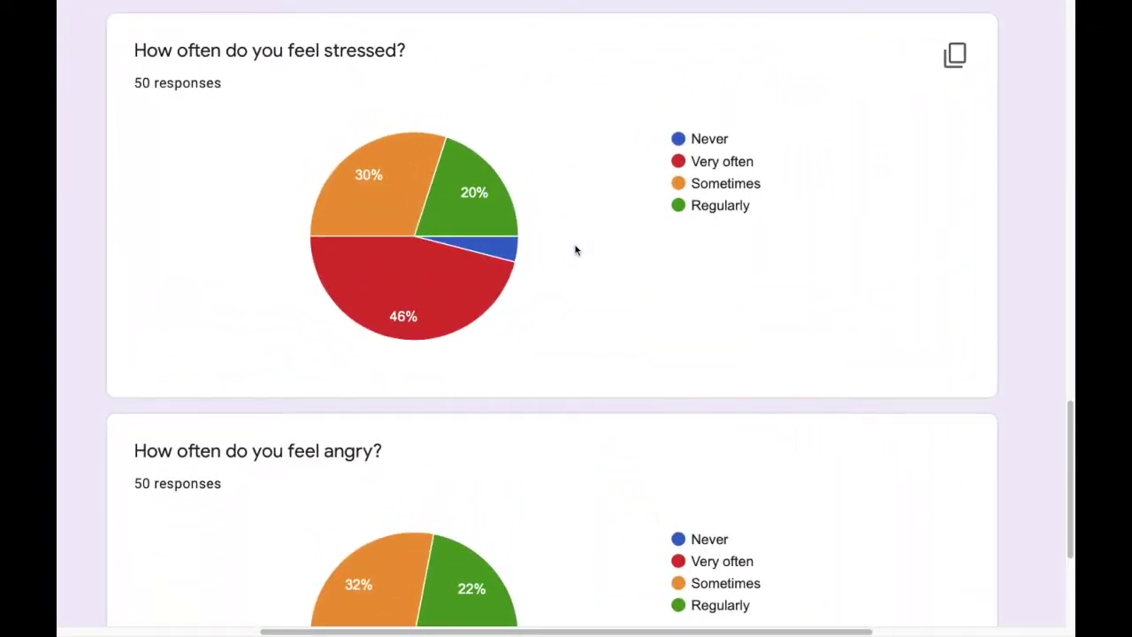
pyautogui.scroll(1, 574, 250)
pyautogui.hotkey('ctrl', '0')
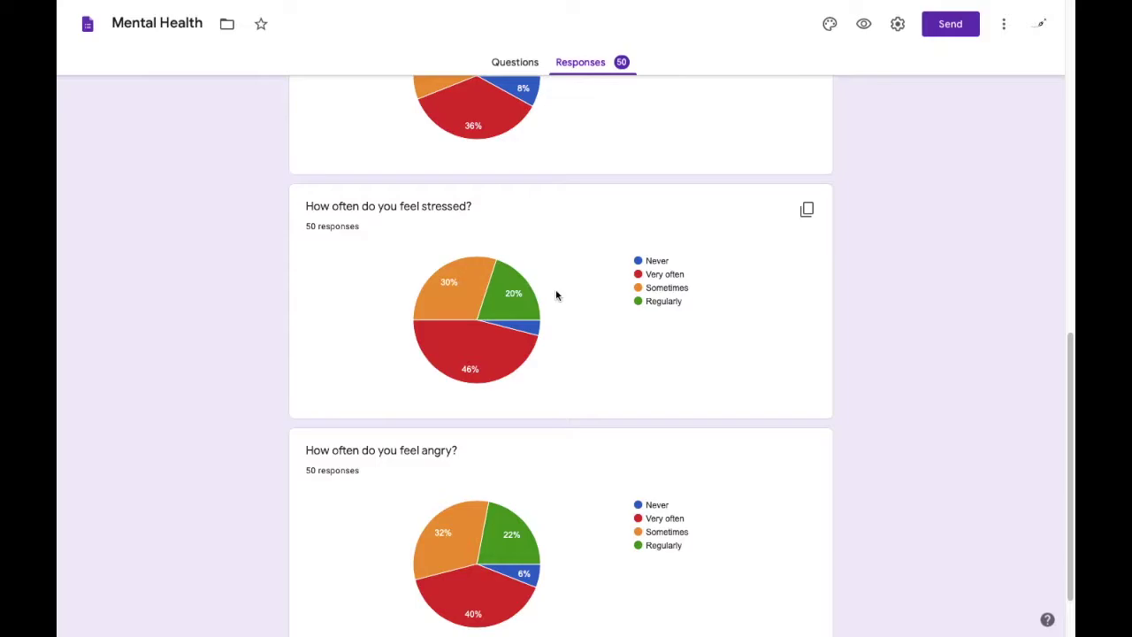
pyautogui.press('super+shift+4')
# Step: Capture the stressed-question chart card, exit full screen, and minimize Safari
pyautogui.moveTo(298, 189); pyautogui.dragTo(775, 404)
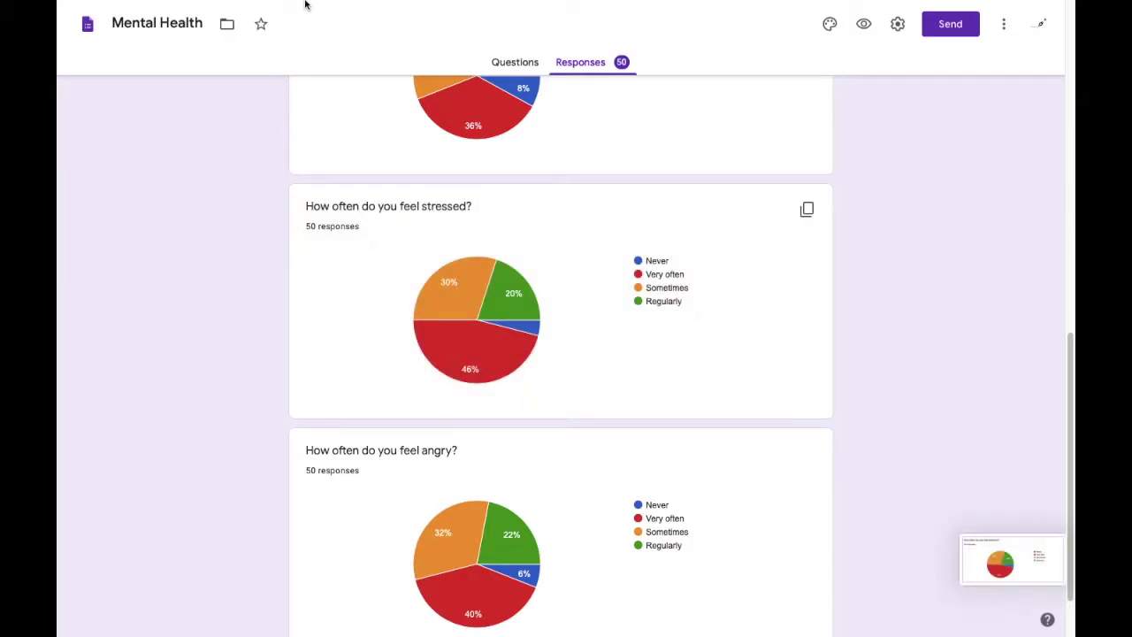
pyautogui.click(98, 29)
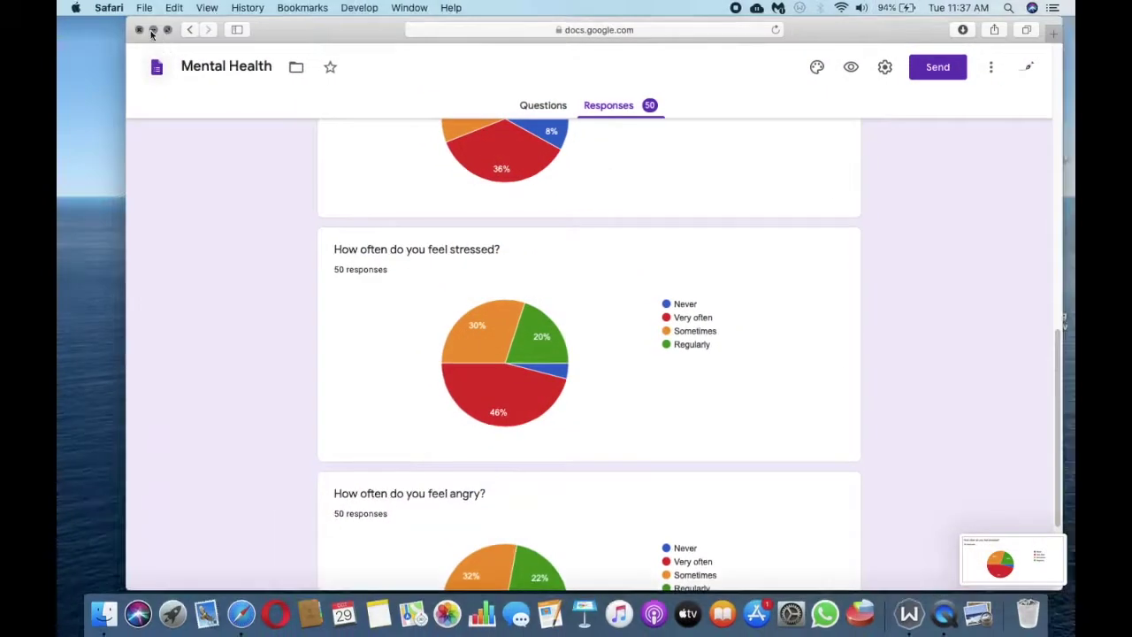
pyautogui.click(153, 30)
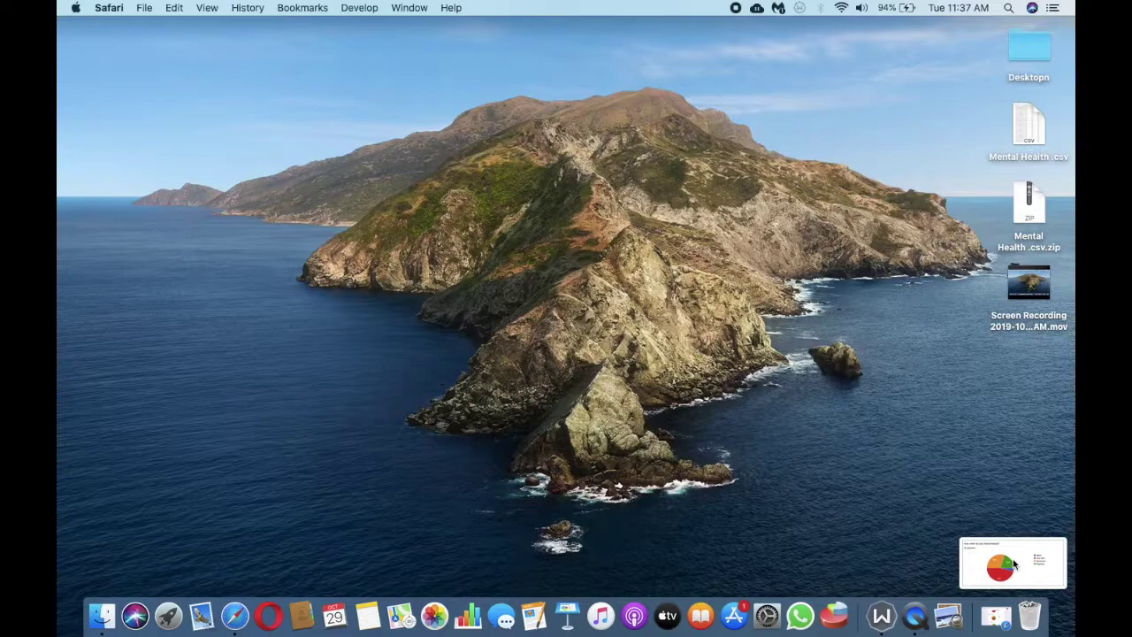
# Step: View the screenshot in Preview, trash the file, and restore Google Forms
pyautogui.doubleClick(1026, 358)
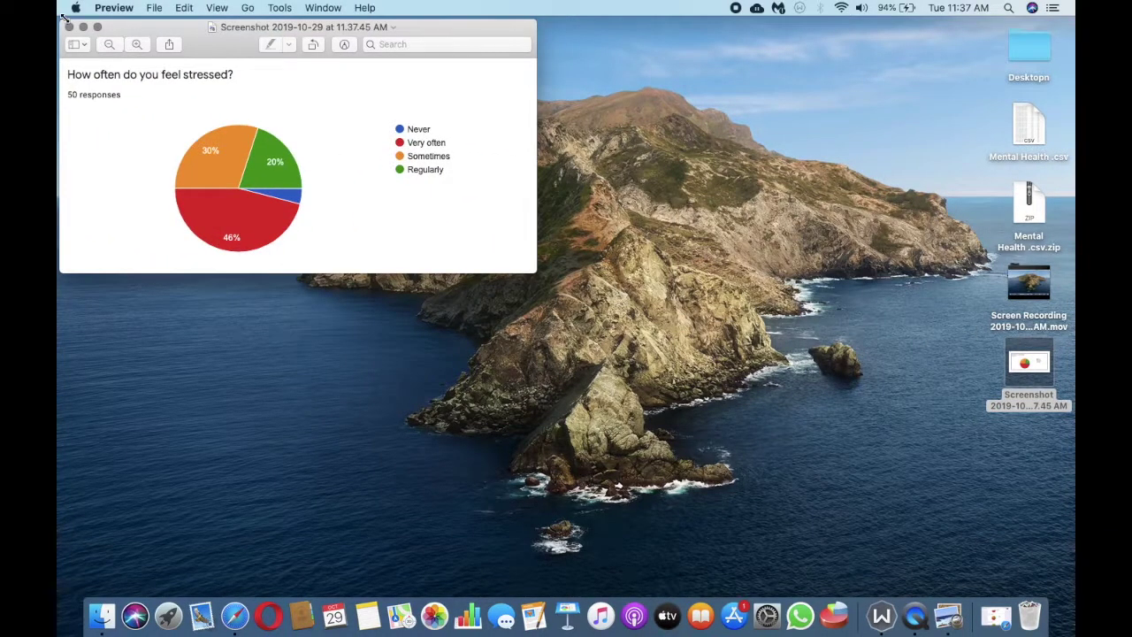
pyautogui.click(69, 27)
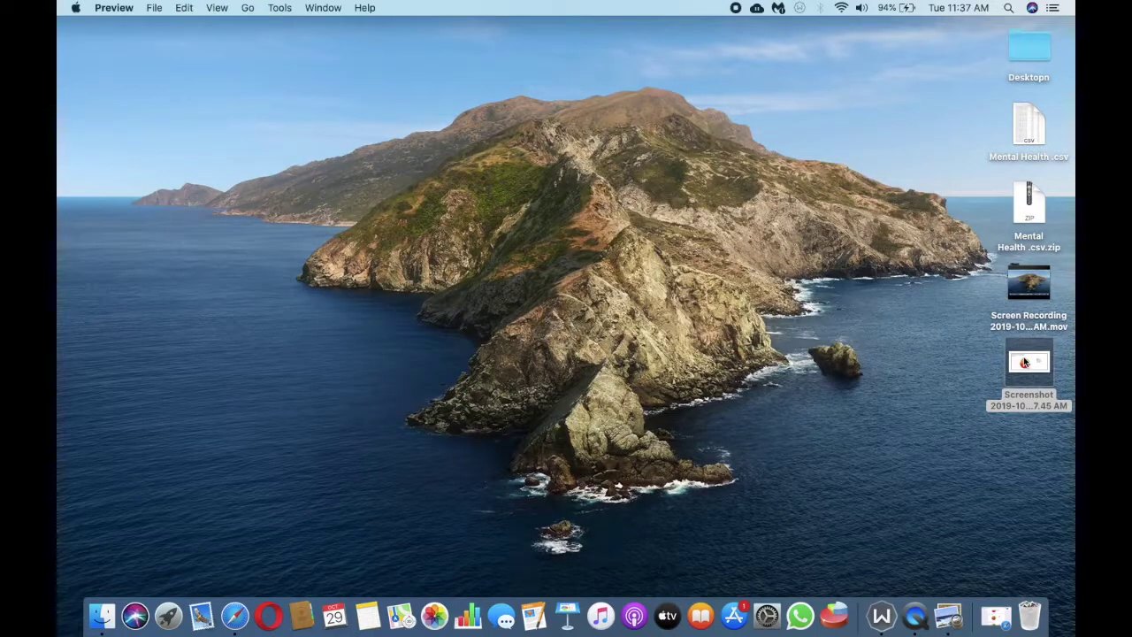
pyautogui.moveTo(1024, 362); pyautogui.dragTo(1034, 612)
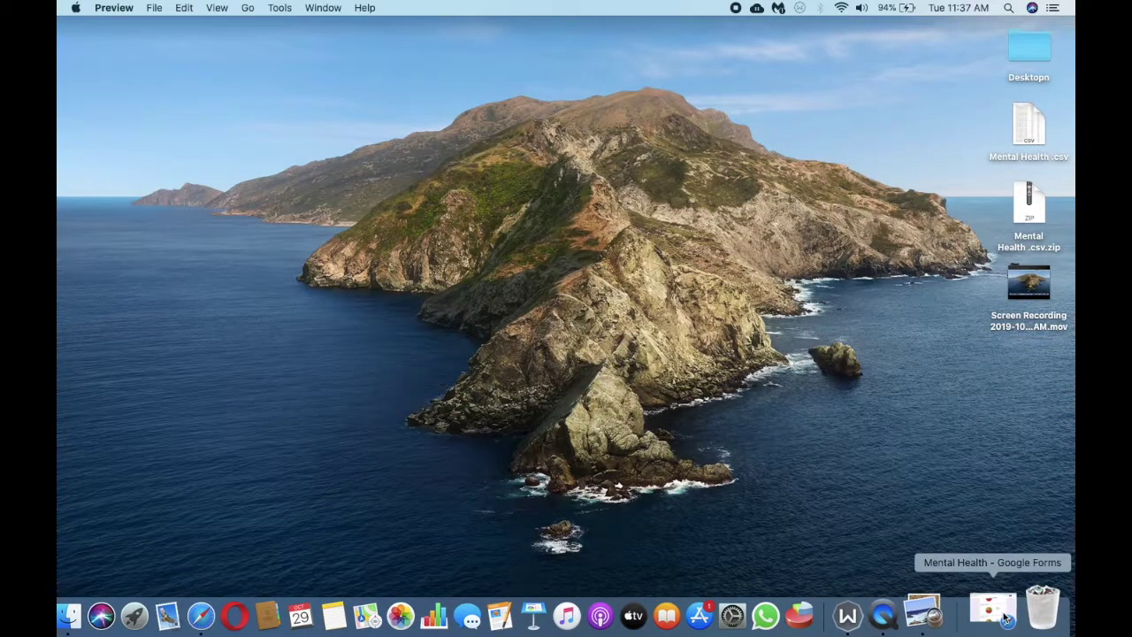
pyautogui.click(1002, 616)
# Step: Open the linked Mental Health (Responses) spreadsheet from the Forms Responses tab
pyautogui.scroll(4, 661, 326)
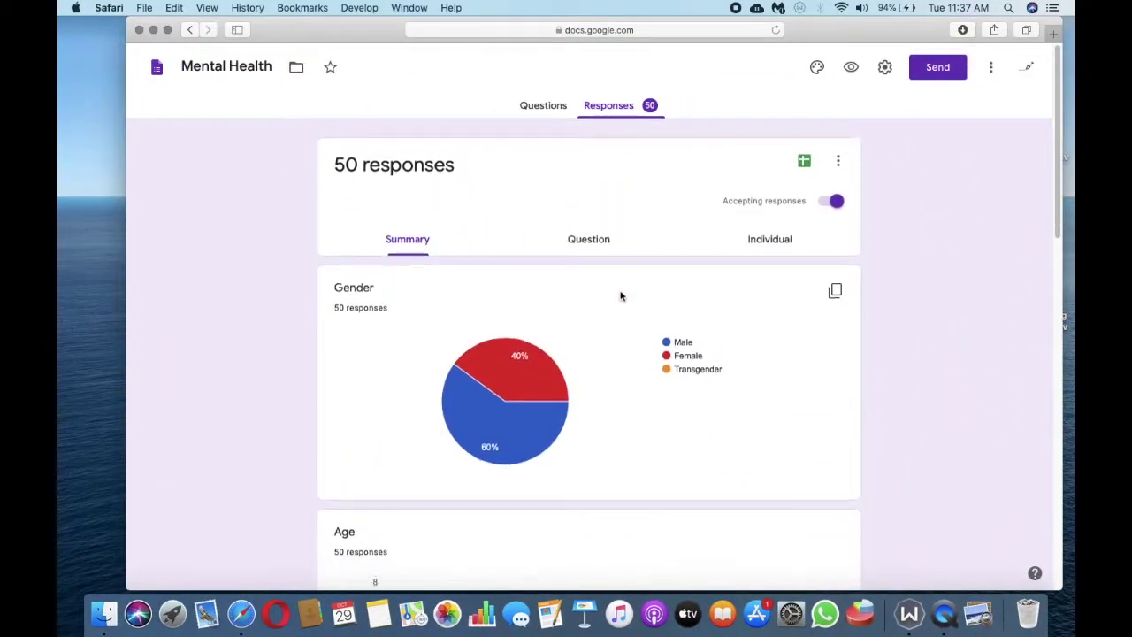
pyautogui.click(804, 152)
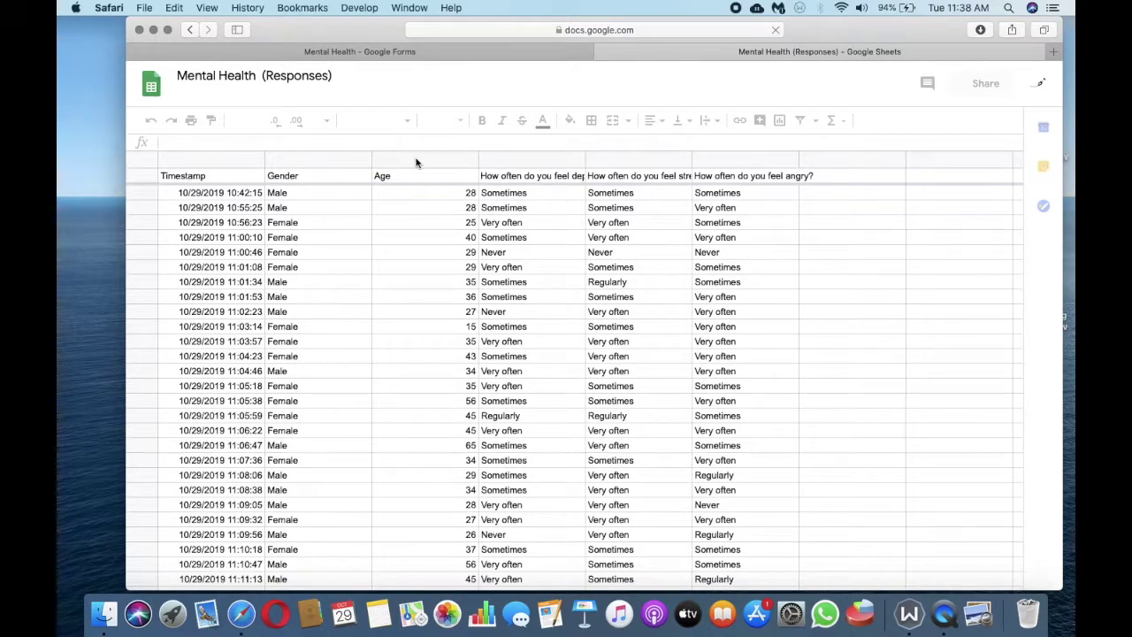
pyautogui.click(467, 50)
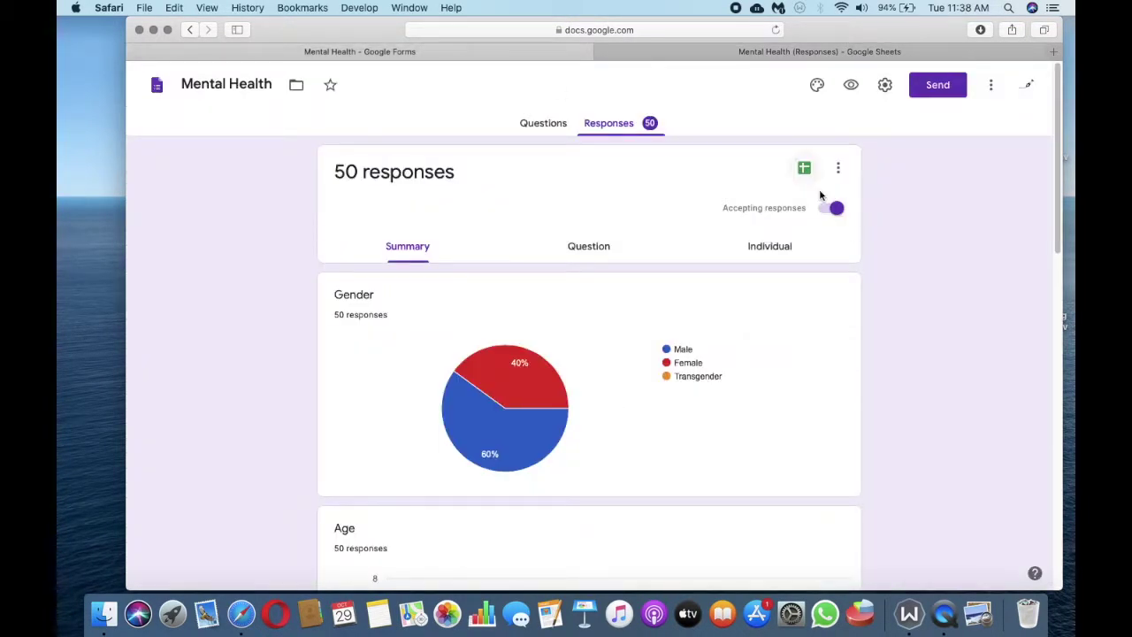
pyautogui.scroll(3, 819, 189)
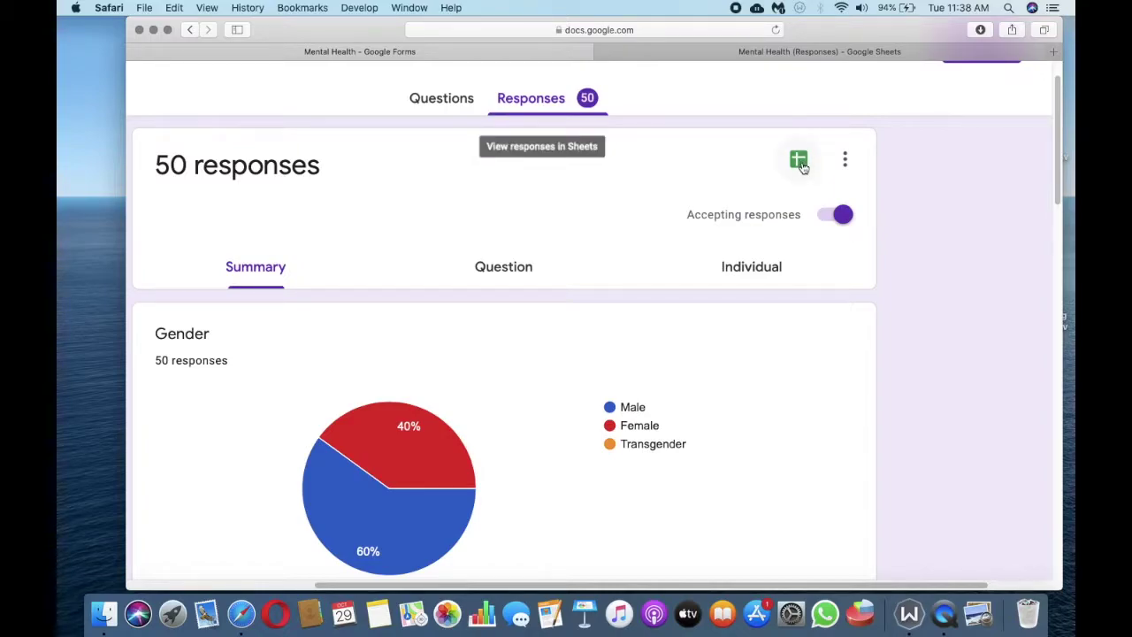
pyautogui.click(799, 161)
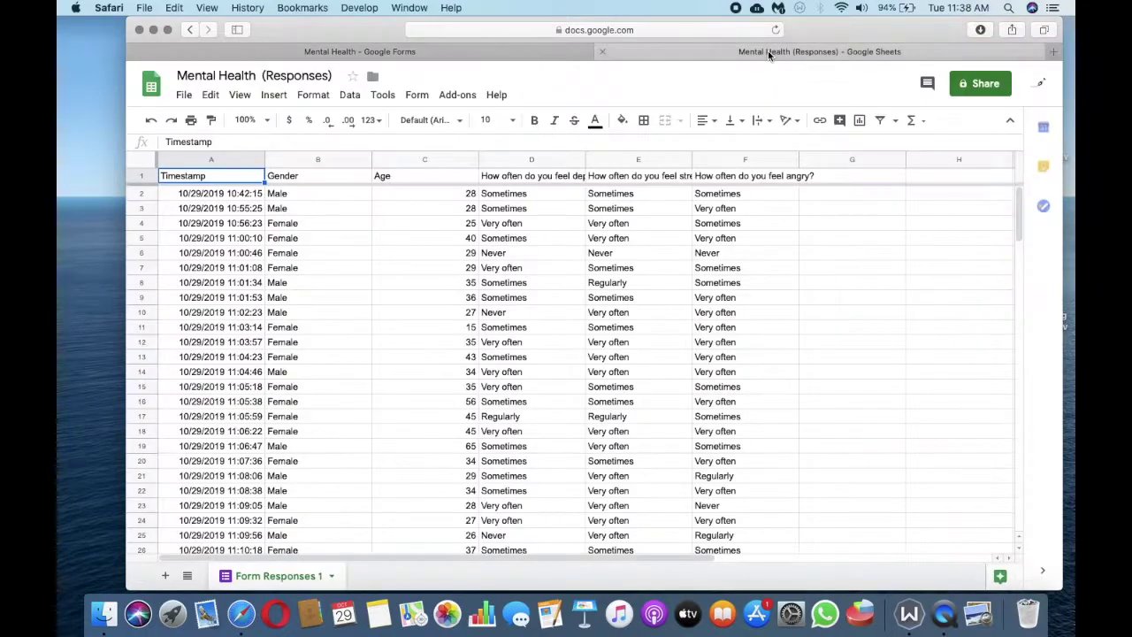
# Step: Download the responses sheet as a Microsoft Excel (.xlsx) file
pyautogui.click(181, 97)
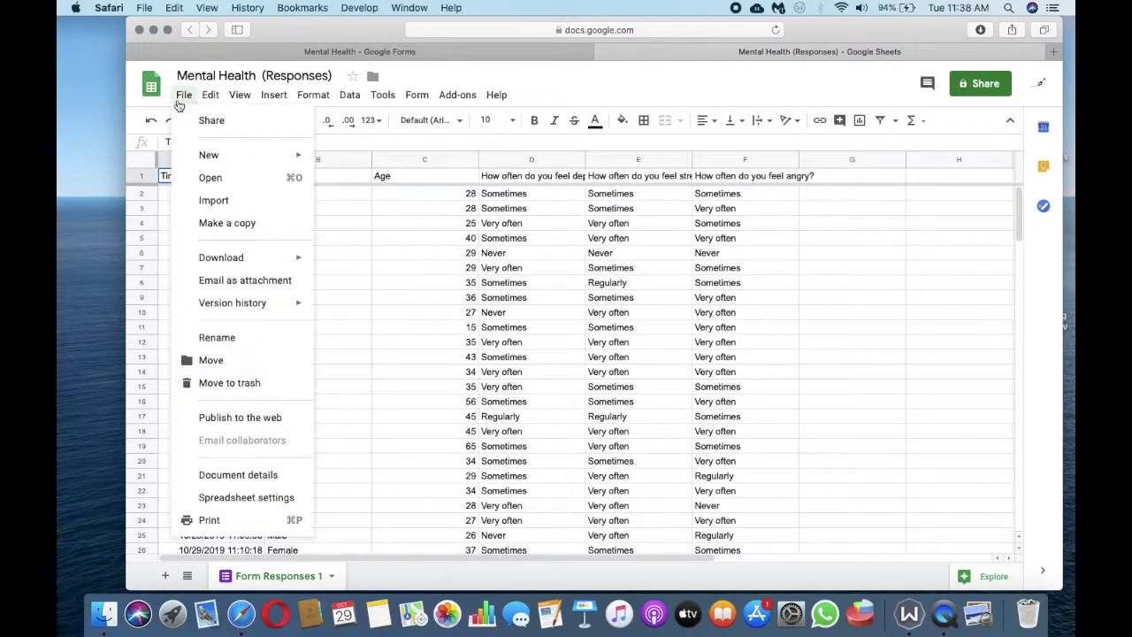
pyautogui.moveTo(227, 265)
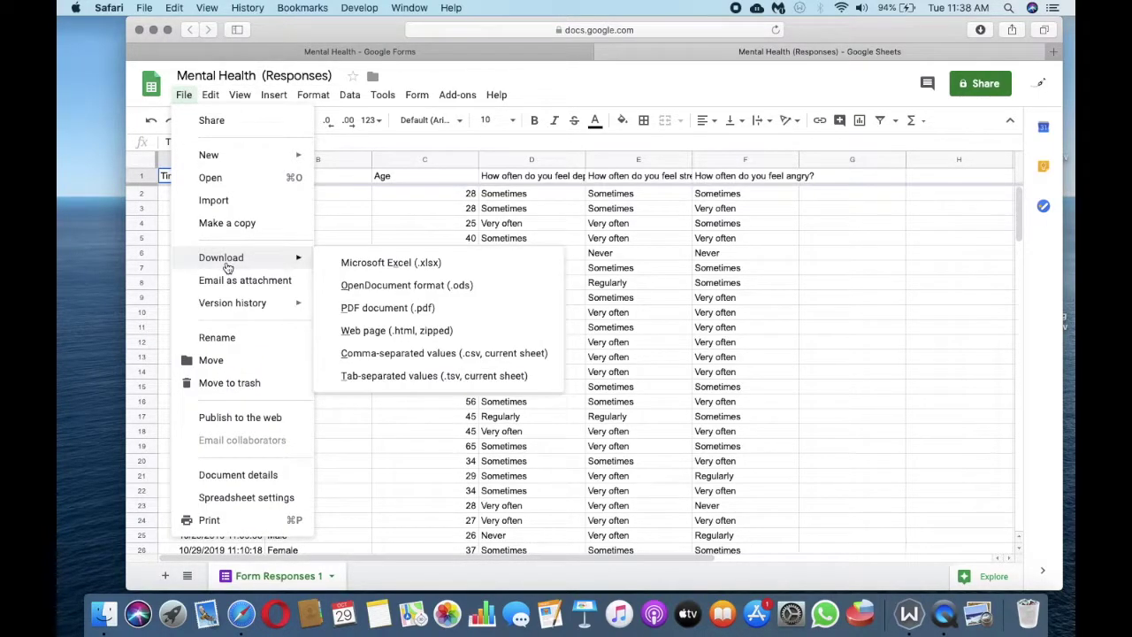
pyautogui.scroll(5, 227, 265)
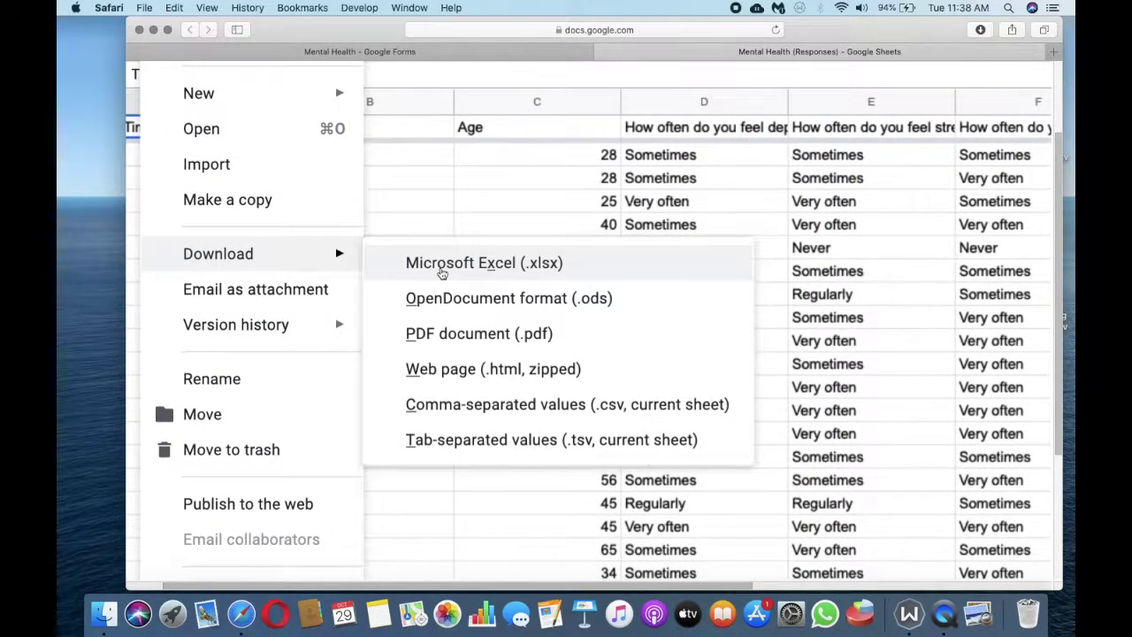
pyautogui.click(441, 264)
pyautogui.scroll(-5, 441, 273)
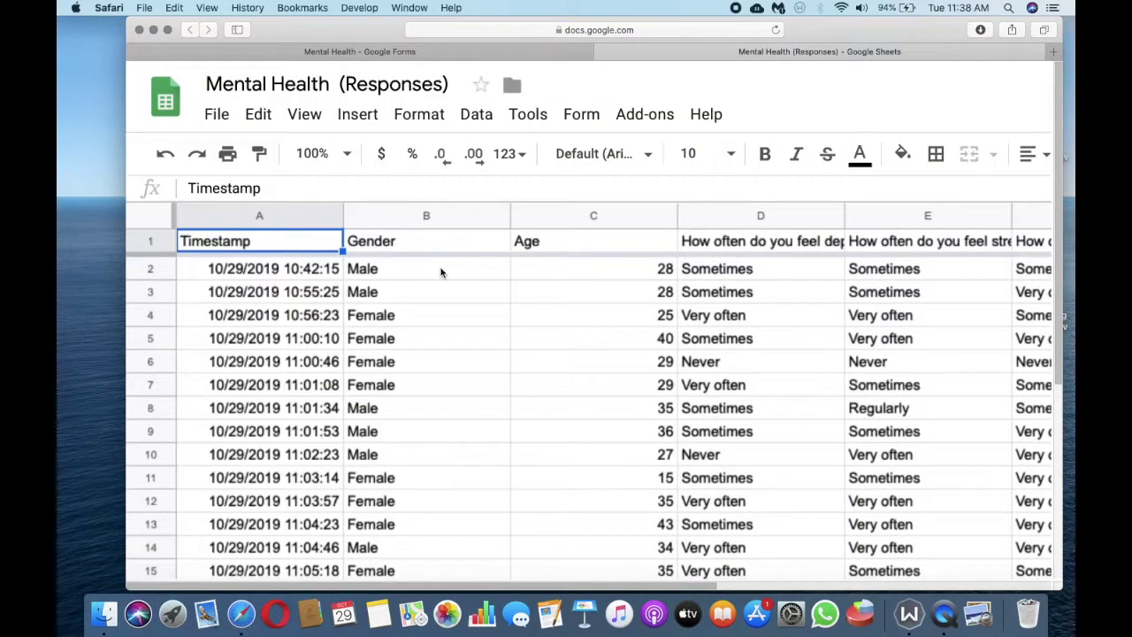
# Step: Open Mental Health (Responses)-2.xlsx from Downloads and minimize the browser
pyautogui.click(980, 30)
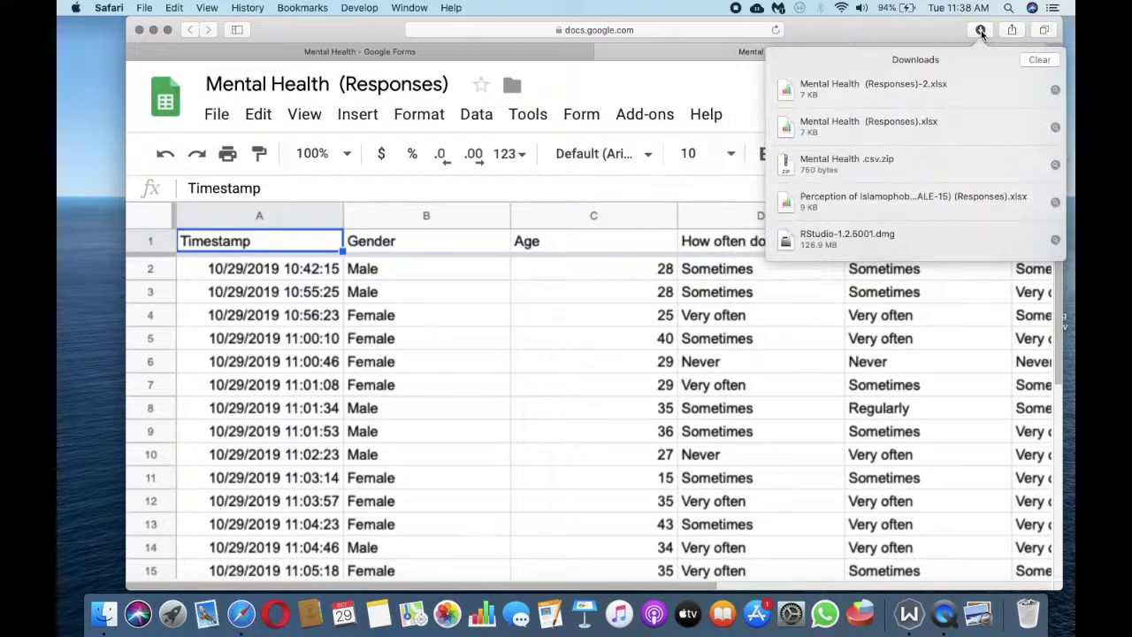
pyautogui.doubleClick(884, 86)
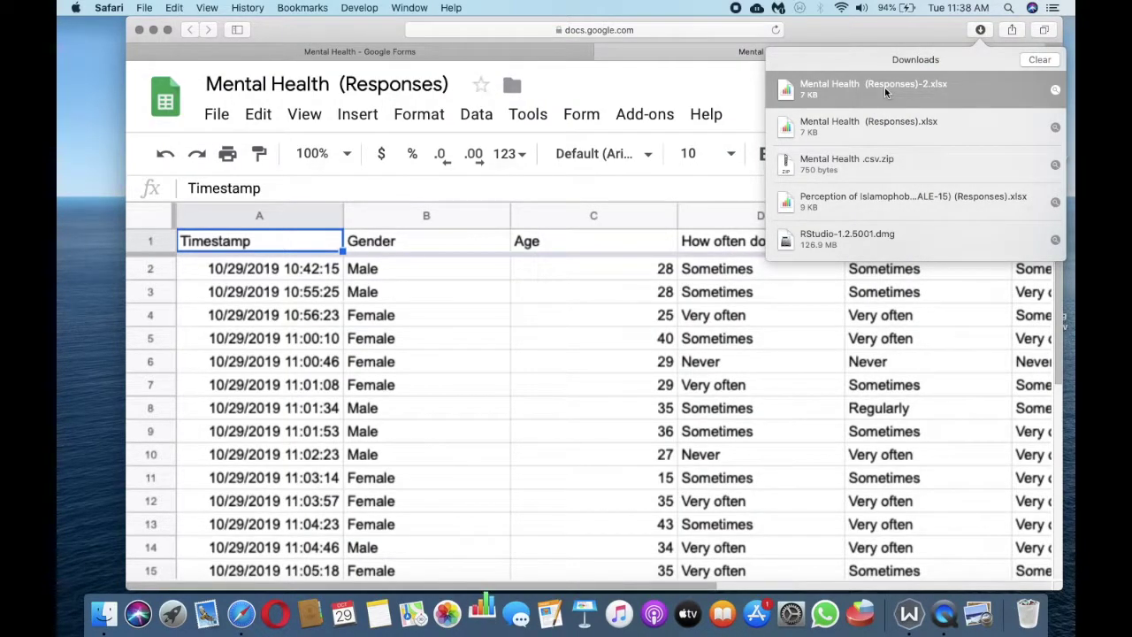
pyautogui.click(153, 30)
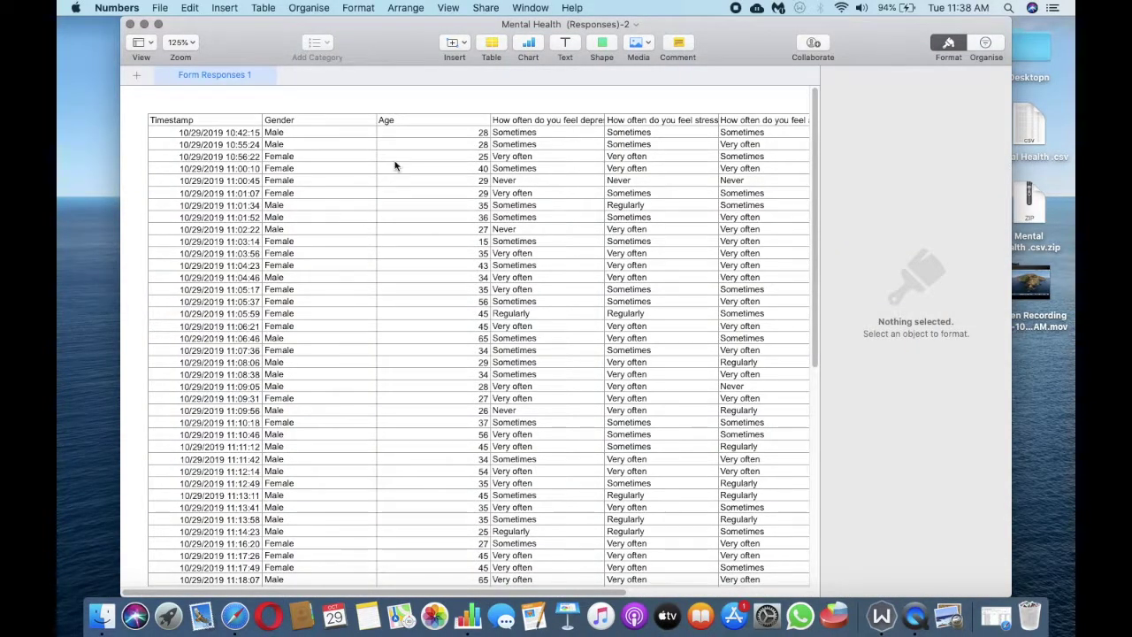
# Step: Scroll through the Form Responses 1 table in Numbers, then restore the Safari responses sheet
pyautogui.scroll(-5, 438, 177)
pyautogui.scroll(-2, 438, 179)
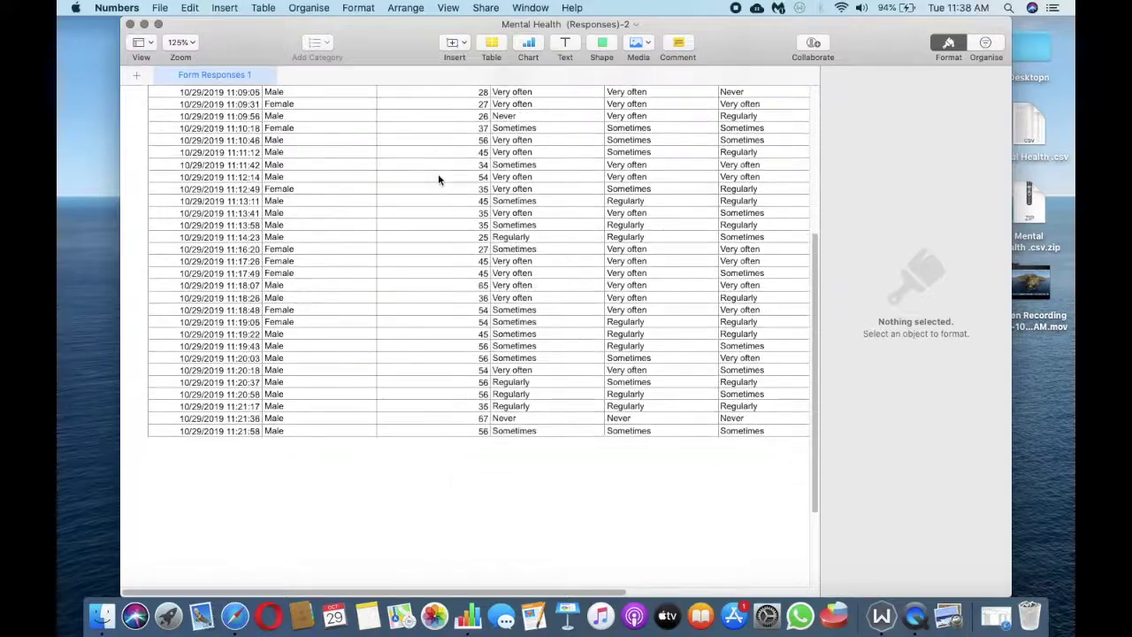
pyautogui.scroll(10, 437, 179)
pyautogui.hscroll(3, 437, 180)
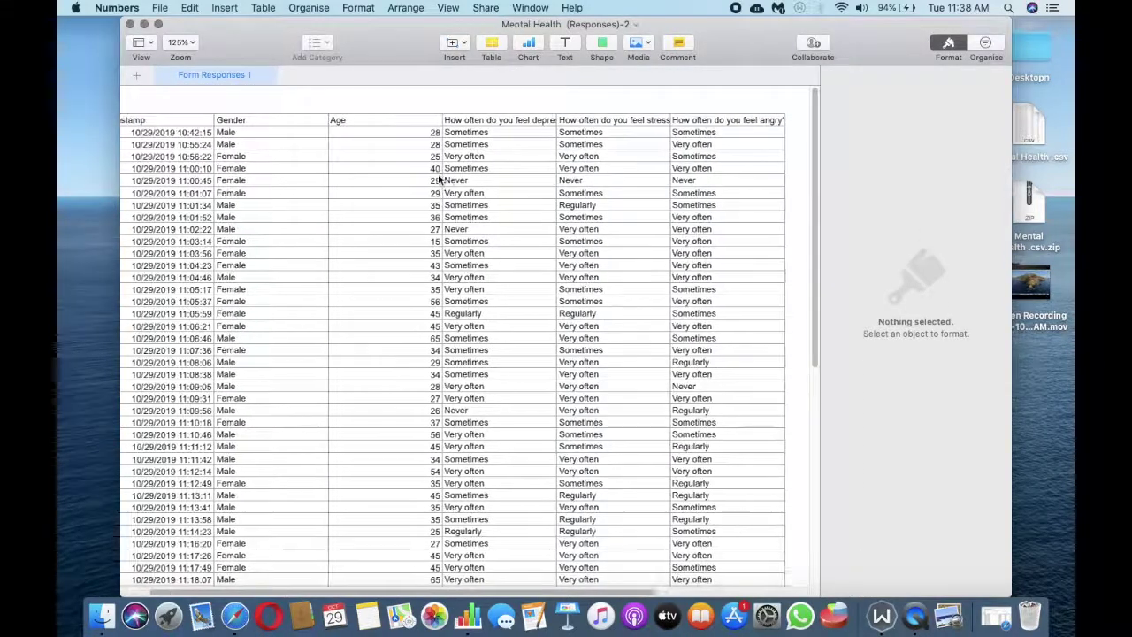
pyautogui.hscroll(-3, 437, 180)
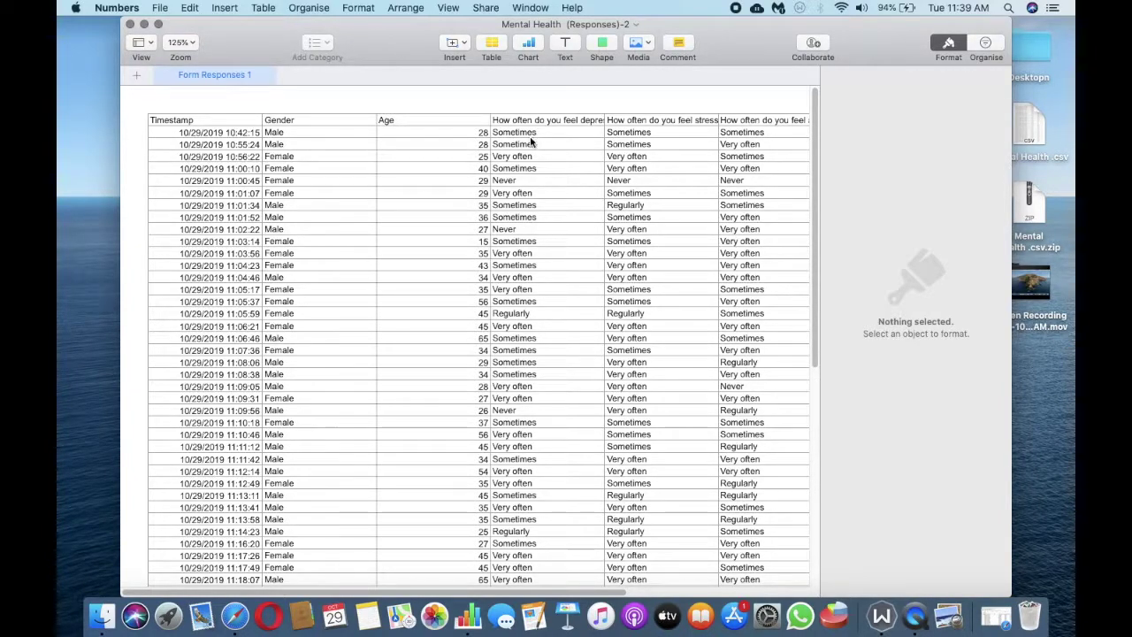
pyautogui.hscroll(2, 533, 367)
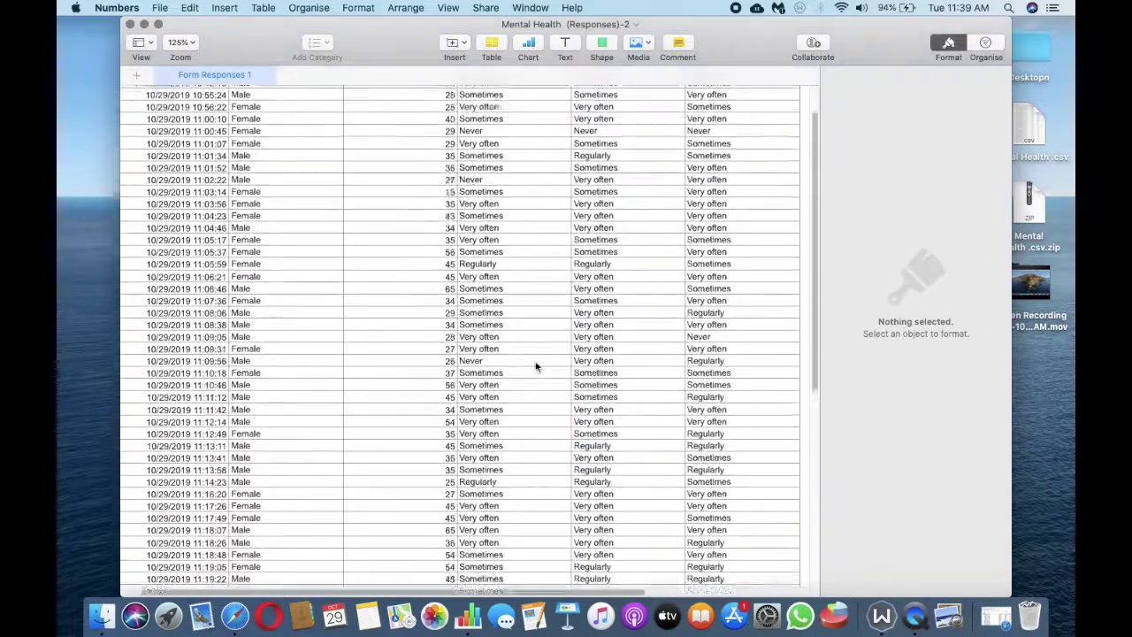
pyautogui.scroll(-5, 533, 366)
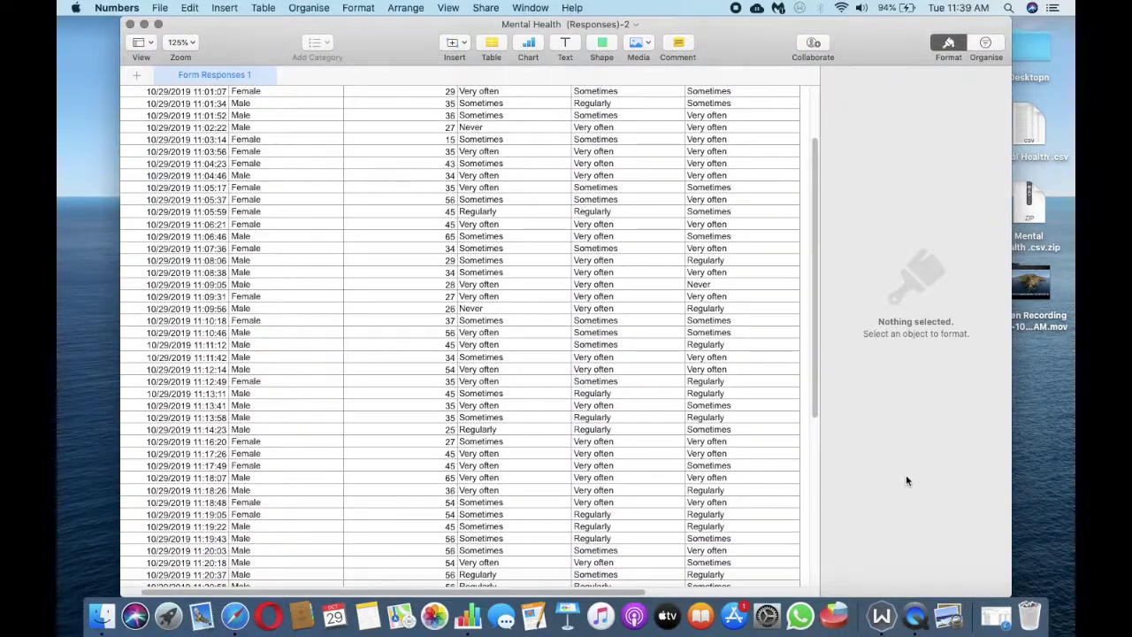
pyautogui.click(996, 610)
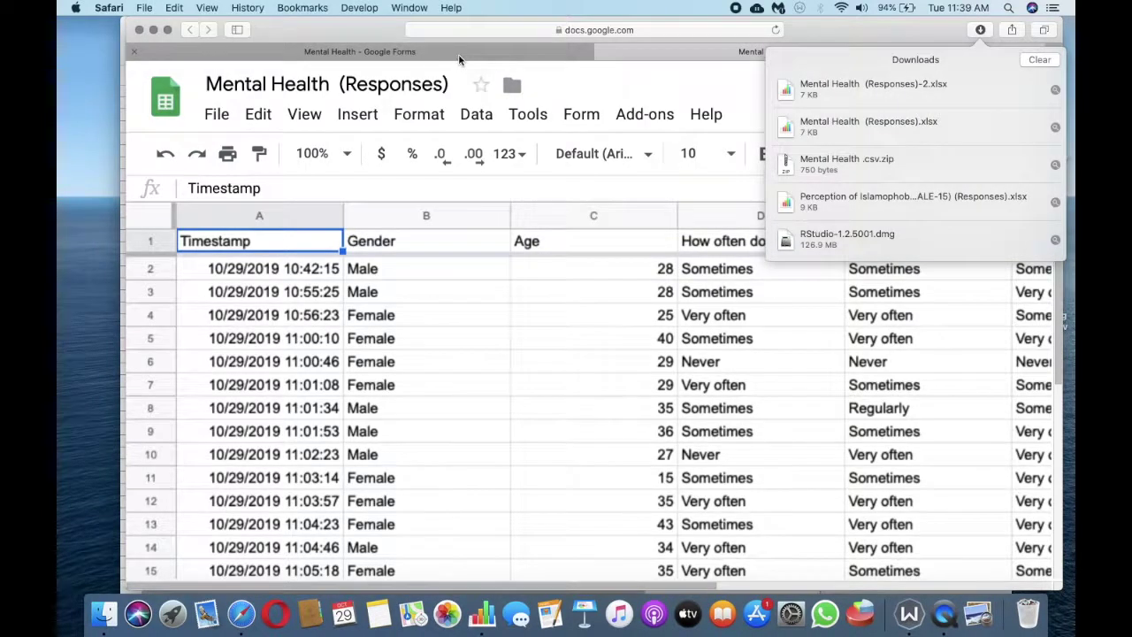
pyautogui.click(458, 53)
pyautogui.click(441, 98)
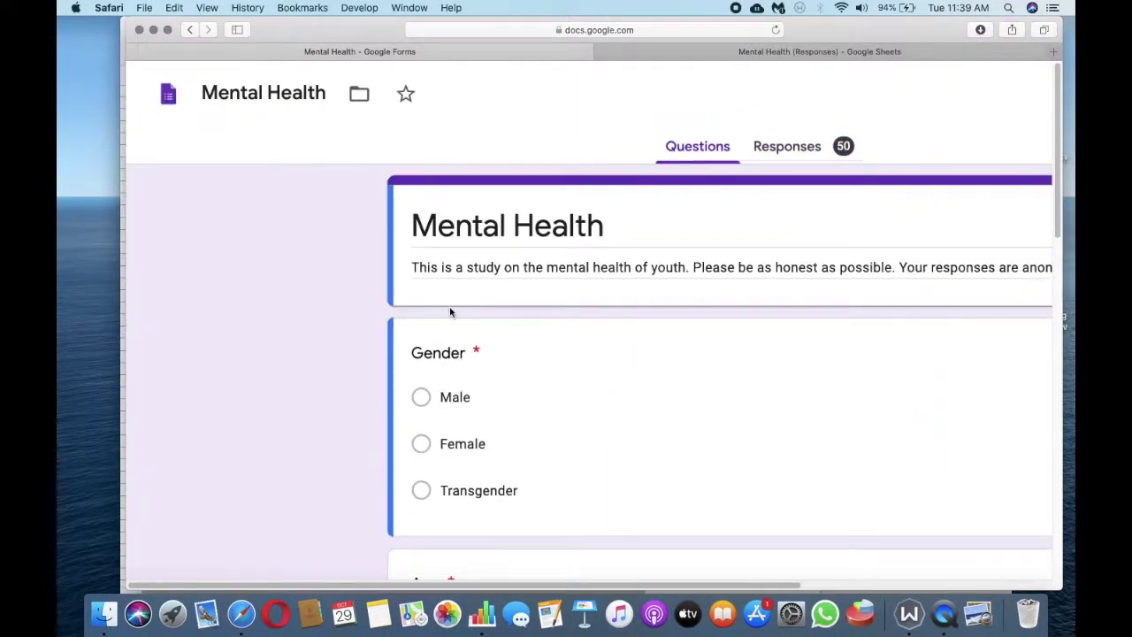
pyautogui.scroll(-5, 449, 308)
pyautogui.scroll(-4, 450, 312)
pyautogui.scroll(2, 449, 311)
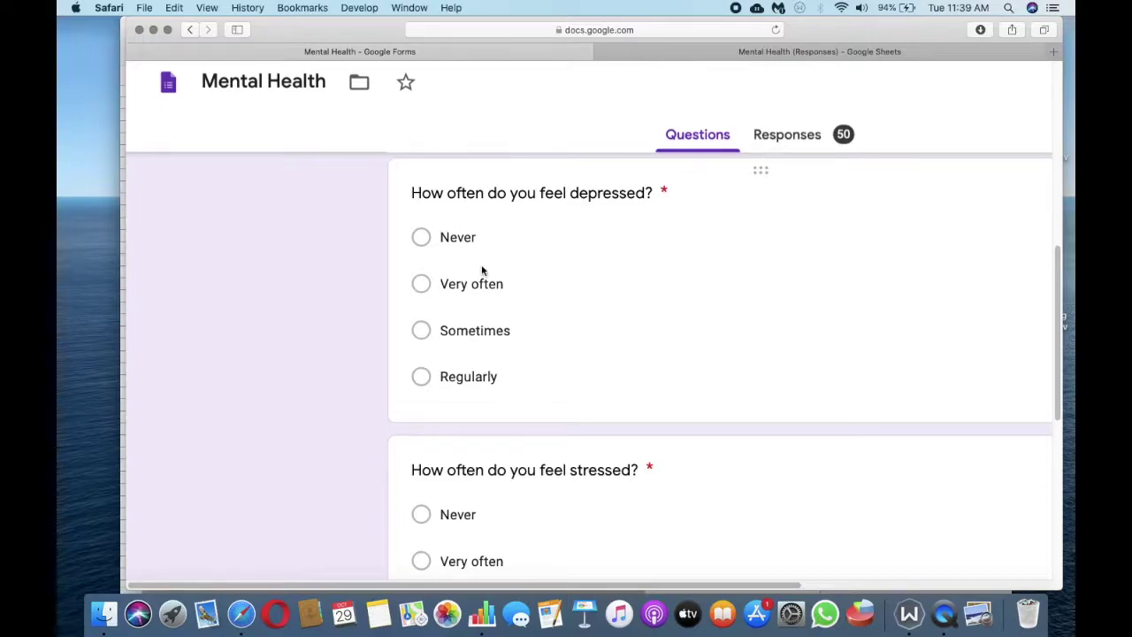
pyautogui.scroll(-2, 482, 267)
pyautogui.scroll(3, 483, 268)
pyautogui.scroll(3, 482, 269)
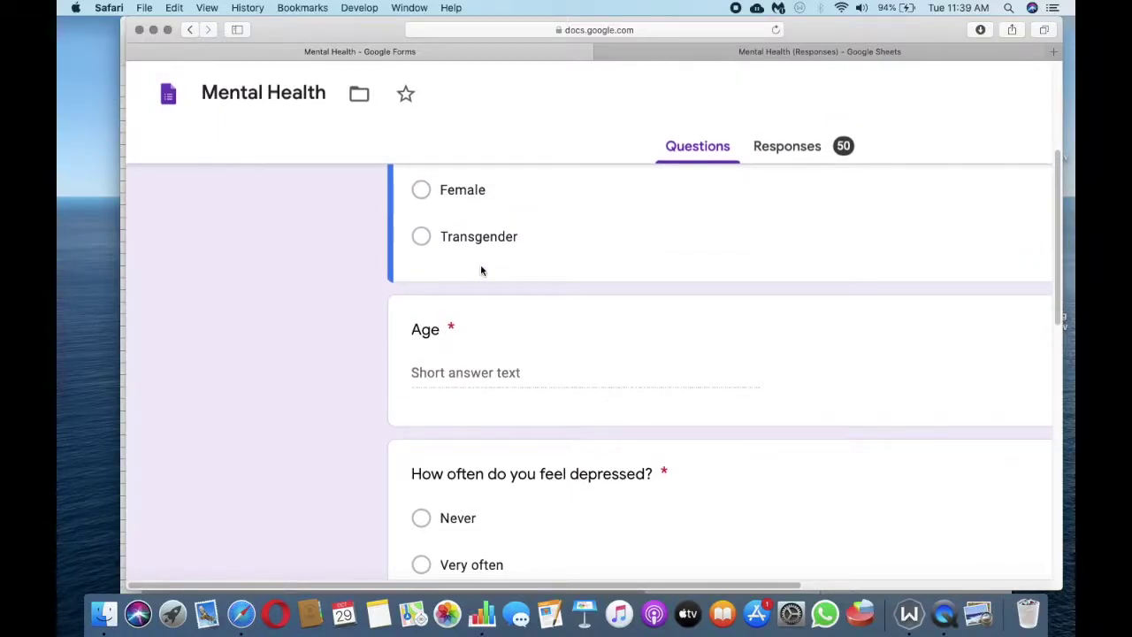
pyautogui.click(154, 29)
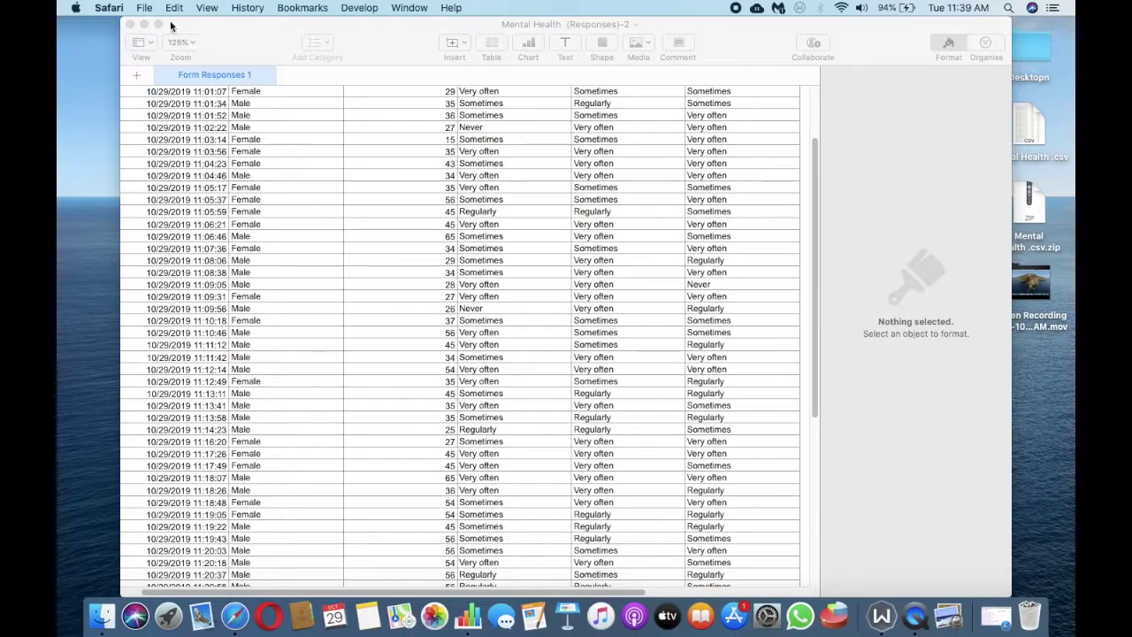
# Step: Make Numbers full screen, select the responses table, and open Find & Replace
pyautogui.click(158, 25)
pyautogui.scroll(3, 362, 232)
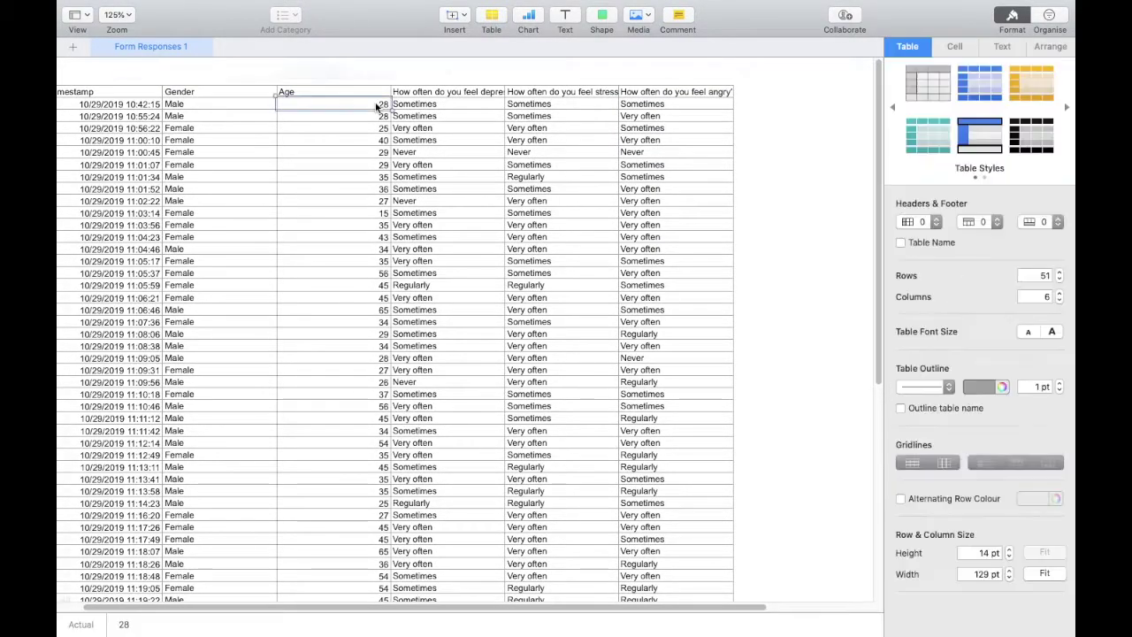
pyautogui.click(378, 106)
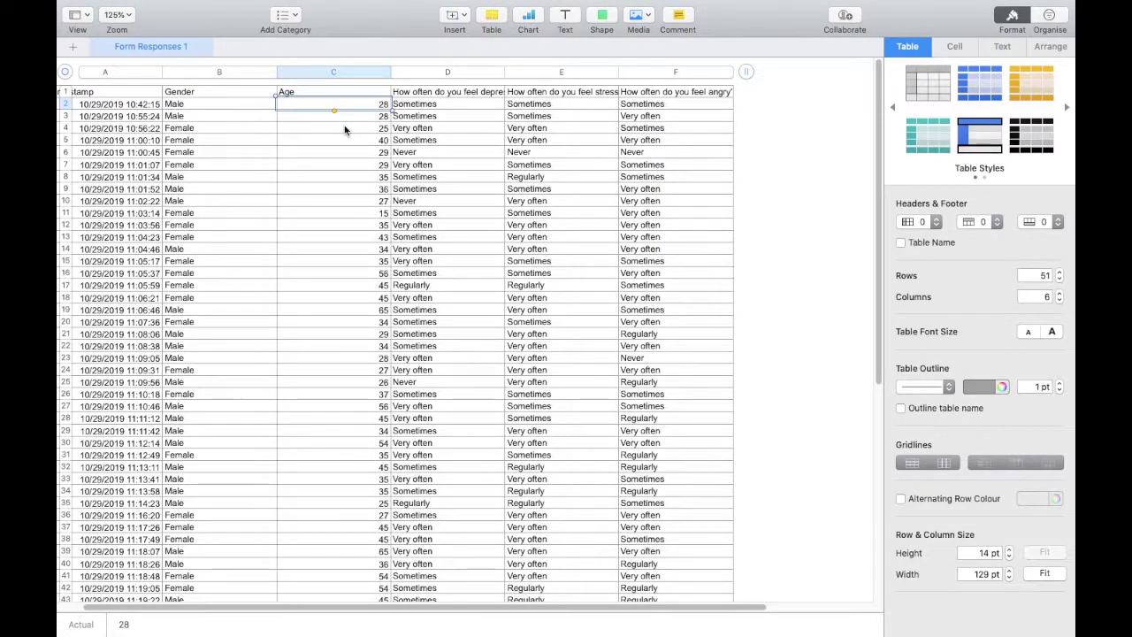
pyautogui.press('super+f')
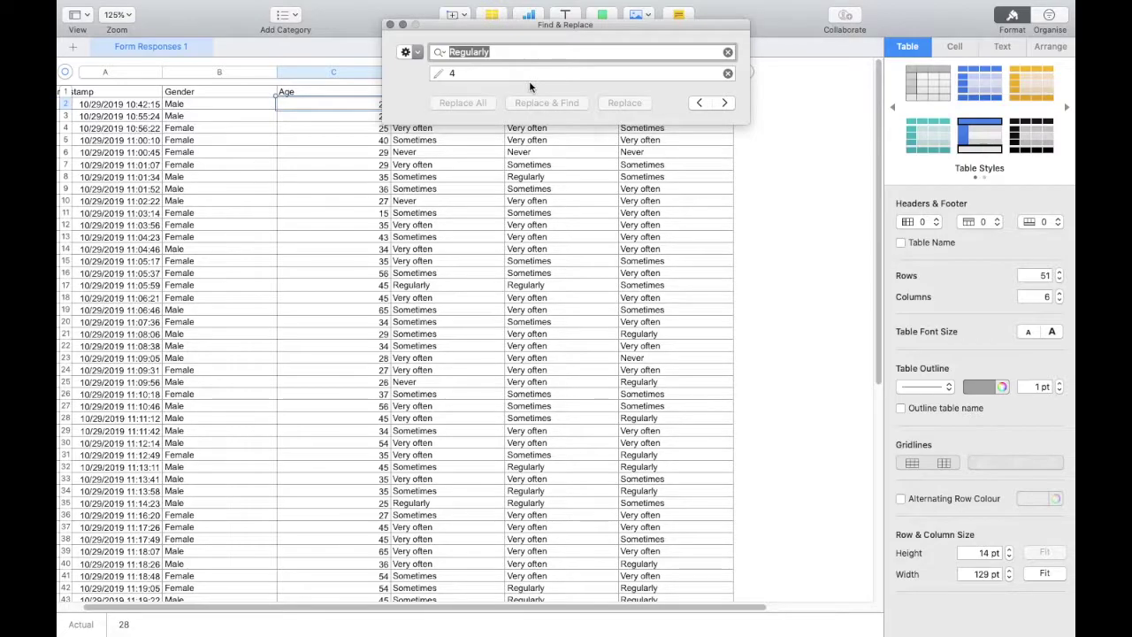
# Step: Clear the old 'Regularly' and '4' entries and move the panel aside
pyautogui.press('BackSpace')
pyautogui.click(484, 72)
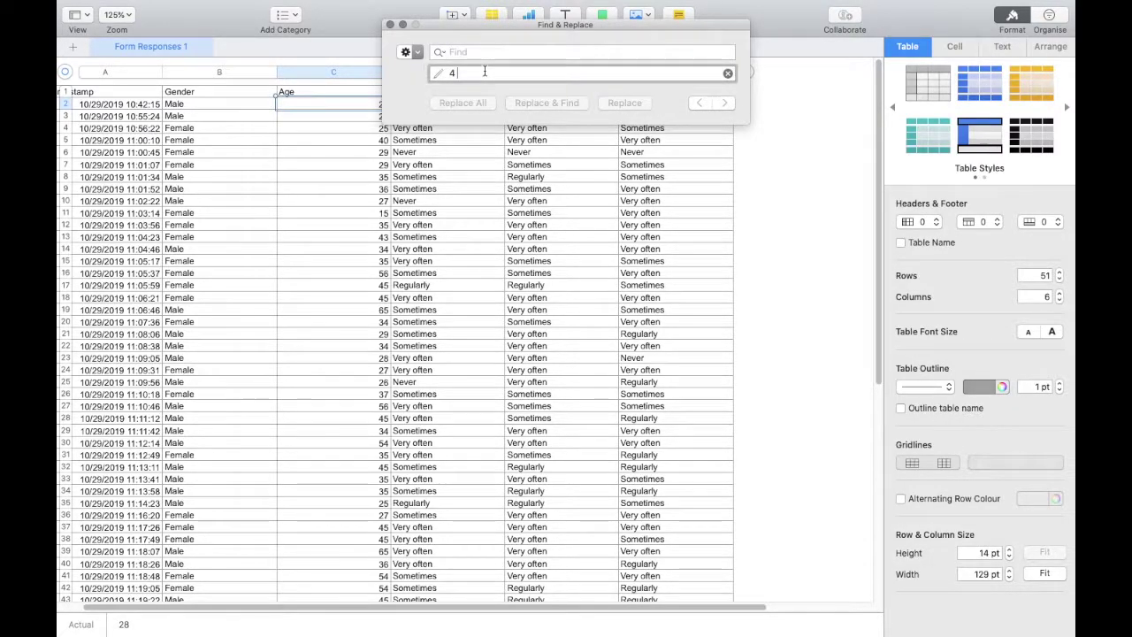
pyautogui.press('BackSpace')
pyautogui.moveTo(456, 25); pyautogui.dragTo(428, 75)
pyautogui.click(435, 105)
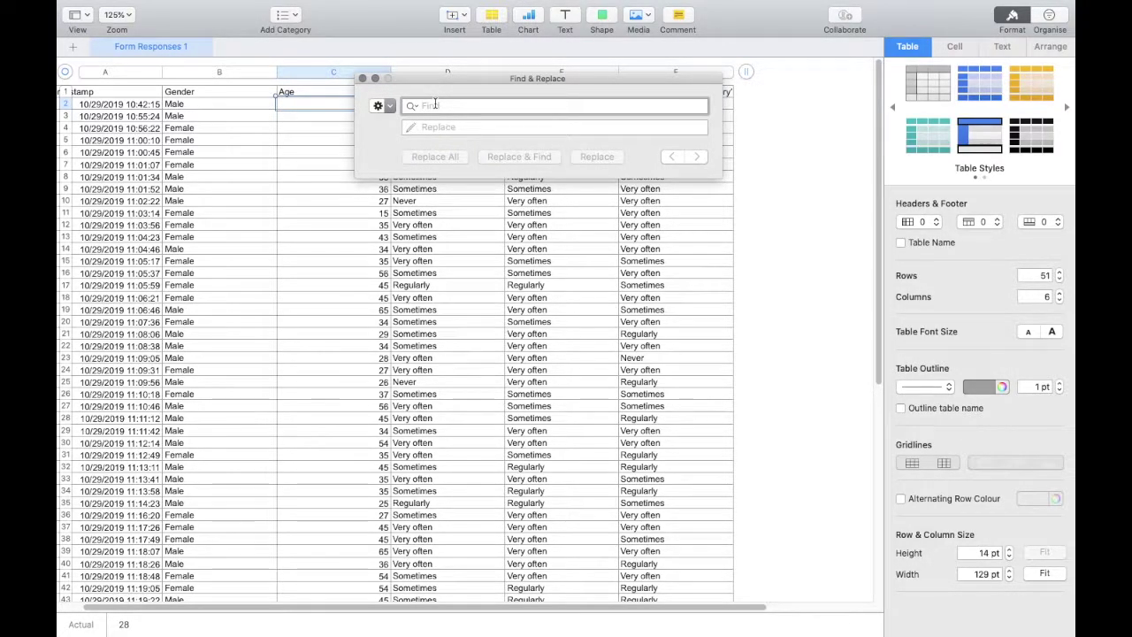
# Step: Enter Male and 2 in Find & Replace, then clear both fields again
pyautogui.write('Male')
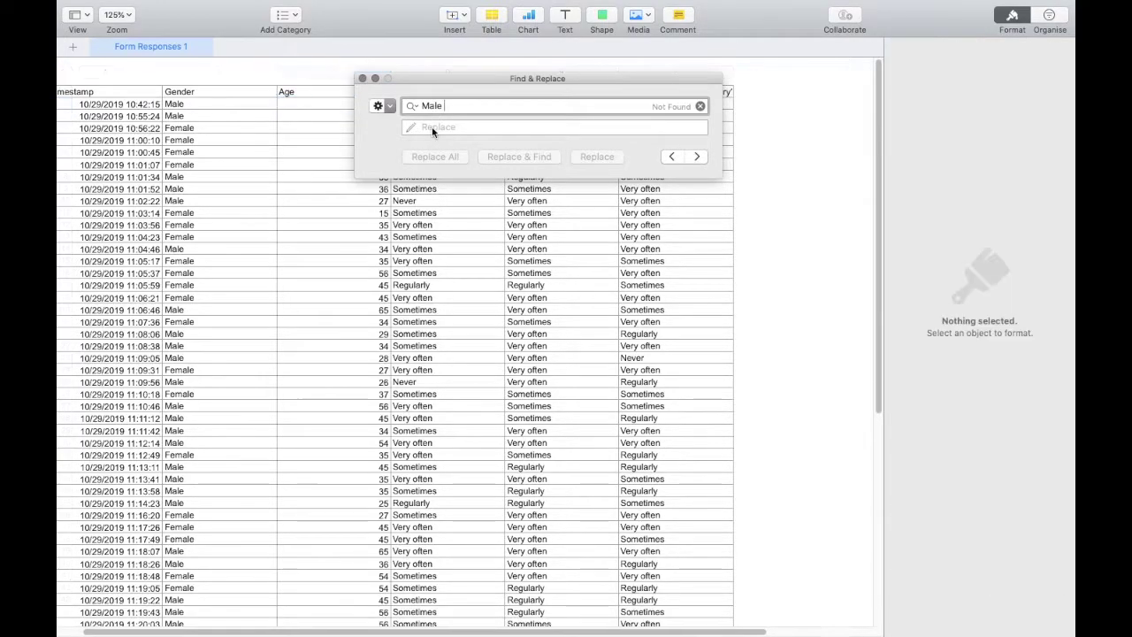
pyautogui.click(432, 129)
pyautogui.write('2')
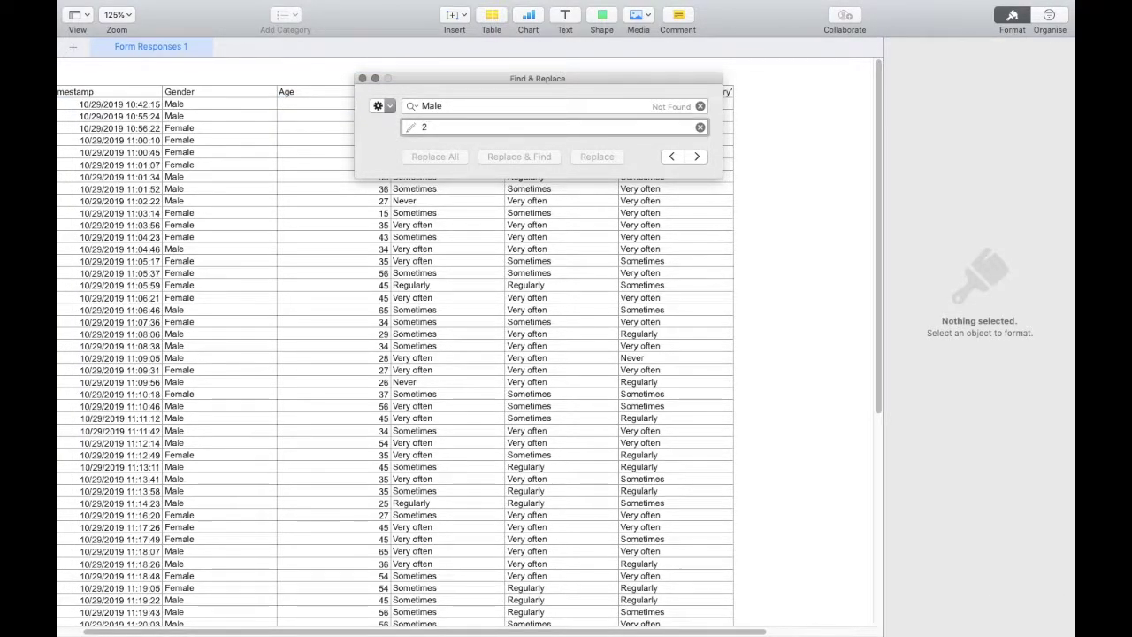
pyautogui.click(459, 107)
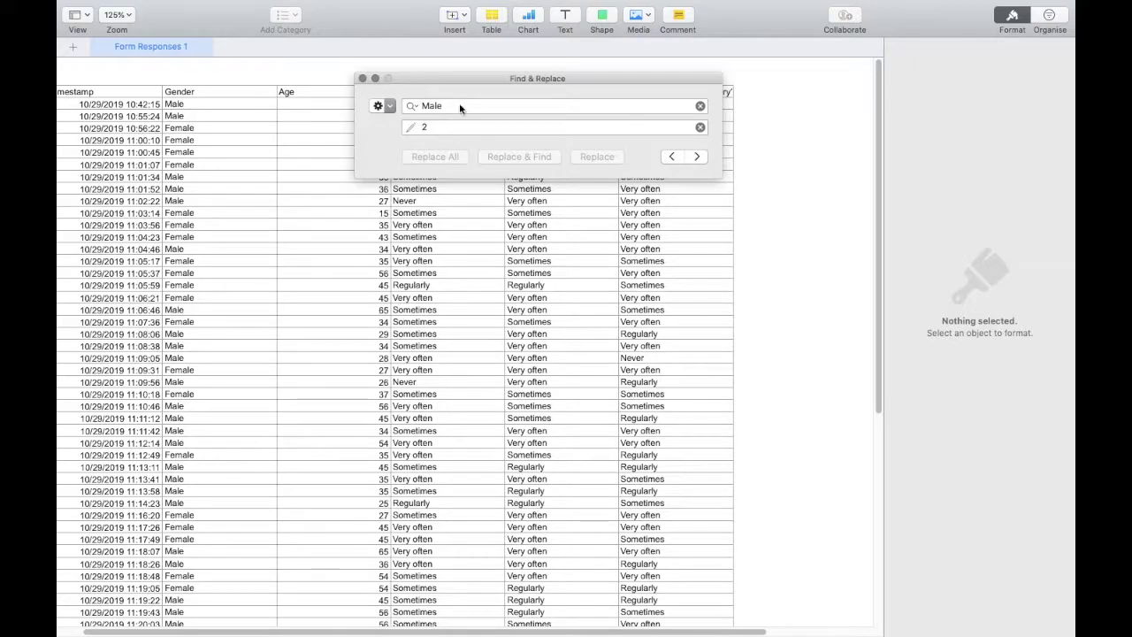
pyautogui.click(459, 107)
pyautogui.press('BackSpace')
pyautogui.press('BackSpace')
pyautogui.press('BackSpace')
pyautogui.press('BackSpace')
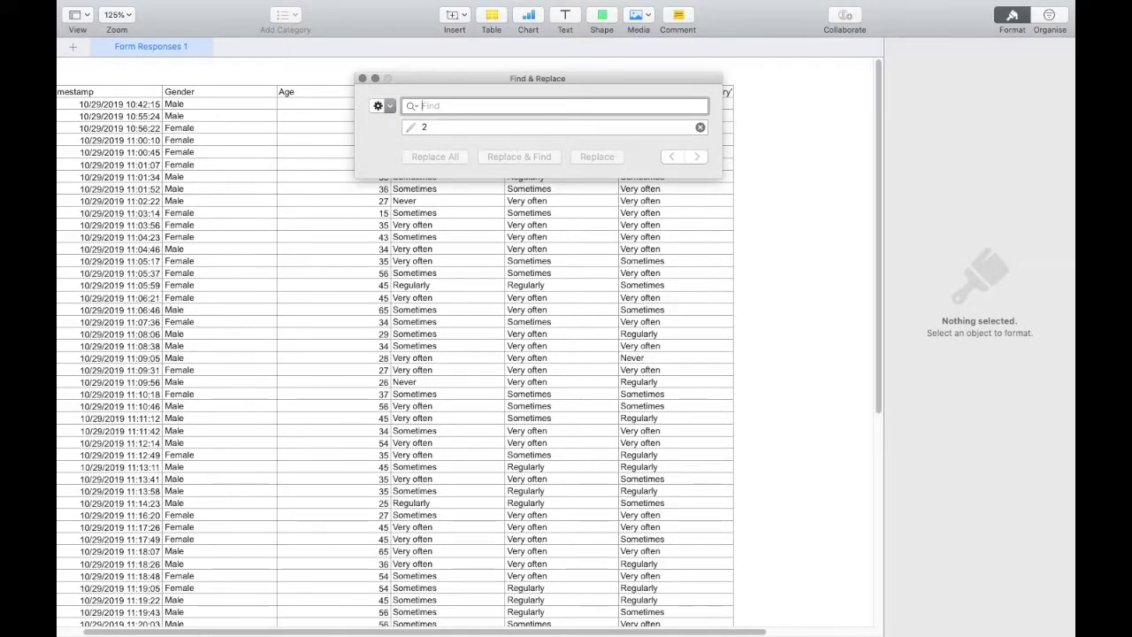
pyautogui.click(430, 127)
pyautogui.press('BackSpace')
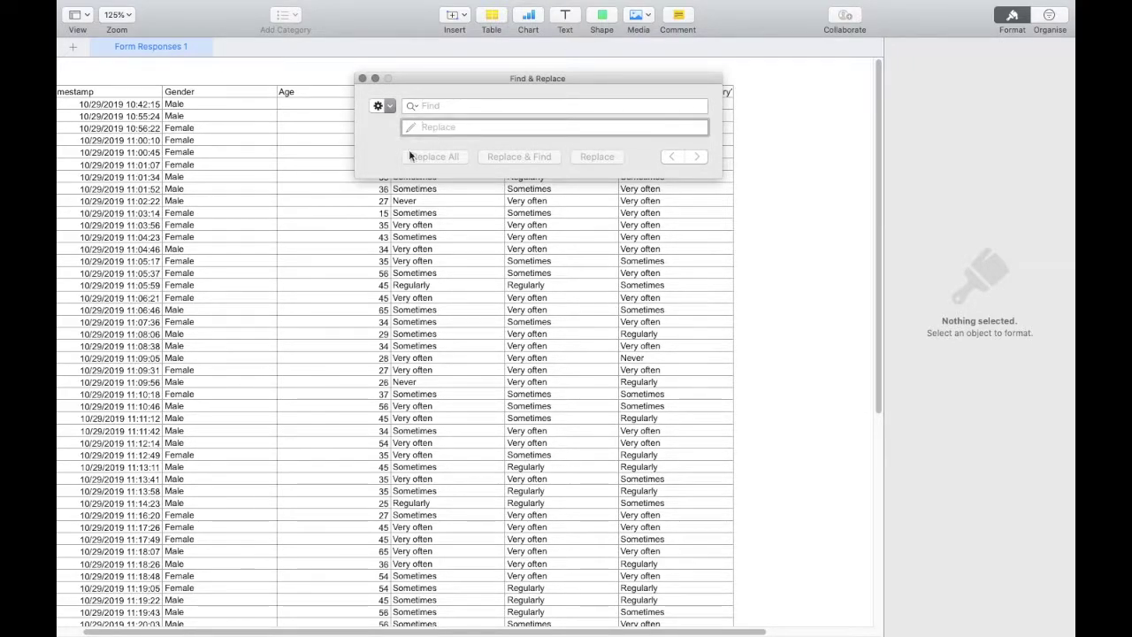
pyautogui.click(339, 201)
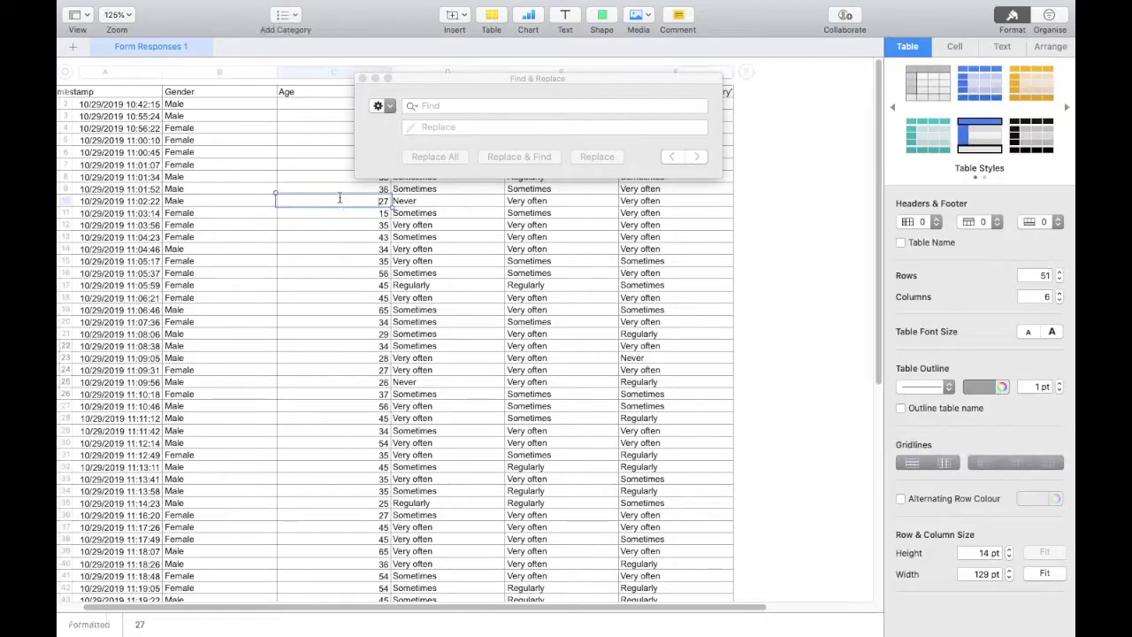
# Step: Replace all Male entries with 2 and check the table
pyautogui.click(451, 107)
pyautogui.write('Male')
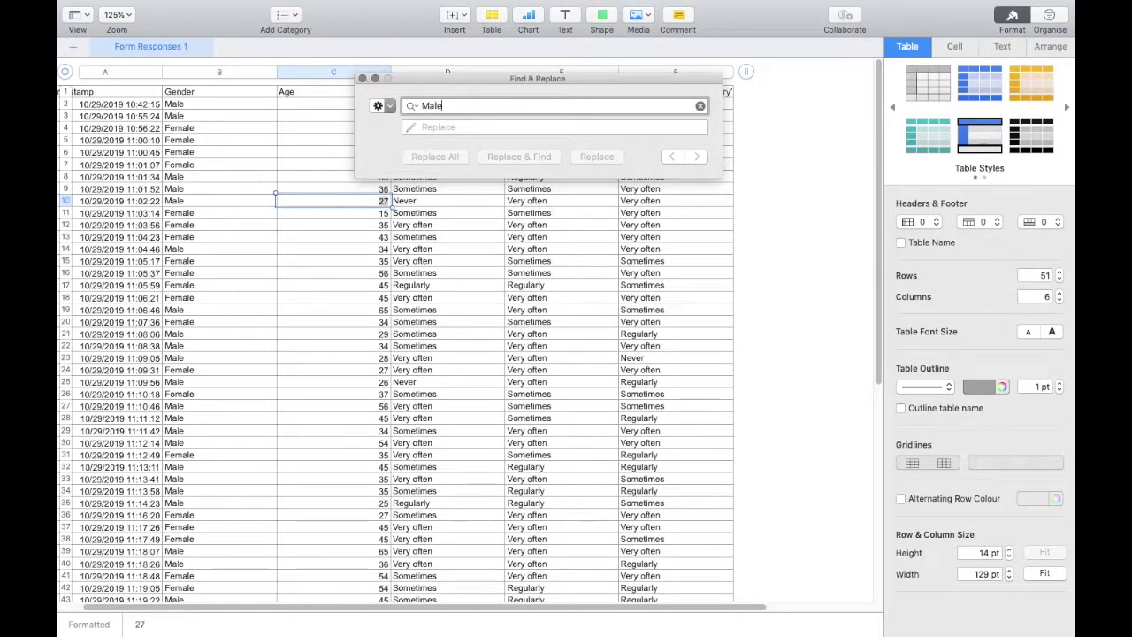
pyautogui.click(443, 128)
pyautogui.write('2')
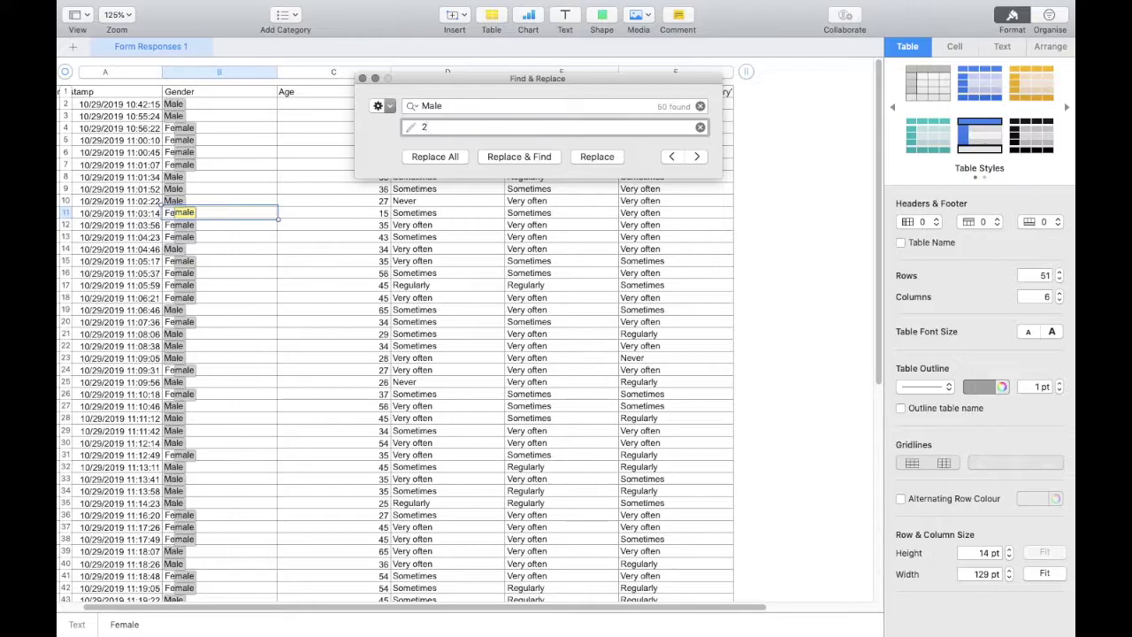
pyautogui.click(446, 157)
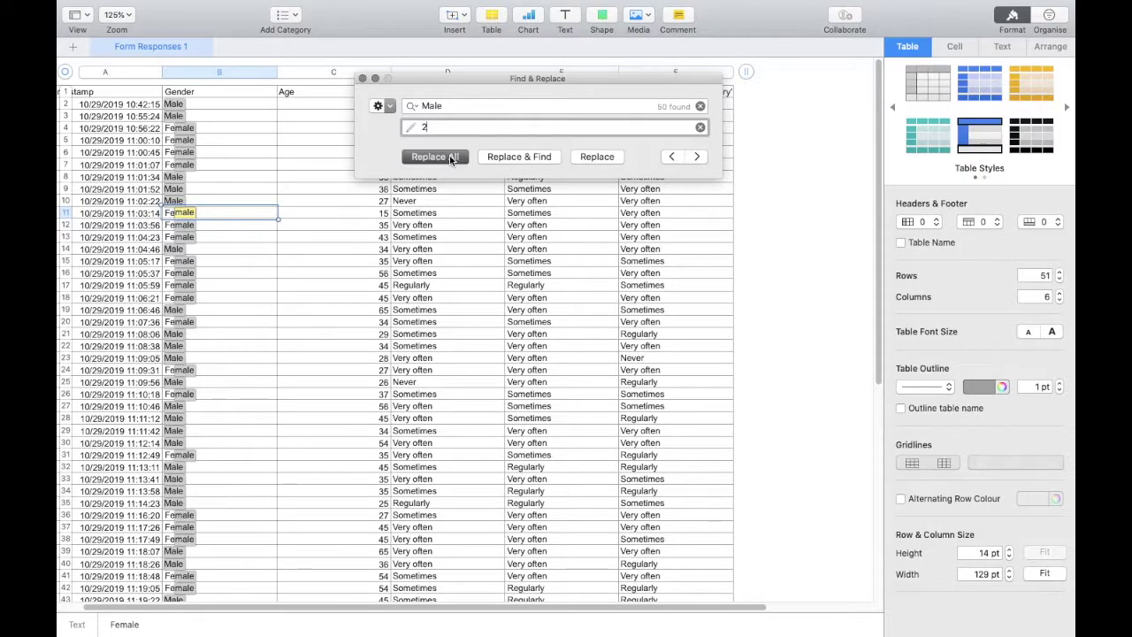
pyautogui.scroll(-5, 226, 182)
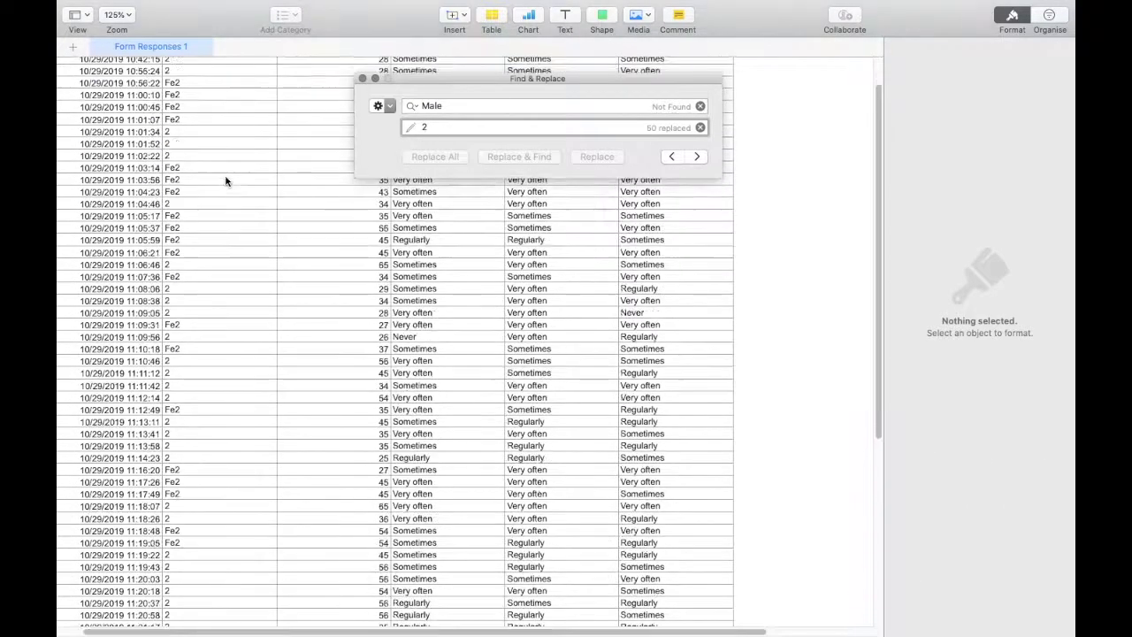
pyautogui.scroll(5, 226, 182)
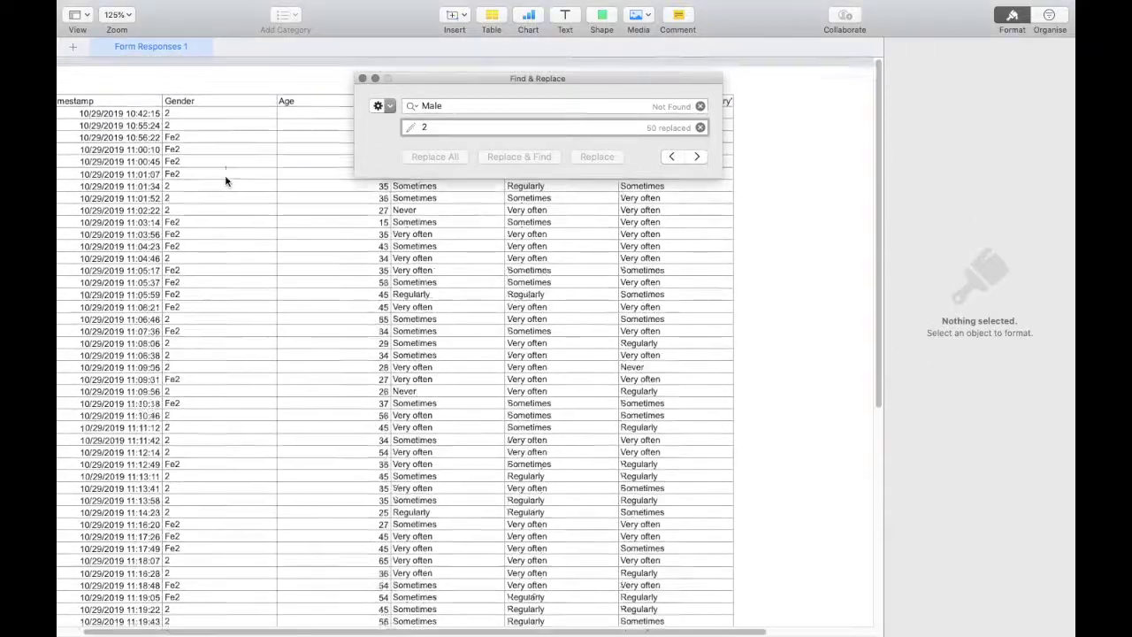
pyautogui.click(182, 165)
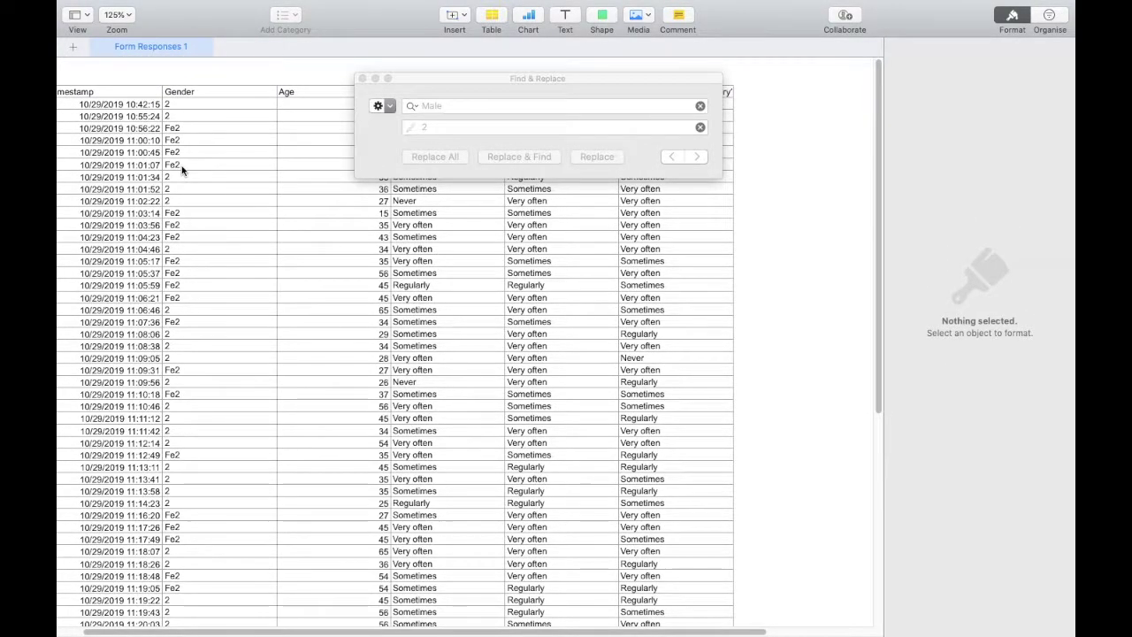
# Step: Replace all 20 Fe2 entries with 1
pyautogui.click(477, 107)
pyautogui.write('Mal')
pyautogui.press('BackSpace')
pyautogui.press('BackSpace')
pyautogui.press('BackSpace')
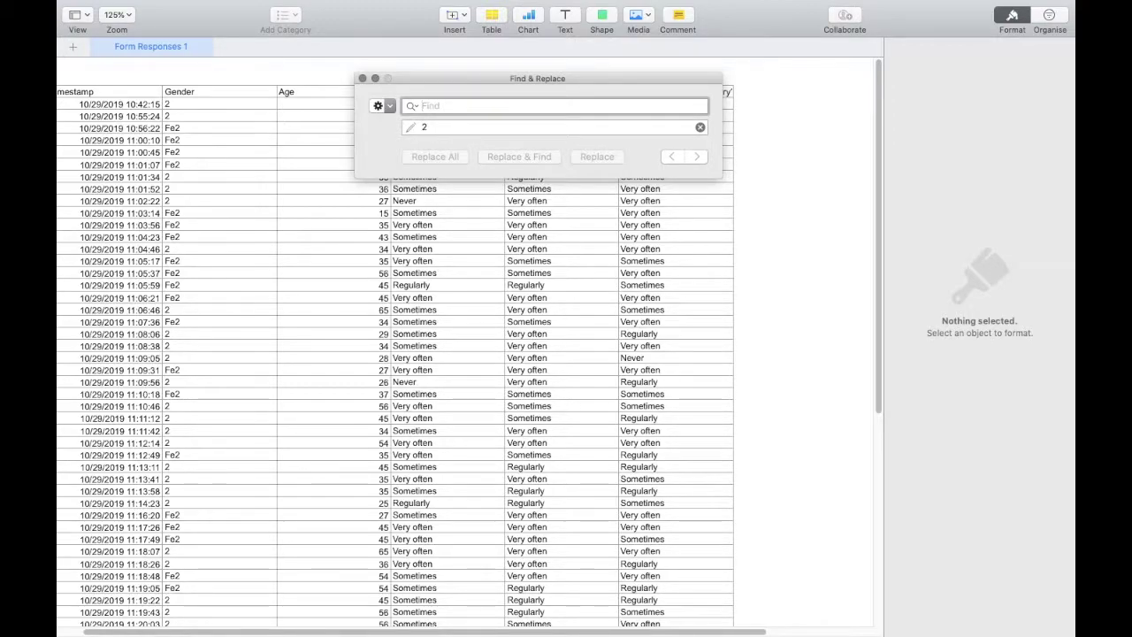
pyautogui.write('Fe2')
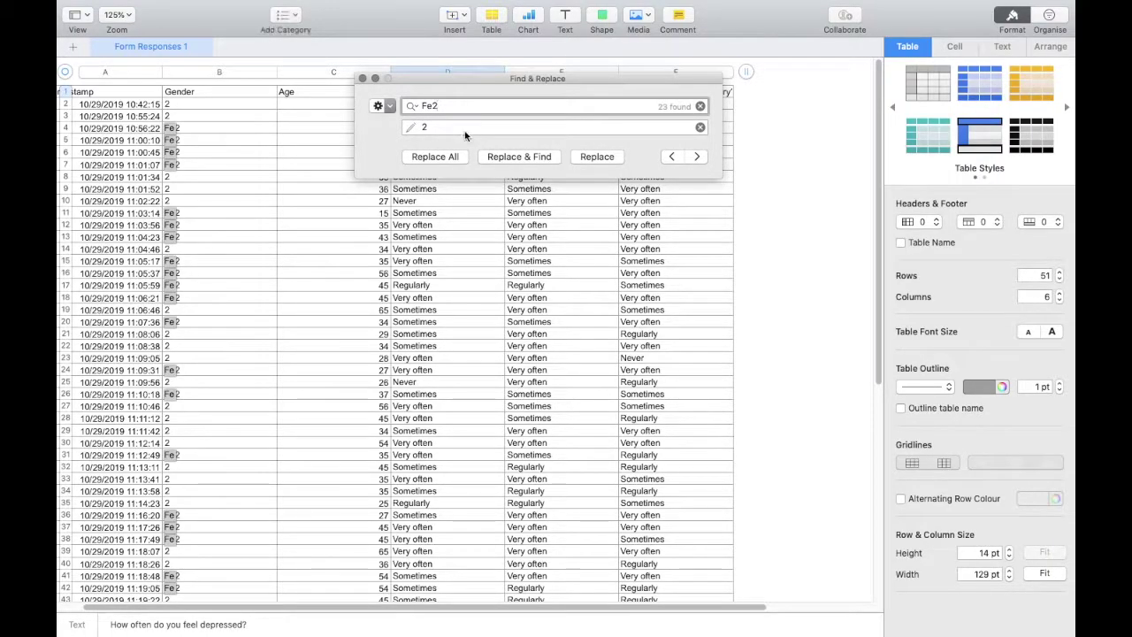
pyautogui.press('Tab')
pyautogui.press('BackSpace')
pyautogui.write('1')
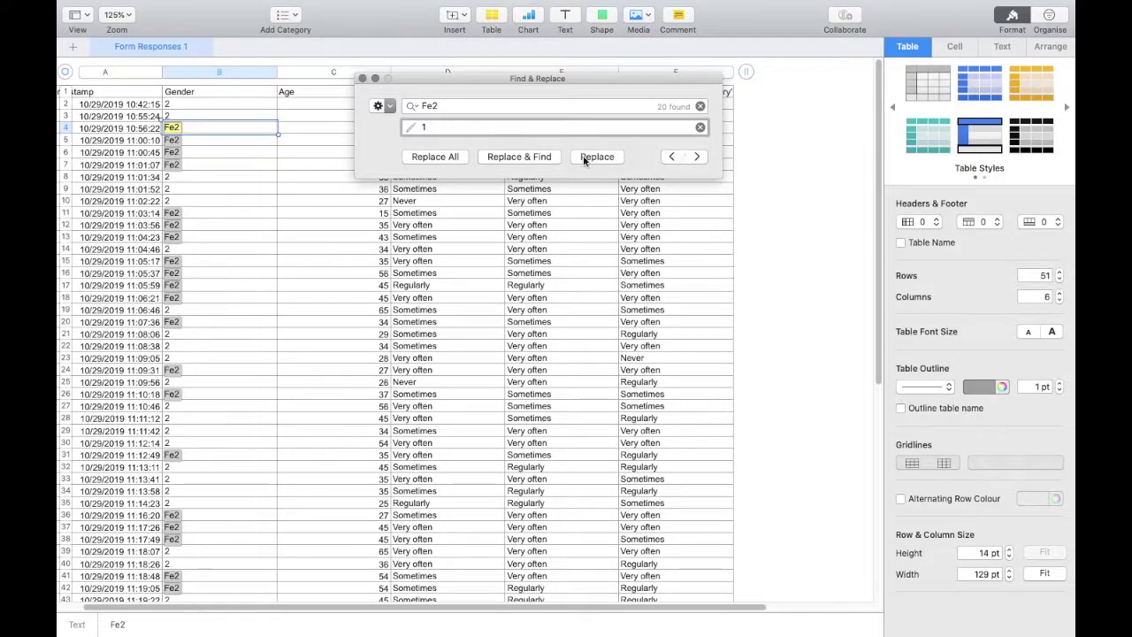
pyautogui.click(418, 157)
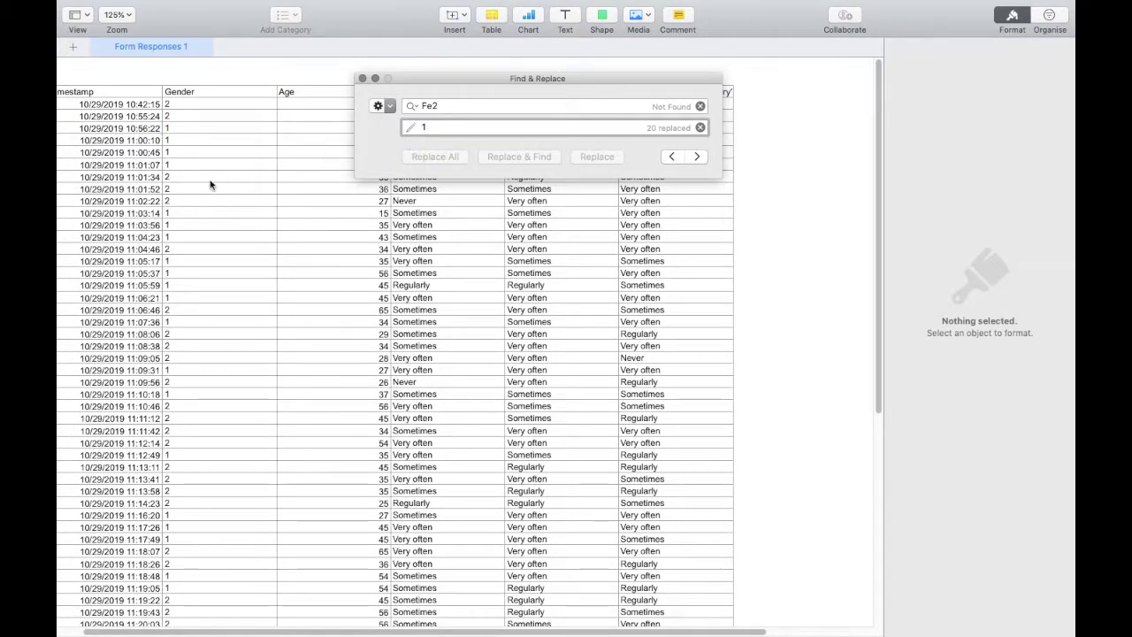
pyautogui.scroll(-5, 141, 203)
pyautogui.scroll(5, 146, 202)
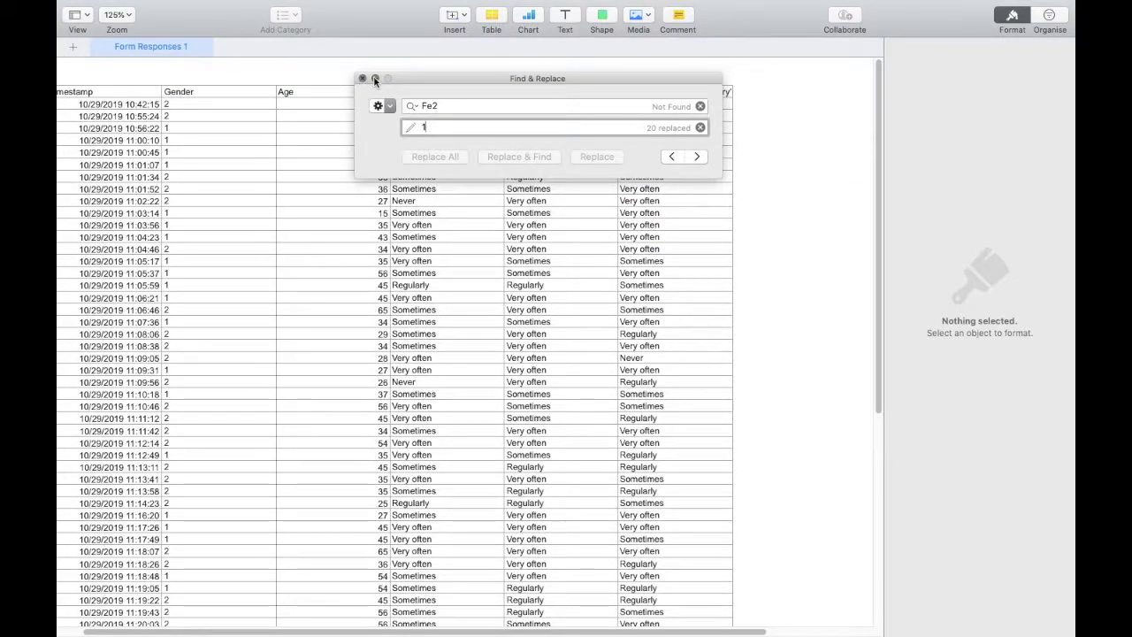
# Step: Close Find & Replace and check the numeric Gender column
pyautogui.click(362, 78)
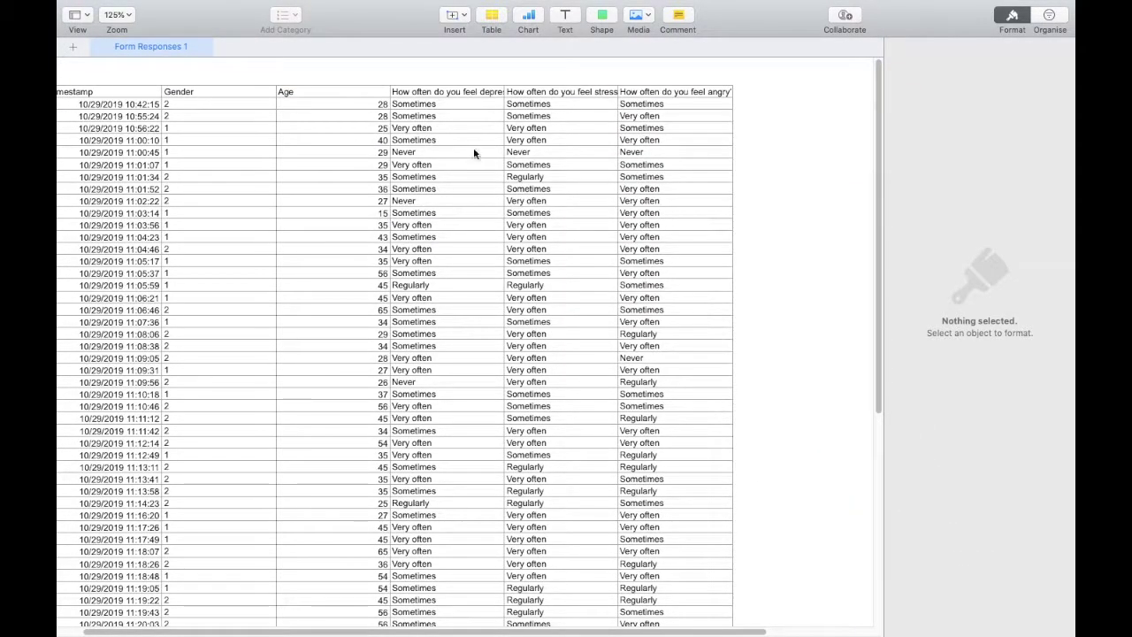
pyautogui.scroll(5, 473, 153)
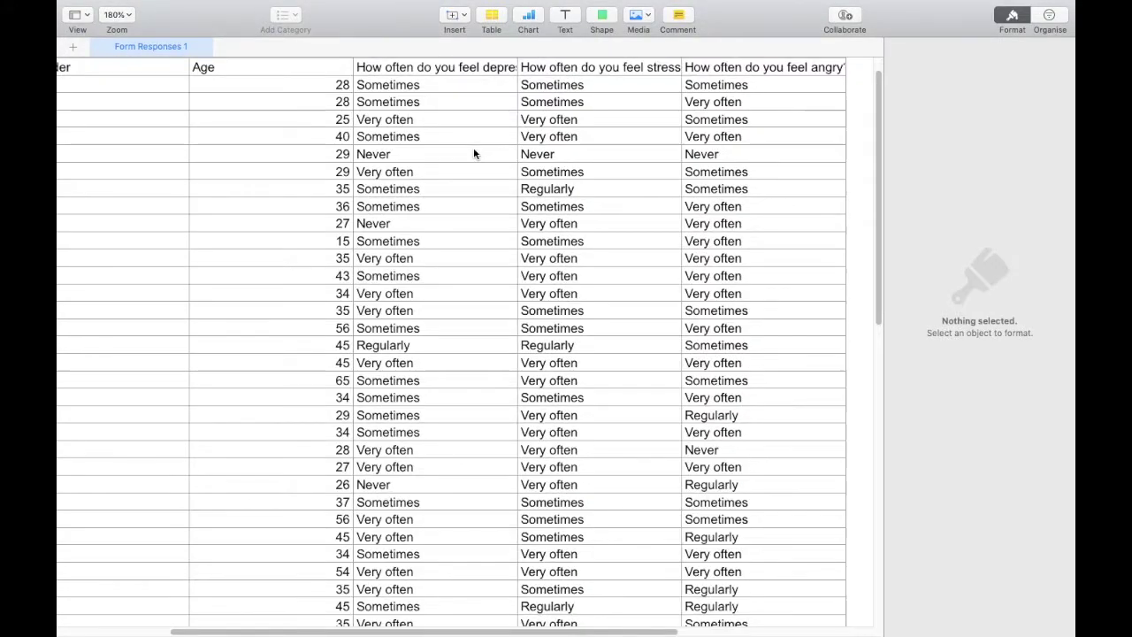
pyautogui.scroll(-3, 412, 167)
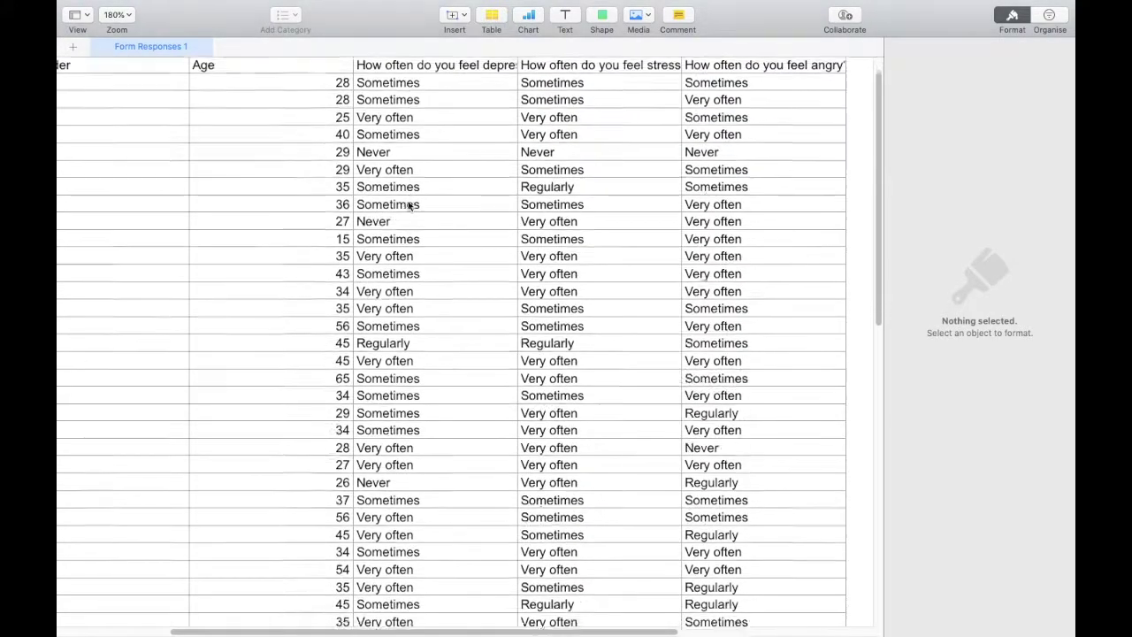
pyautogui.scroll(-2, 403, 263)
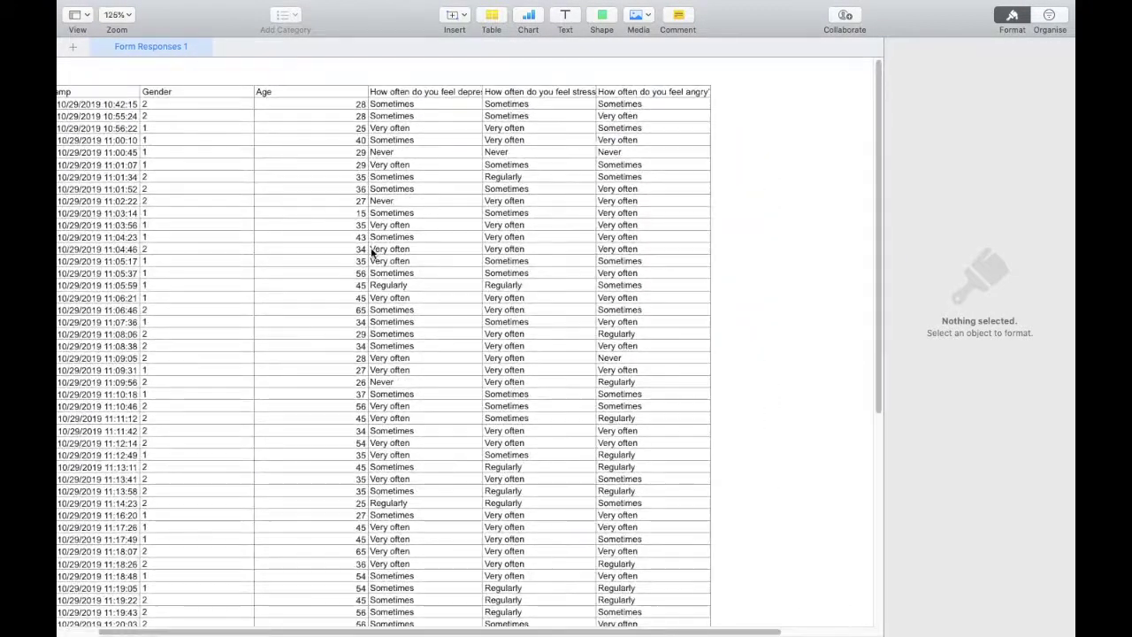
pyautogui.click(405, 250)
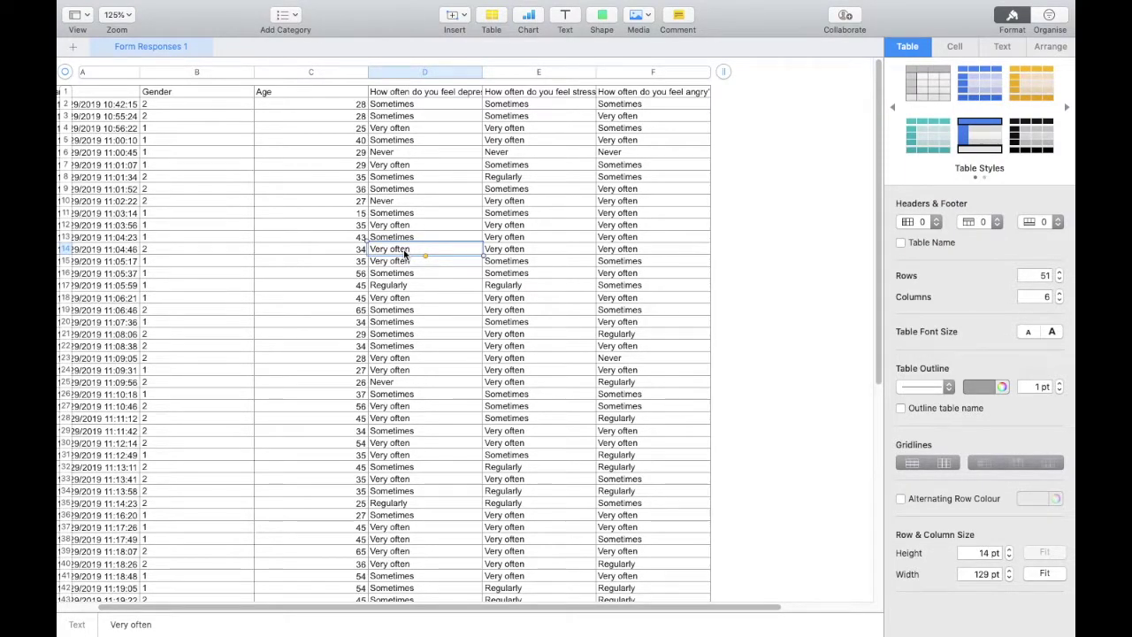
# Step: Replace every Never answer with 1 using Find & Replace
pyautogui.press('super+f')
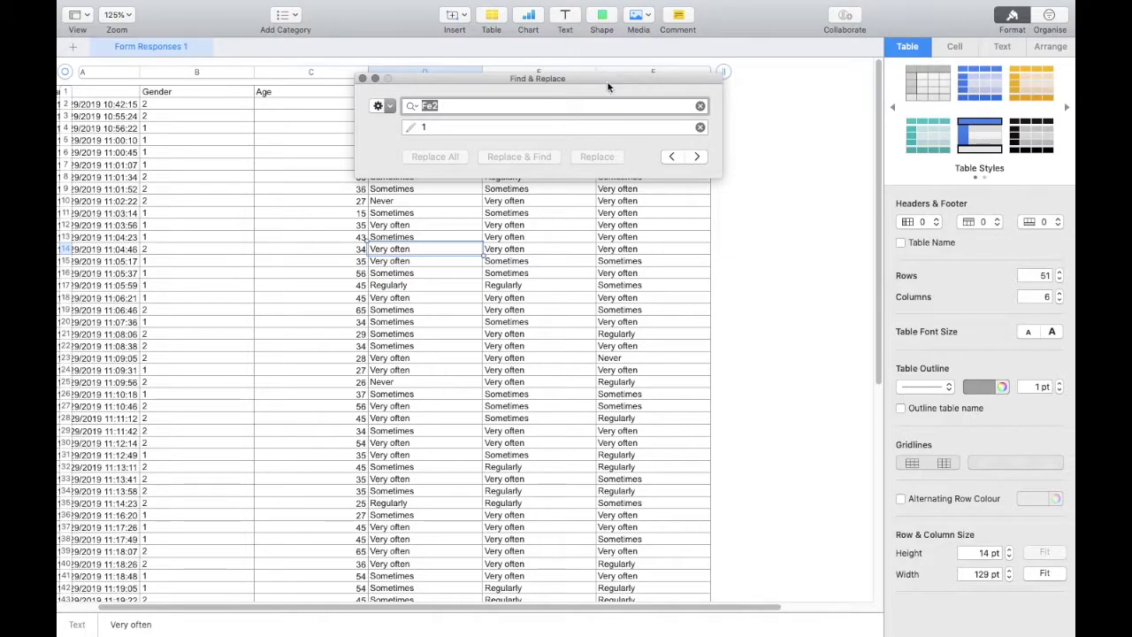
pyautogui.moveTo(607, 78); pyautogui.dragTo(625, 177)
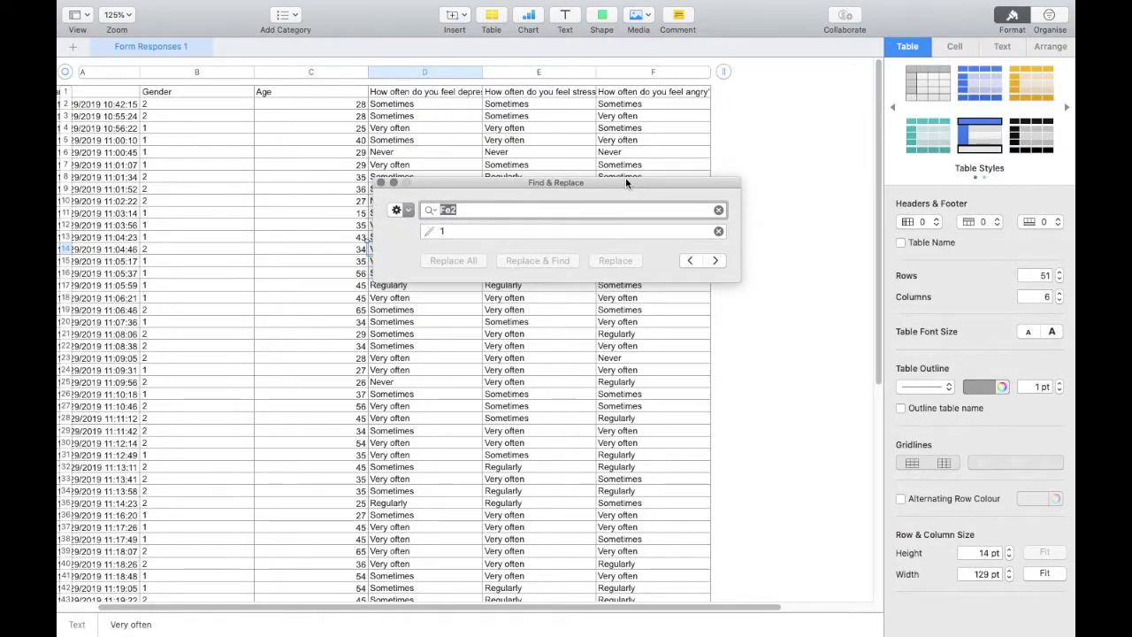
pyautogui.press('BackSpace')
pyautogui.write('Never')
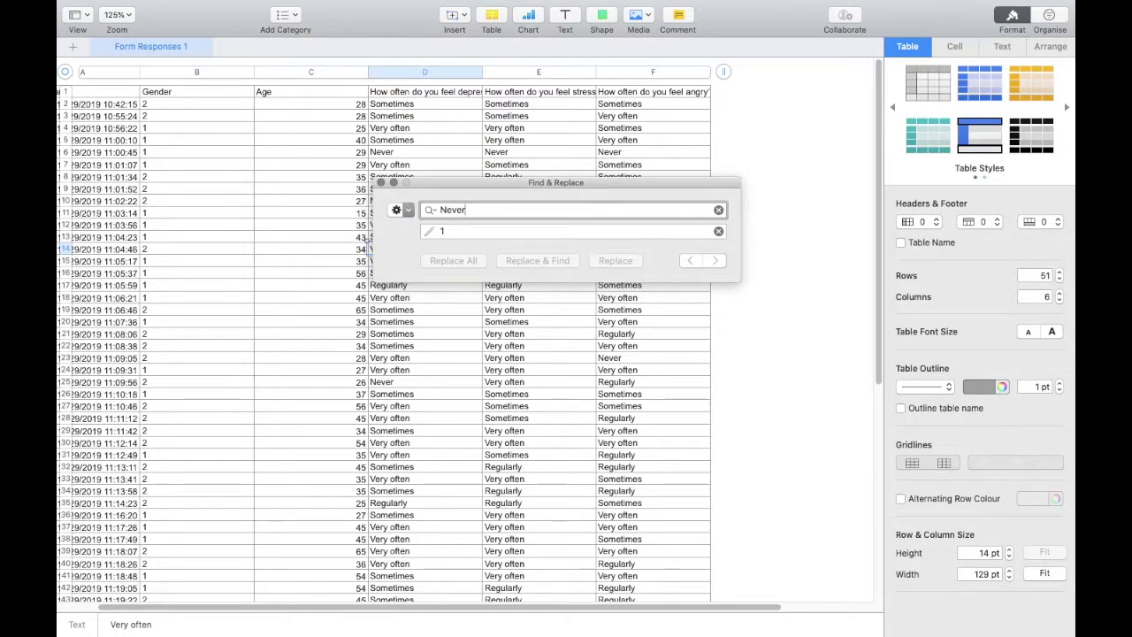
pyautogui.click(529, 232)
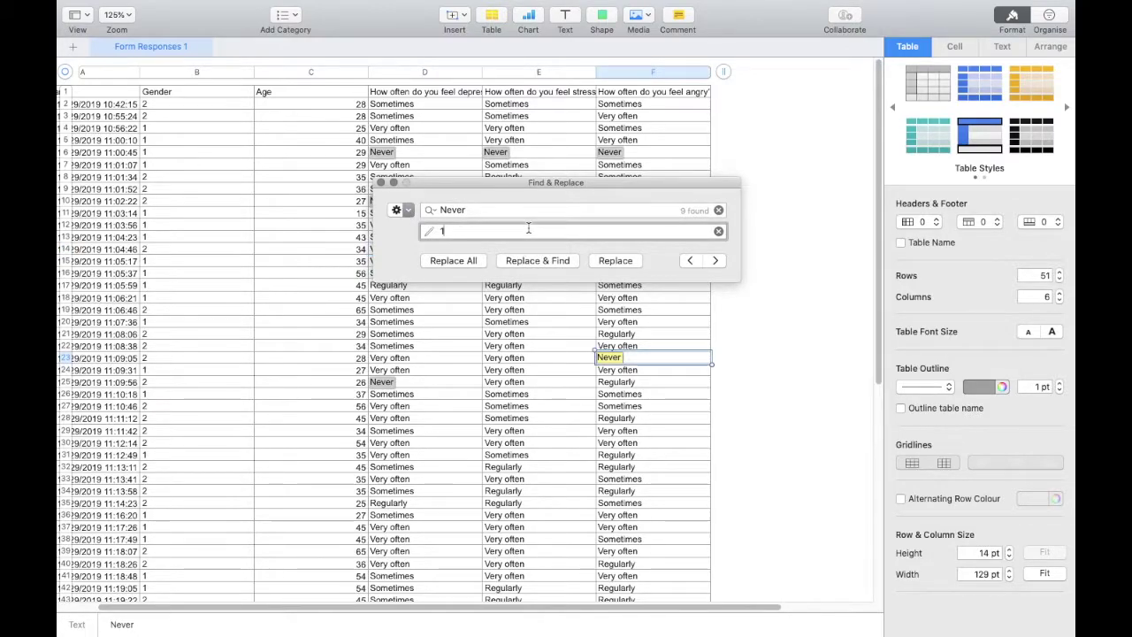
pyautogui.write('1')
pyautogui.click(476, 260)
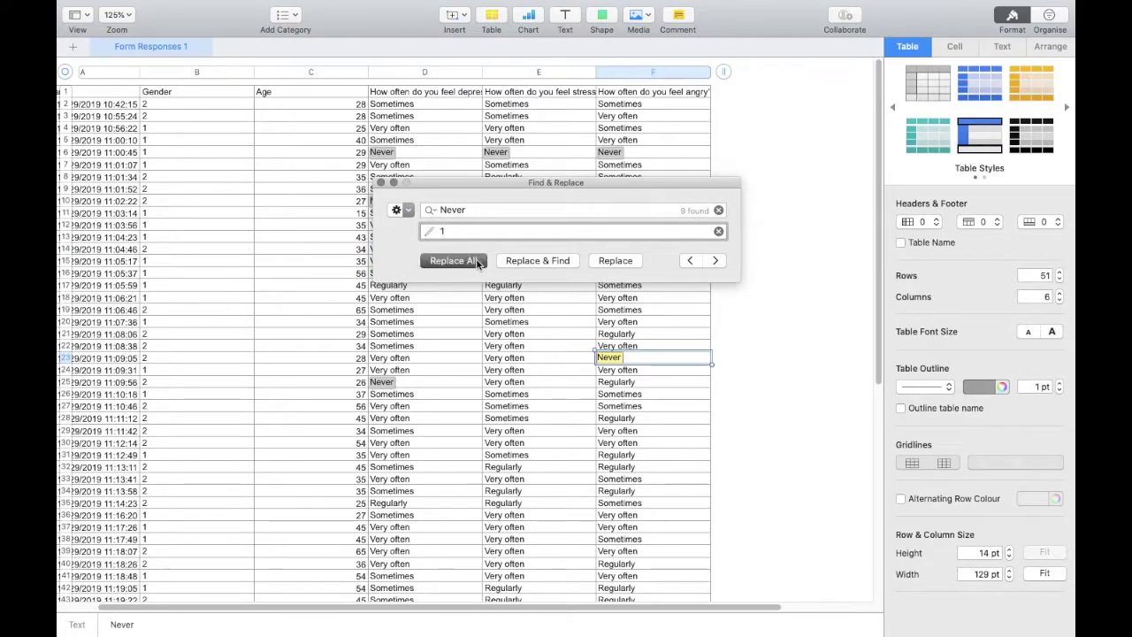
# Step: Set up a search for Sometimes with replacement value 2
pyautogui.click(482, 210)
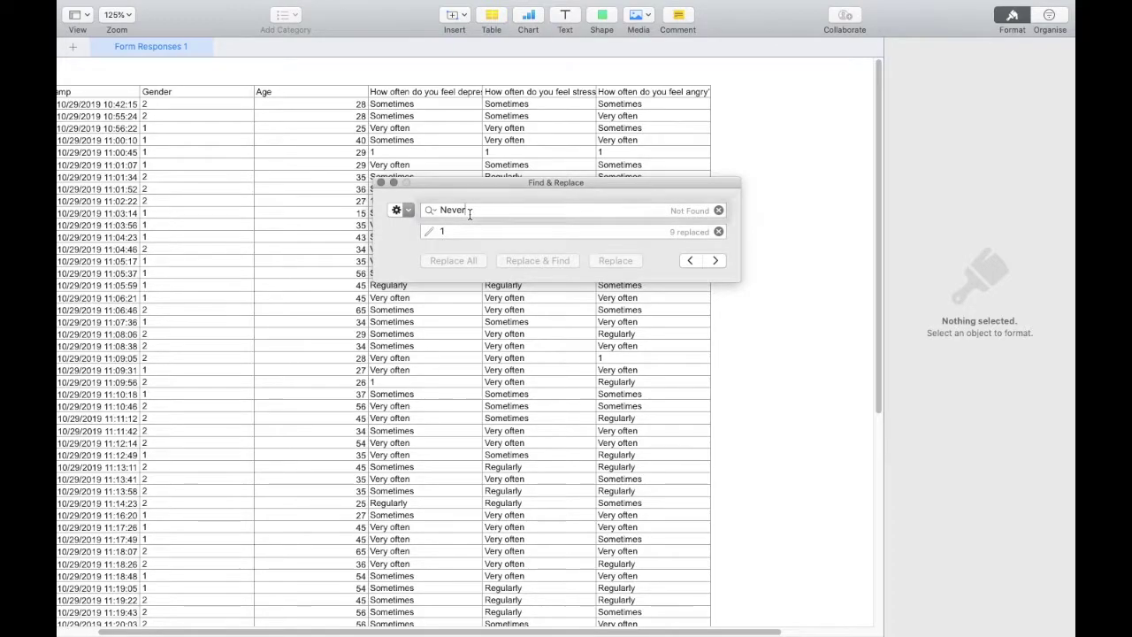
pyautogui.press('BackSpace')
pyautogui.press('BackSpace')
pyautogui.press('BackSpace')
pyautogui.press('BackSpace')
pyautogui.press('BackSpace')
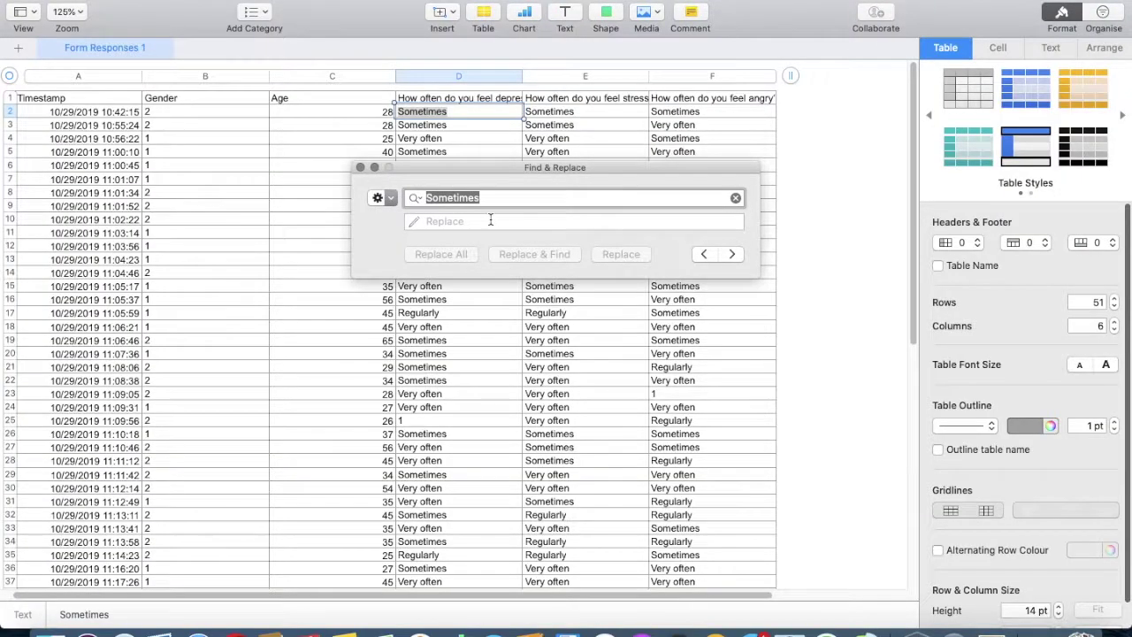
pyautogui.click(490, 220)
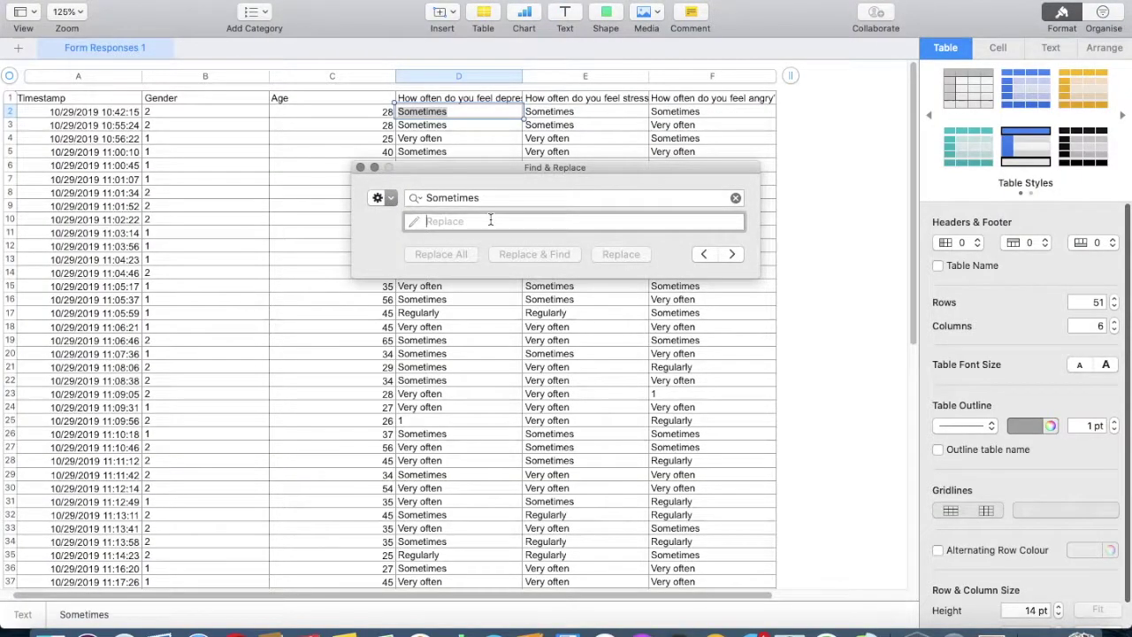
pyautogui.click(502, 199)
pyautogui.press('super+a')
pyautogui.press('BackSpace')
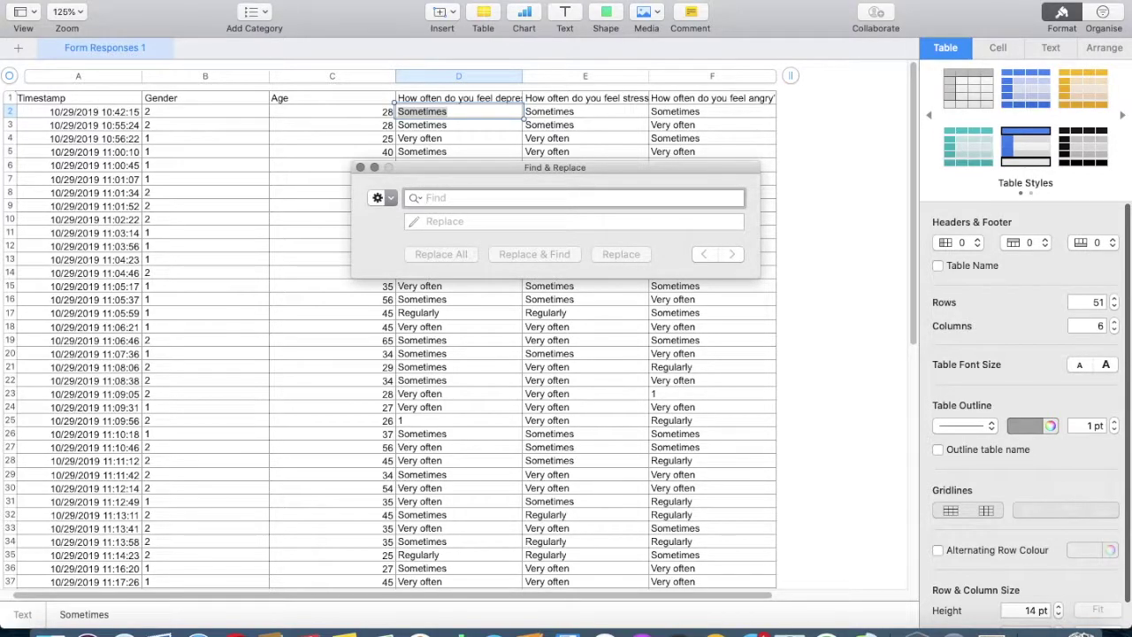
pyautogui.write('Some')
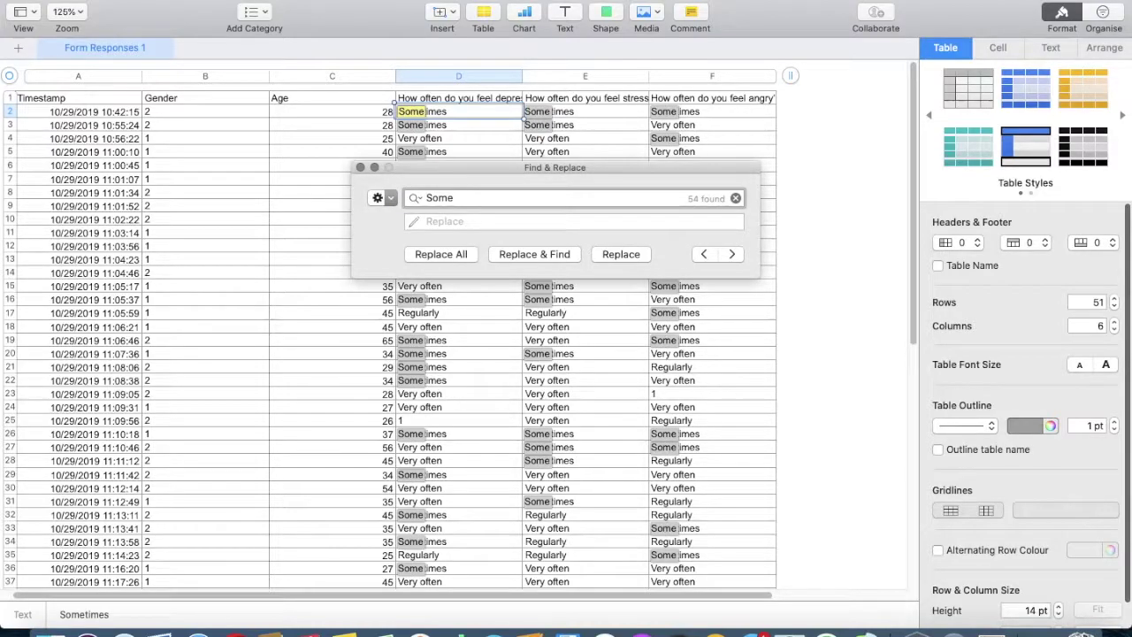
pyautogui.write('times')
pyautogui.click(486, 221)
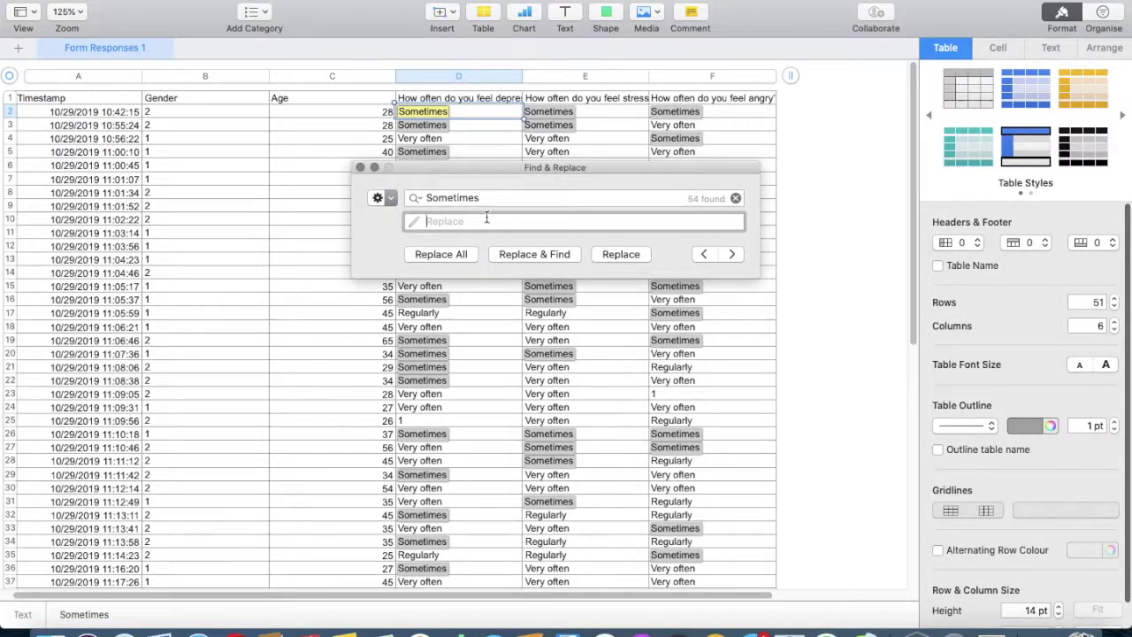
pyautogui.write('2')
# Step: Replace all Sometimes answers with 2, then all Very often answers with 3
pyautogui.click(461, 252)
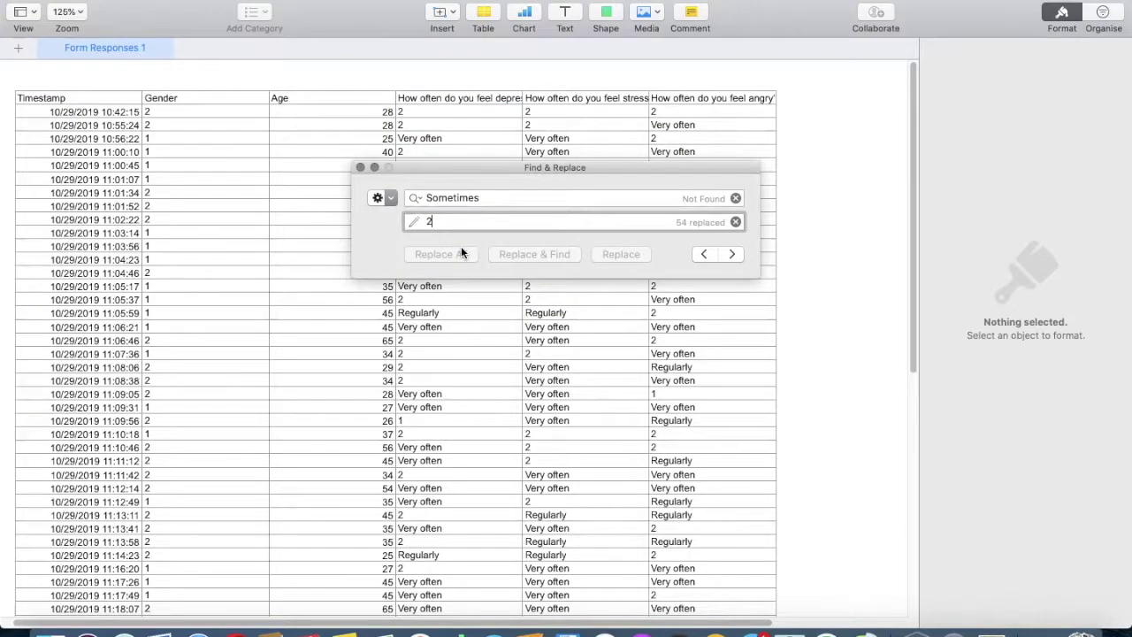
pyautogui.click(498, 197)
pyautogui.press('BackSpace')
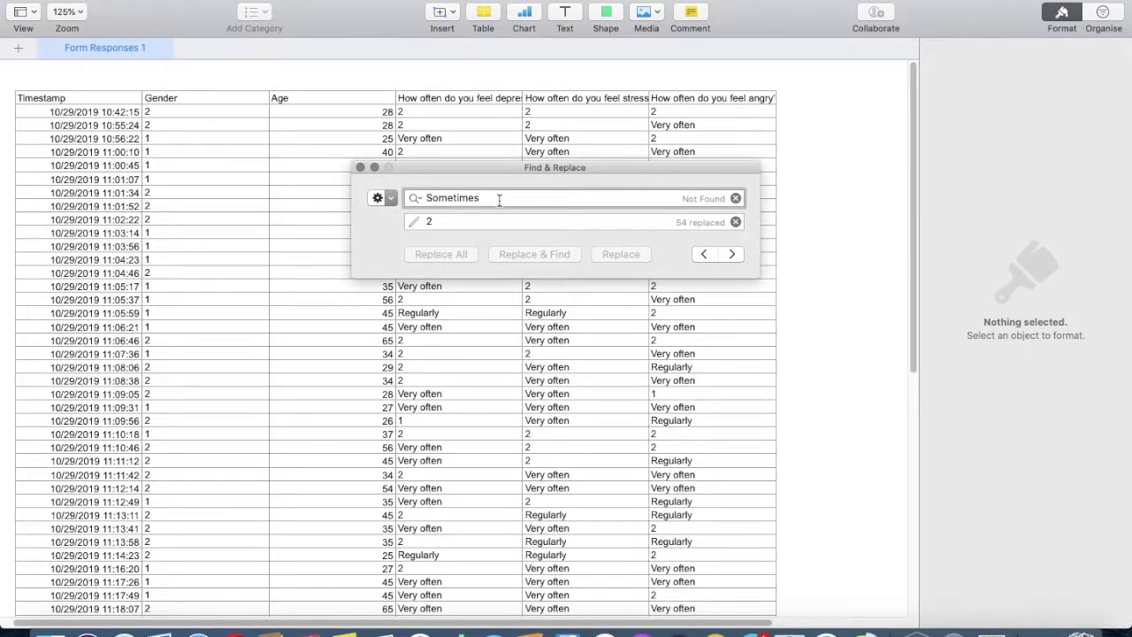
pyautogui.press('BackSpace')
pyautogui.press('BackSpace')
pyautogui.press('BackSpace')
pyautogui.press('BackSpace')
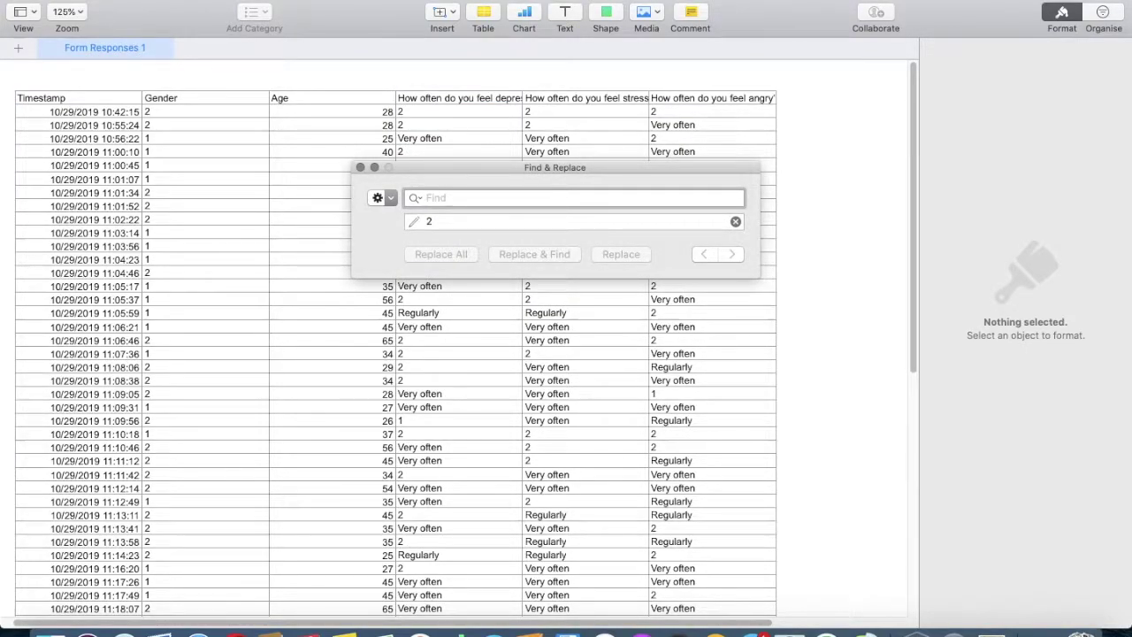
pyautogui.write('Very often')
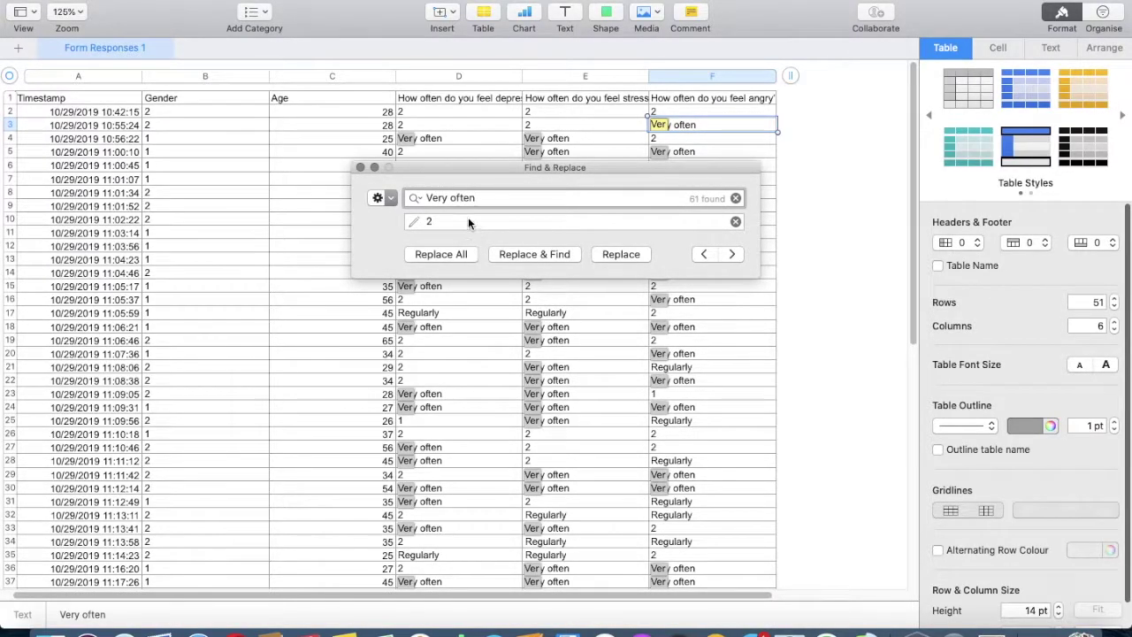
pyautogui.press('Tab')
pyautogui.press('BackSpace')
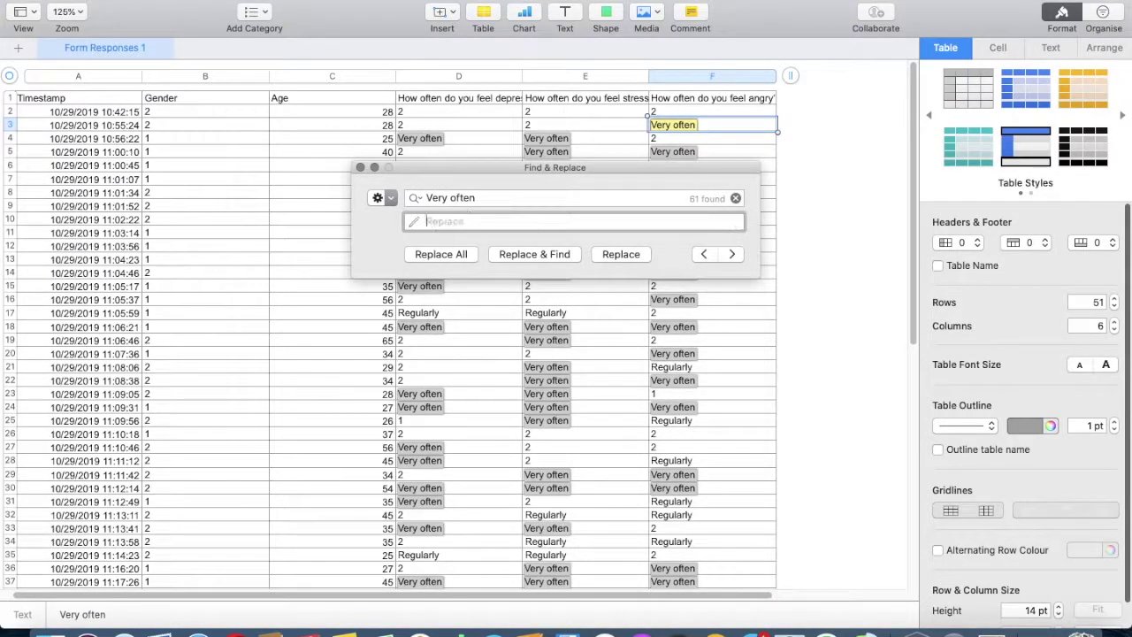
pyautogui.write('3')
pyautogui.click(453, 255)
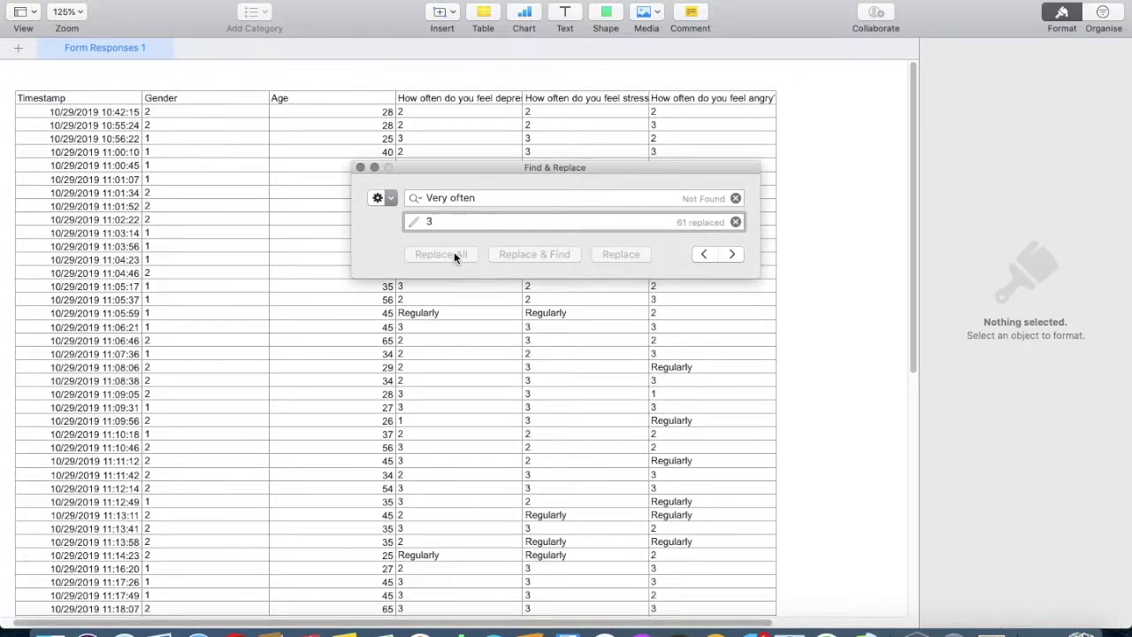
# Step: Replace every Regularly answer with 4 and close Find & Replace
pyautogui.click(495, 196)
pyautogui.press('super+a')
pyautogui.press('BackSpace')
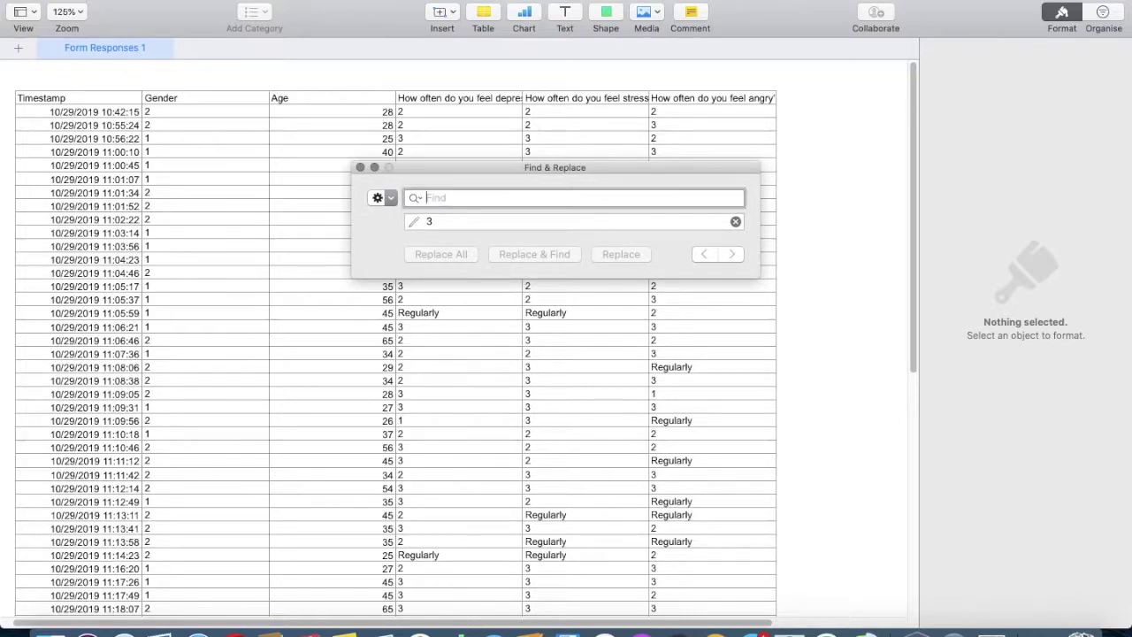
pyautogui.write('Regular')
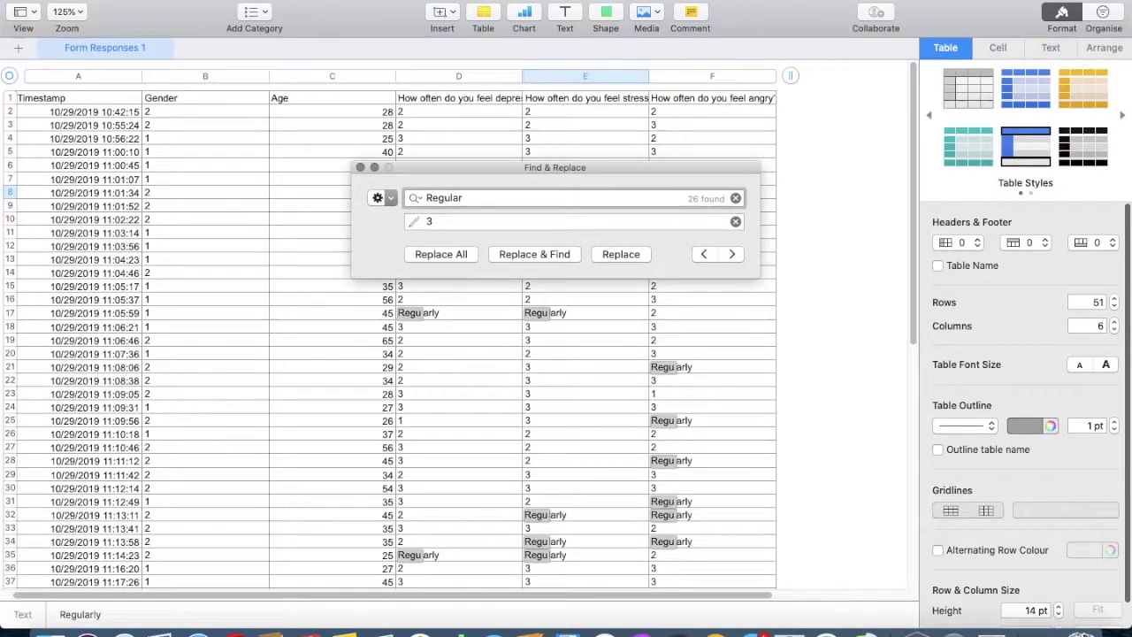
pyautogui.write('ly')
pyautogui.click(472, 219)
pyautogui.press('BackSpace')
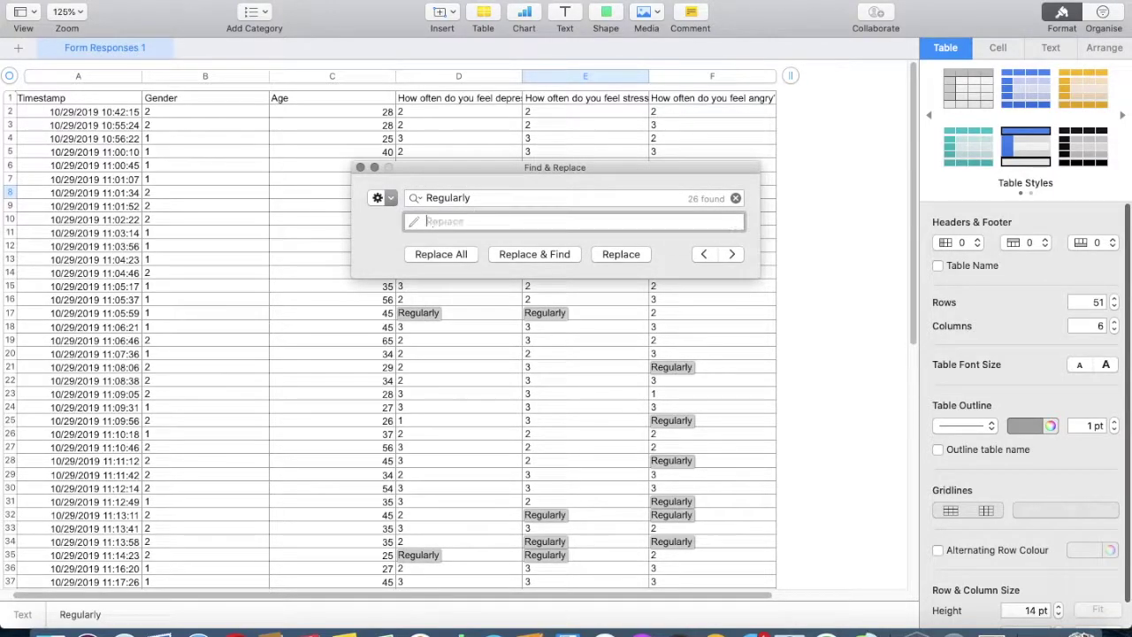
pyautogui.write('4')
pyautogui.click(468, 253)
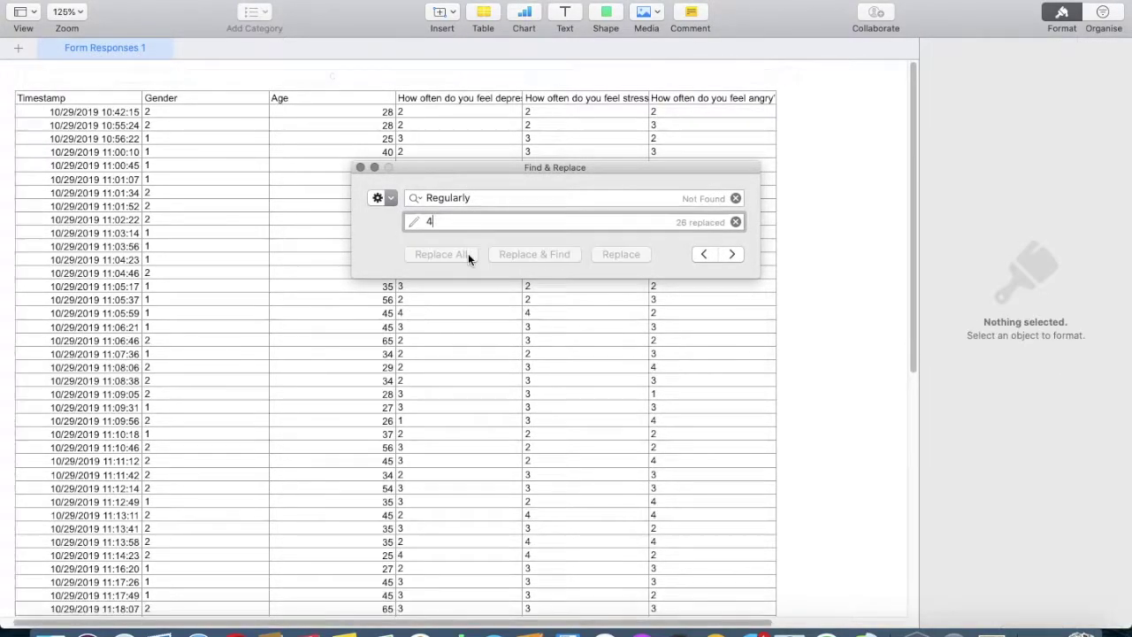
pyautogui.click(360, 168)
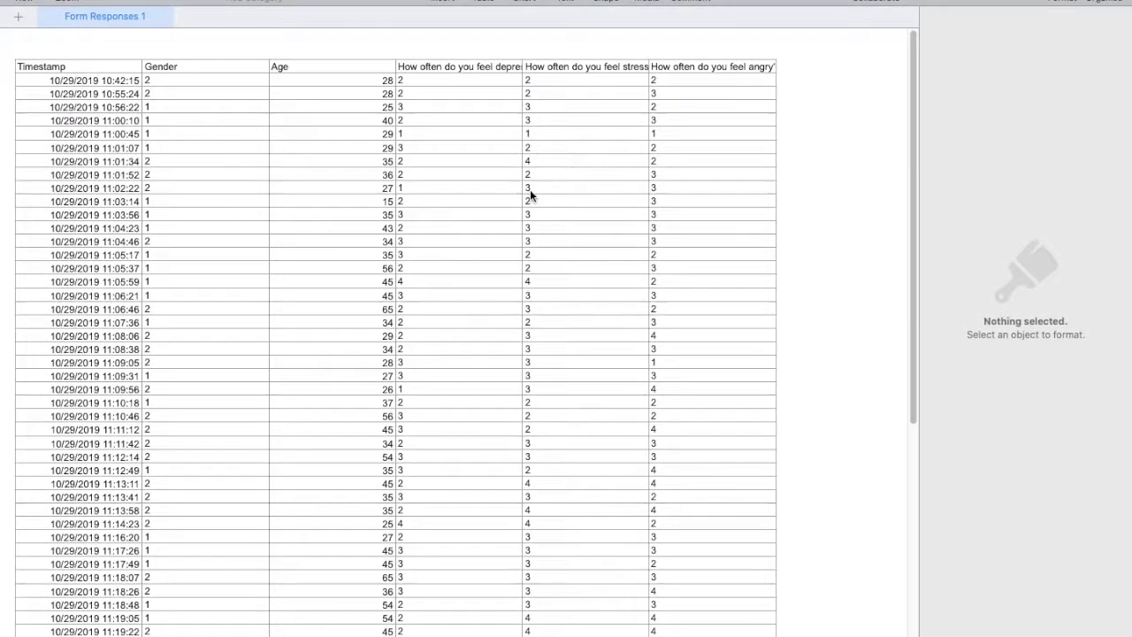
pyautogui.scroll(-10, 530, 189)
# Step: Scroll back up through the recoded responses table to check the codes
pyautogui.scroll(10, 529, 189)
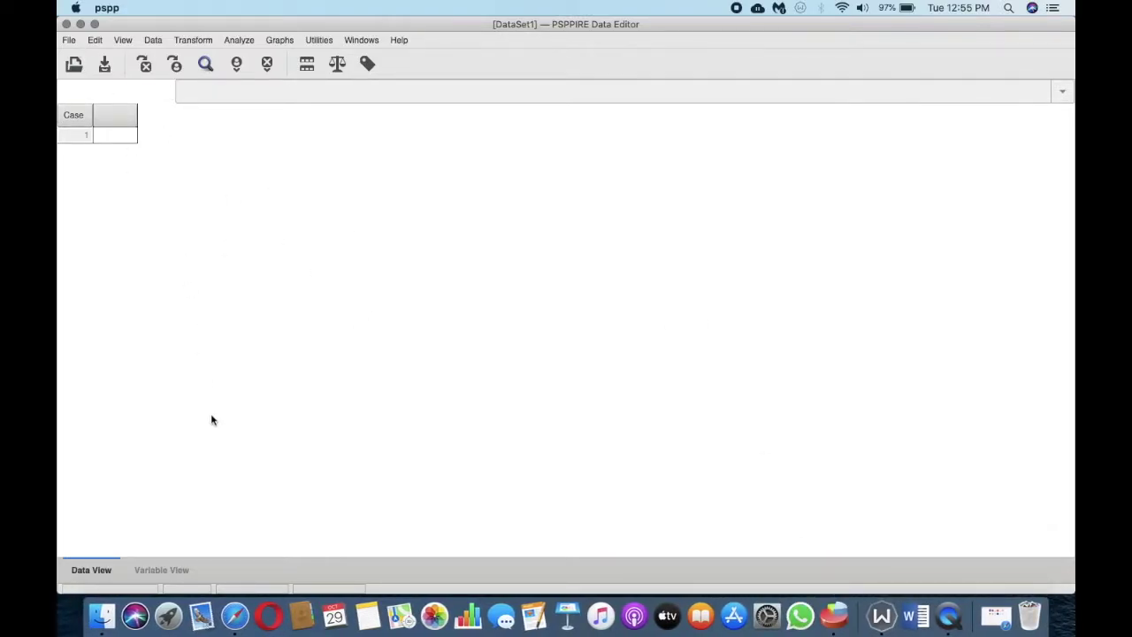
# Step: Look over PSPP's Variable View, Data View and Analyze menu before importing
pyautogui.click(161, 567)
pyautogui.click(111, 569)
pyautogui.click(241, 40)
pyautogui.moveTo(262, 78)
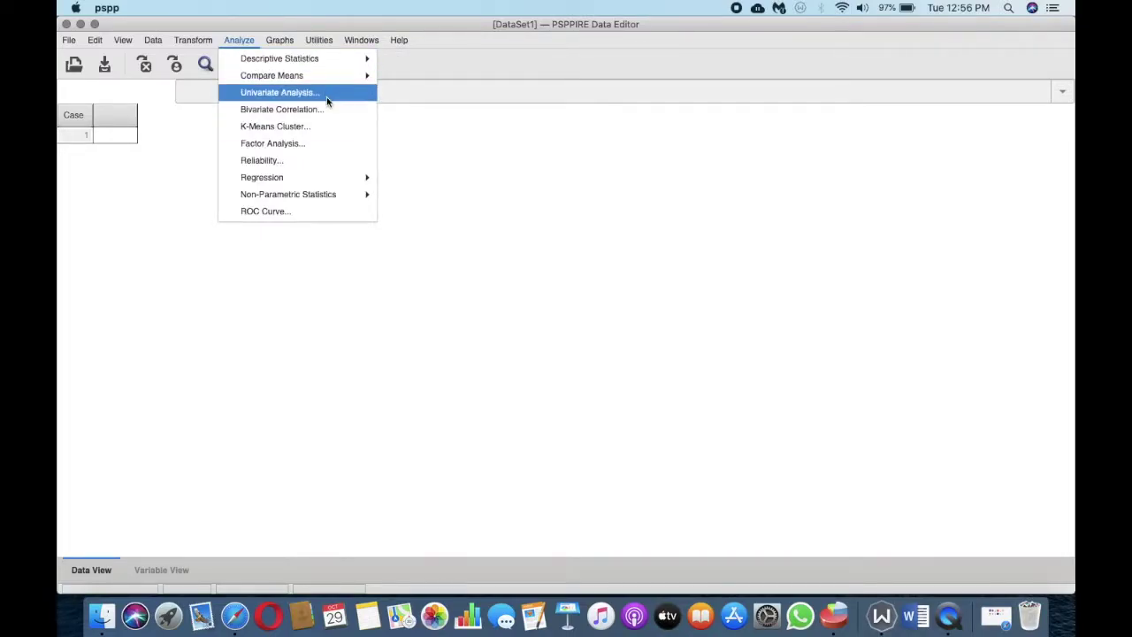
pyautogui.moveTo(328, 180)
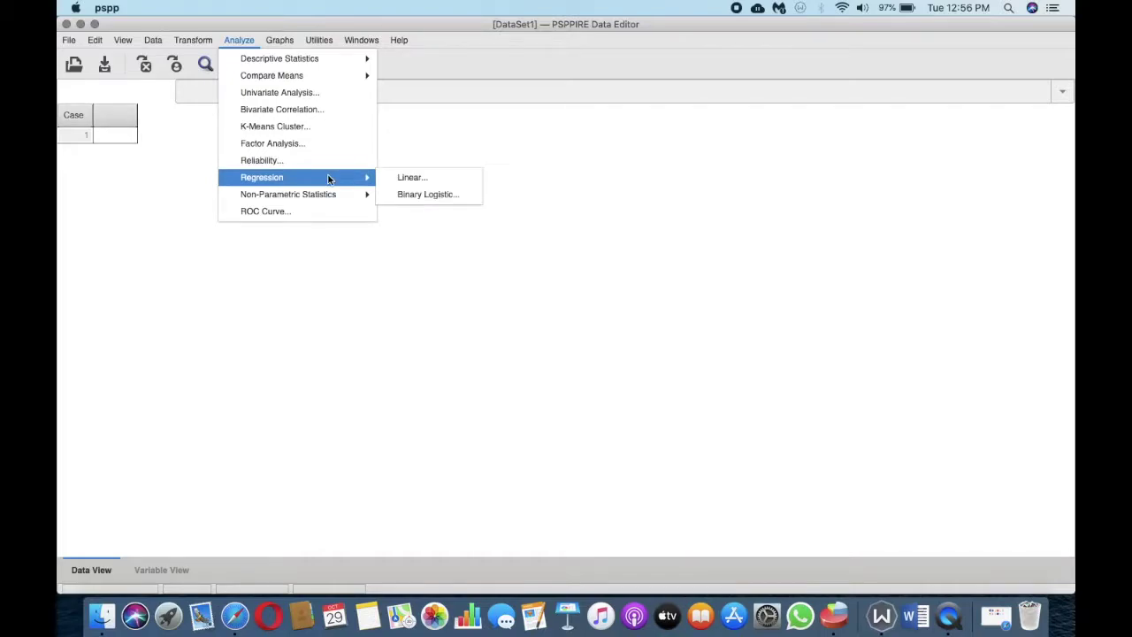
pyautogui.click(533, 116)
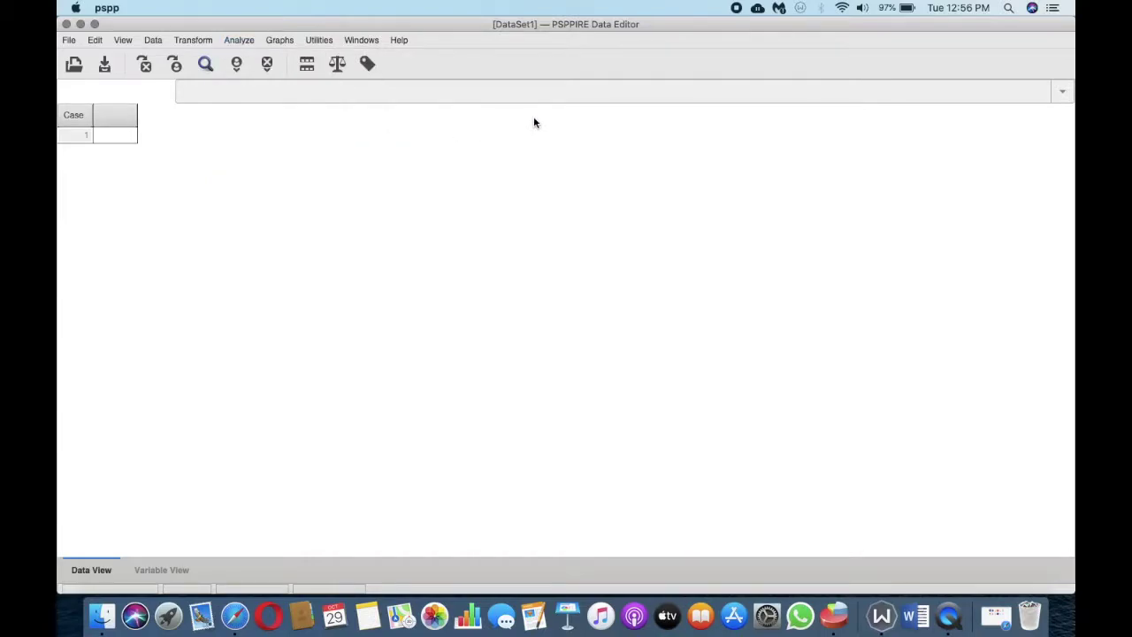
# Step: Import Mental Health csv.csv from the Home folder, accepting the import assistant's defaults
pyautogui.click(70, 40)
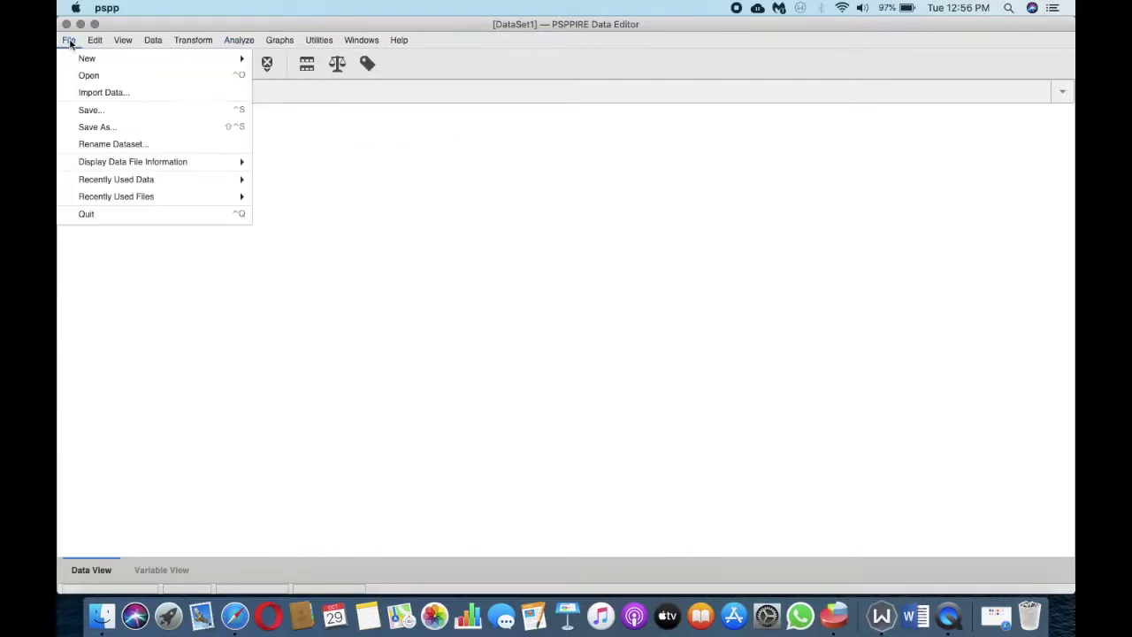
pyautogui.click(117, 95)
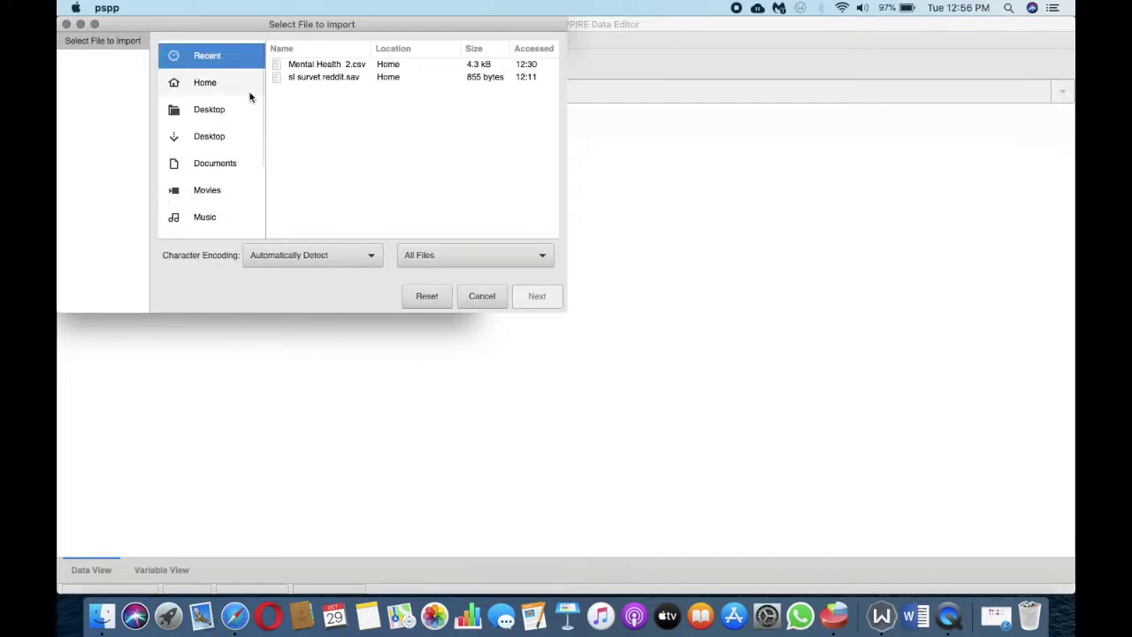
pyautogui.click(223, 86)
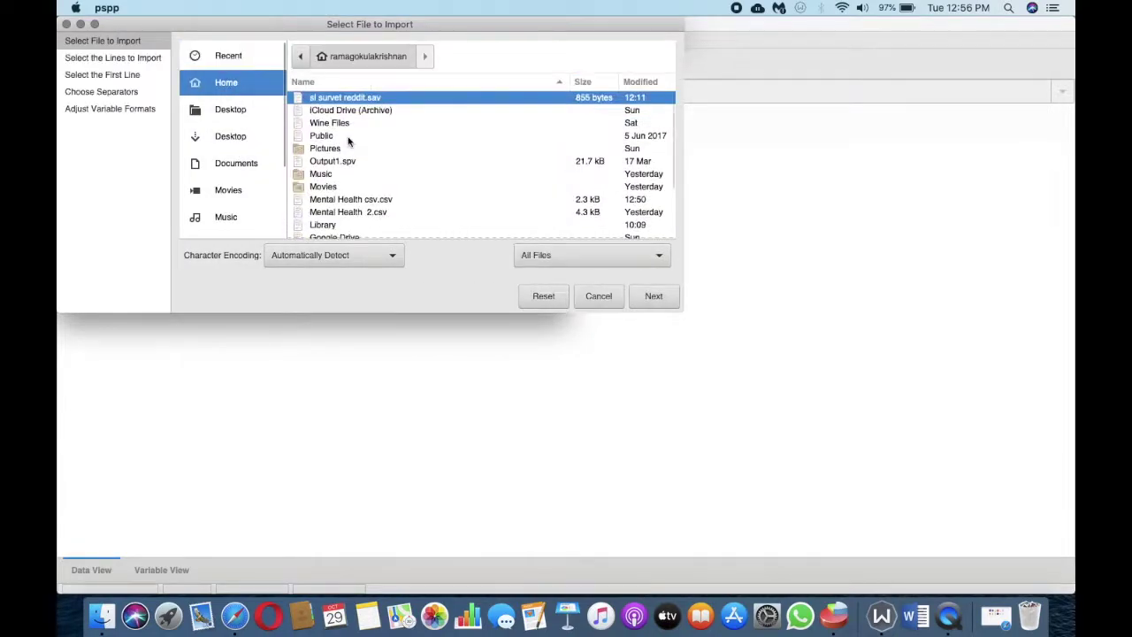
pyautogui.click(351, 200)
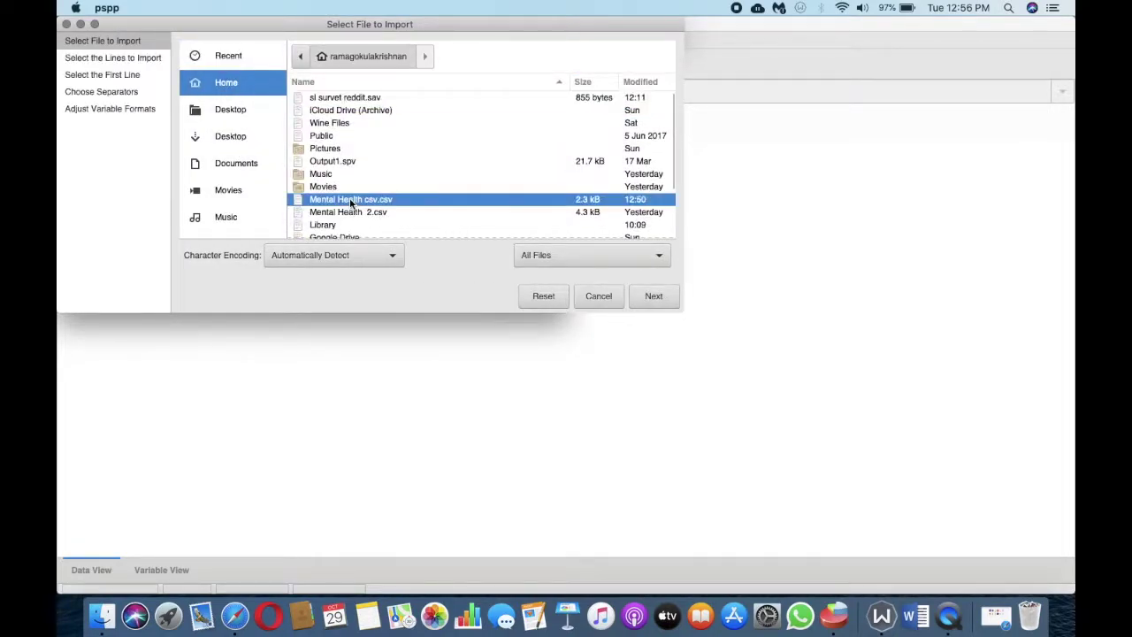
pyautogui.click(654, 296)
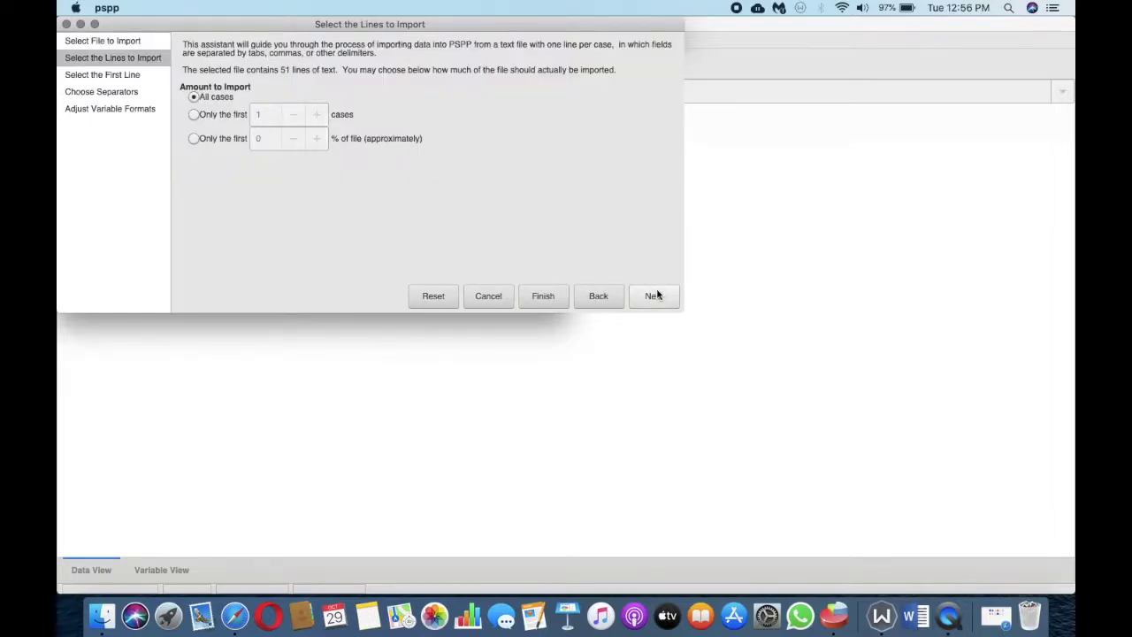
pyautogui.click(654, 295)
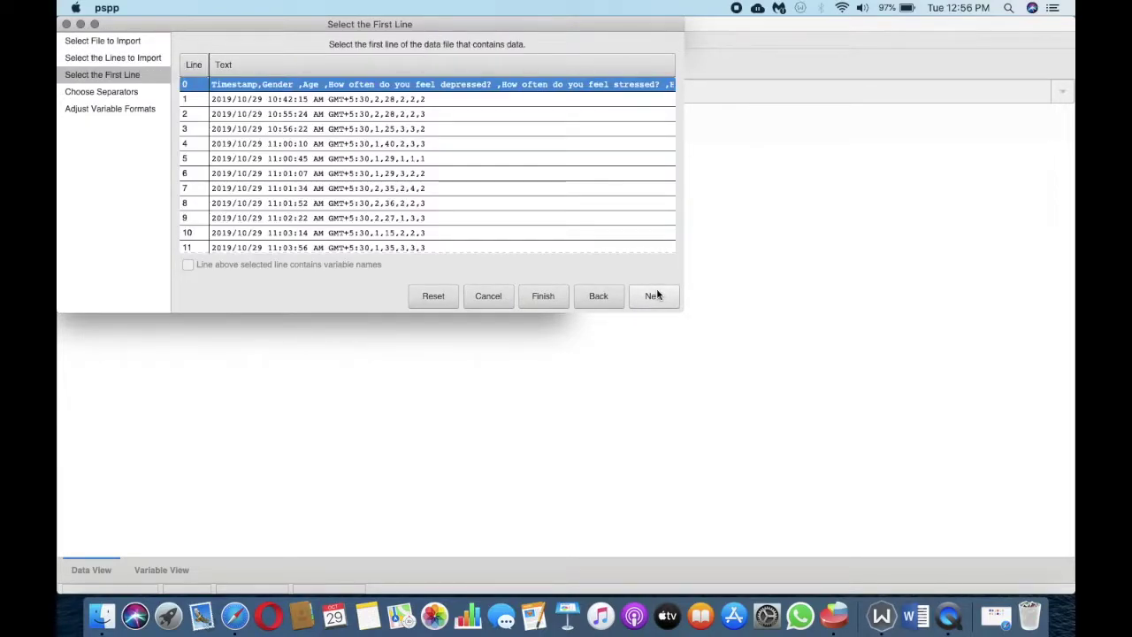
pyautogui.click(654, 295)
pyautogui.click(653, 296)
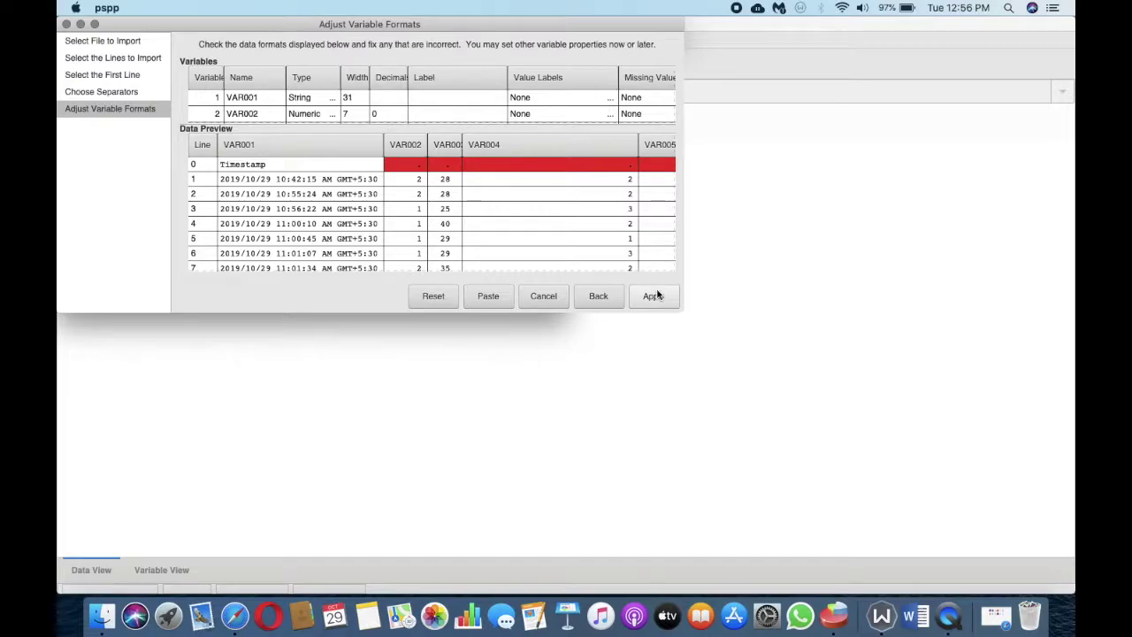
pyautogui.click(653, 296)
# Step: Clear the VAR001 timestamp column from the data grid
pyautogui.scroll(-5, 245, 208)
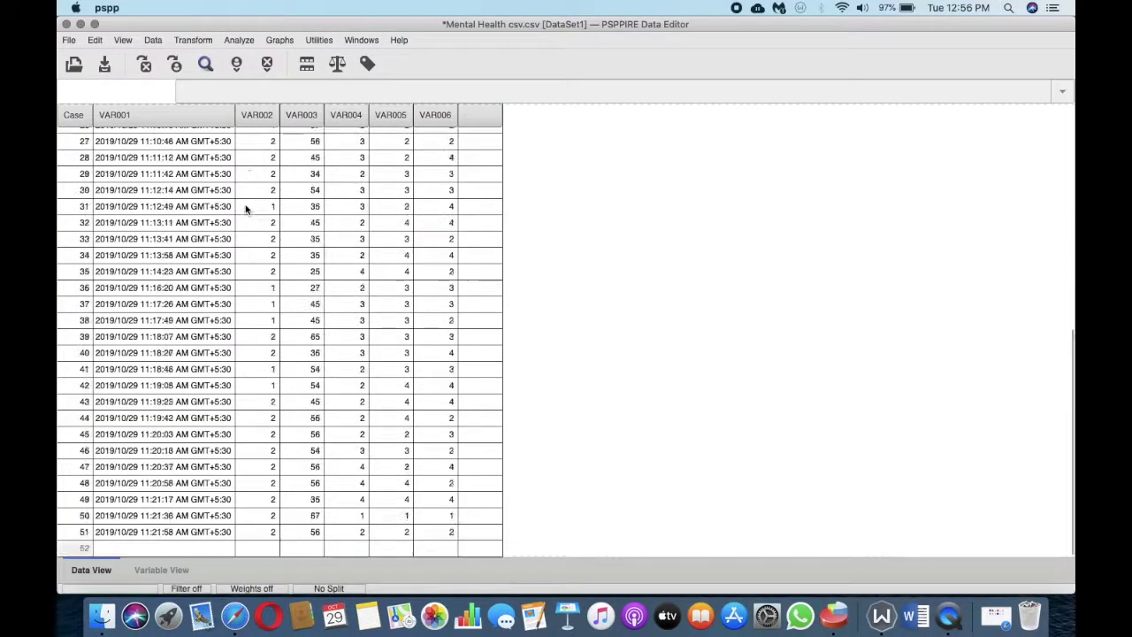
pyautogui.scroll(5, 230, 204)
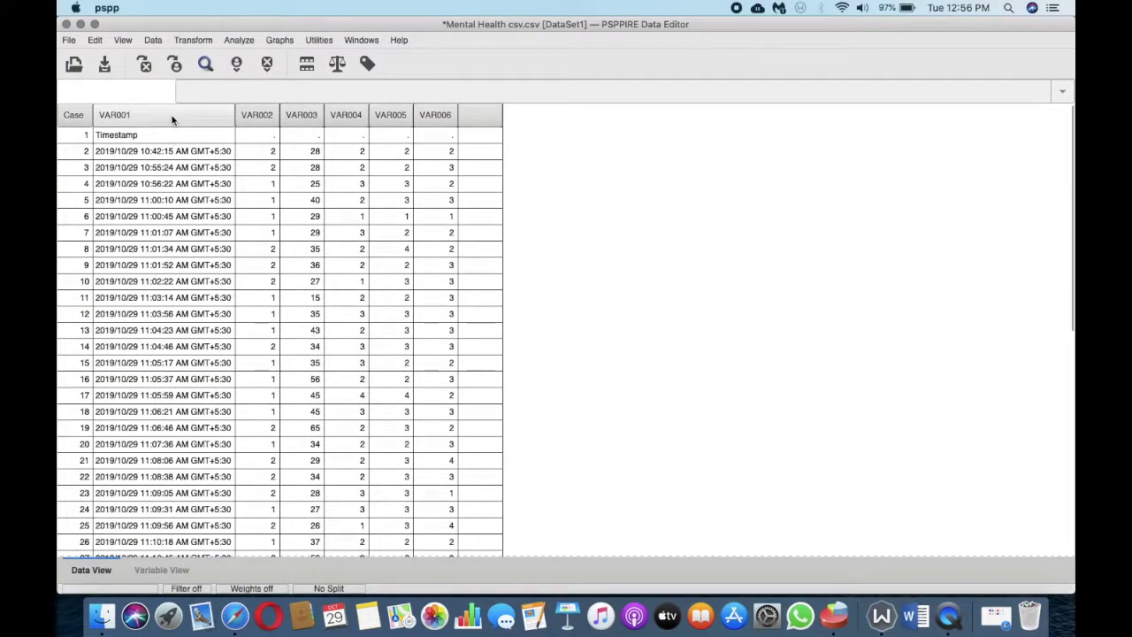
pyautogui.click(171, 115)
pyautogui.rightClick(172, 115)
pyautogui.click(186, 142)
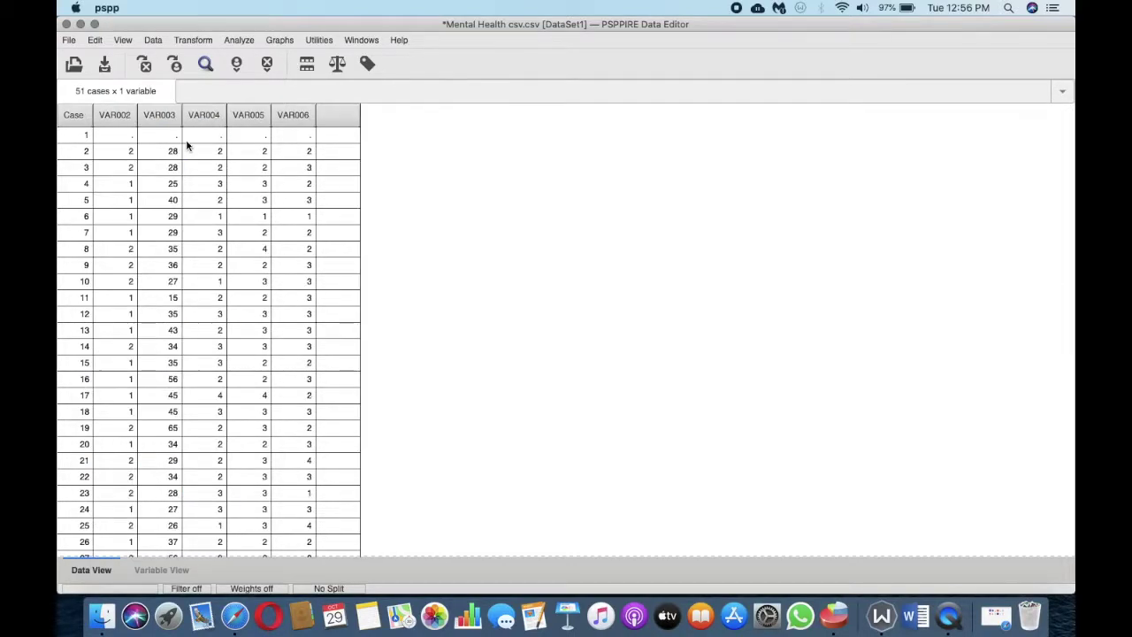
# Step: Check the remaining variables in Variable View, then return to Data View
pyautogui.click(175, 570)
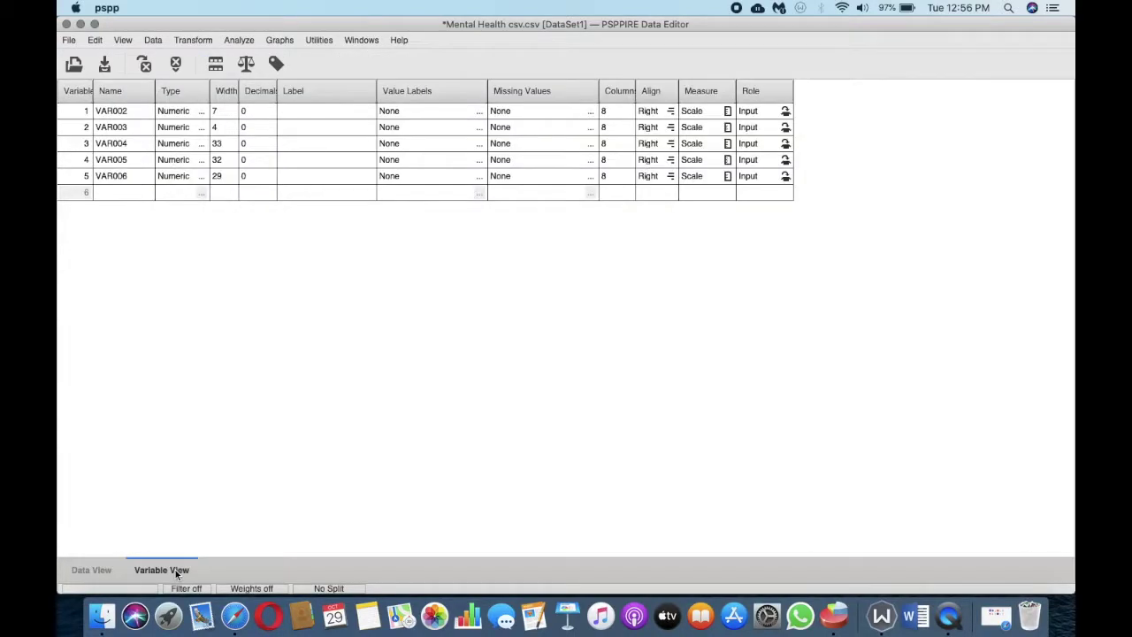
pyautogui.click(130, 123)
pyautogui.click(314, 109)
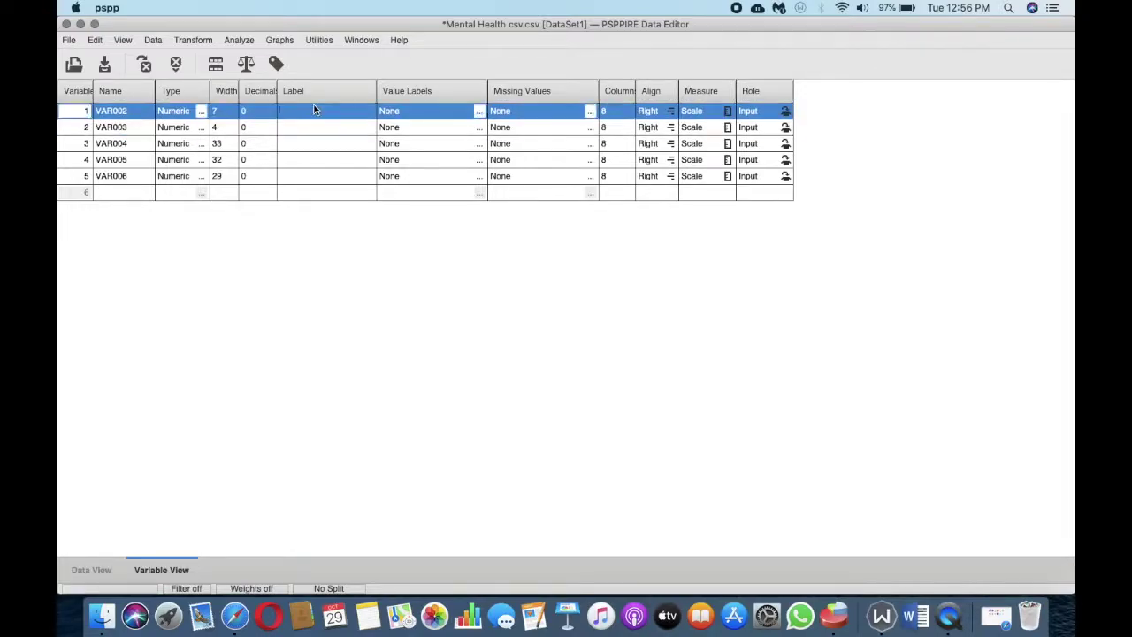
pyautogui.click(91, 568)
pyautogui.scroll(-8, 159, 421)
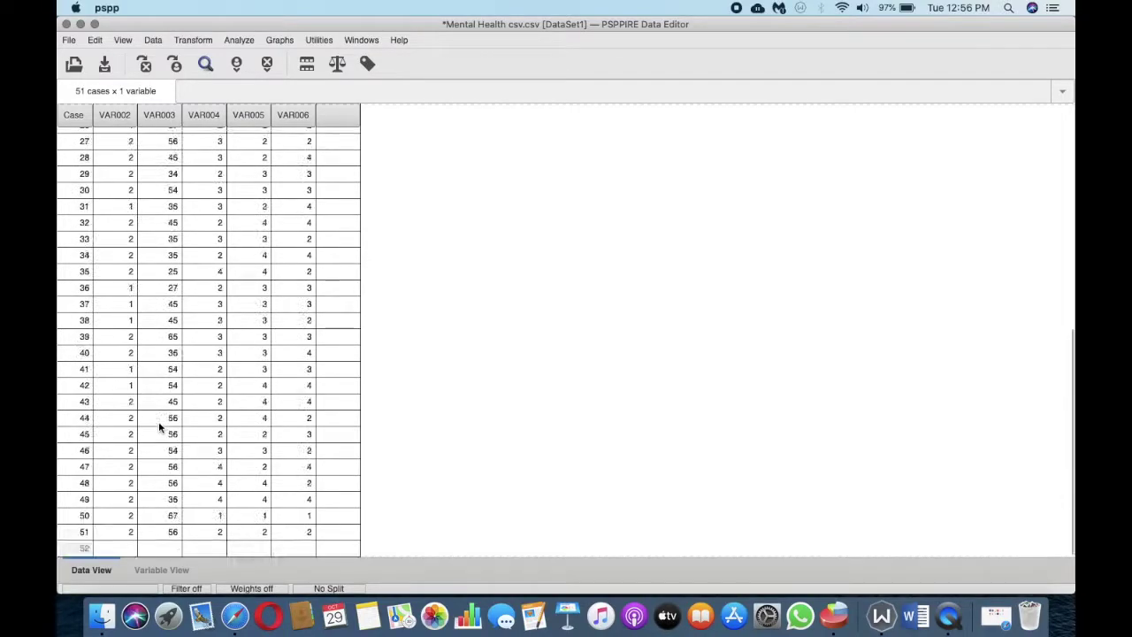
pyautogui.scroll(5, 158, 421)
pyautogui.scroll(-5, 158, 421)
pyautogui.scroll(8, 158, 421)
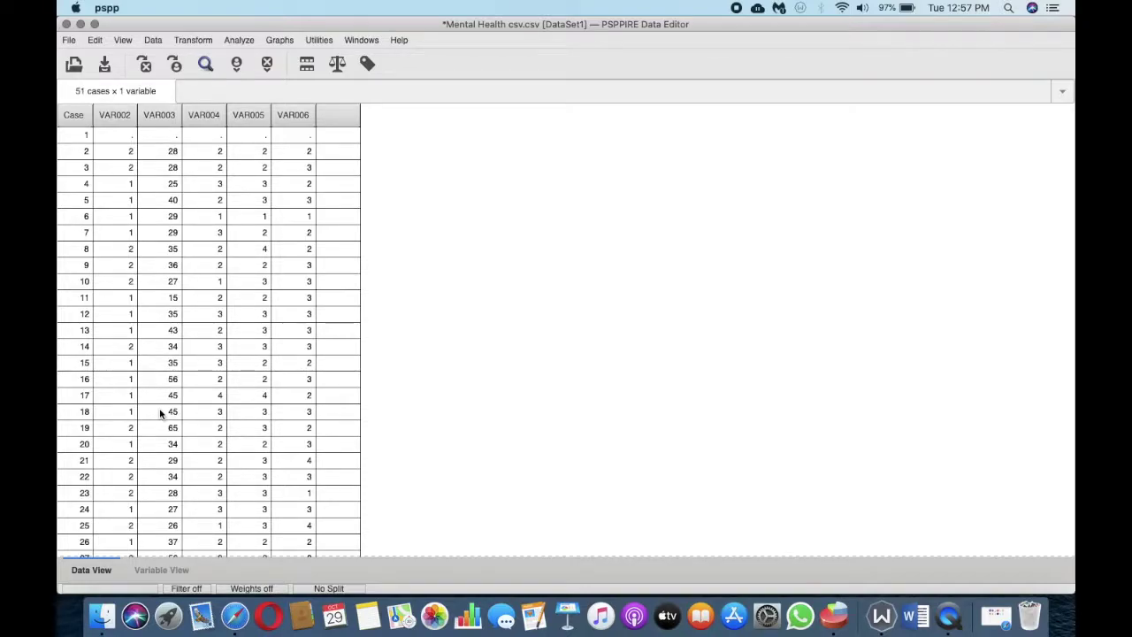
pyautogui.scroll(-8, 160, 413)
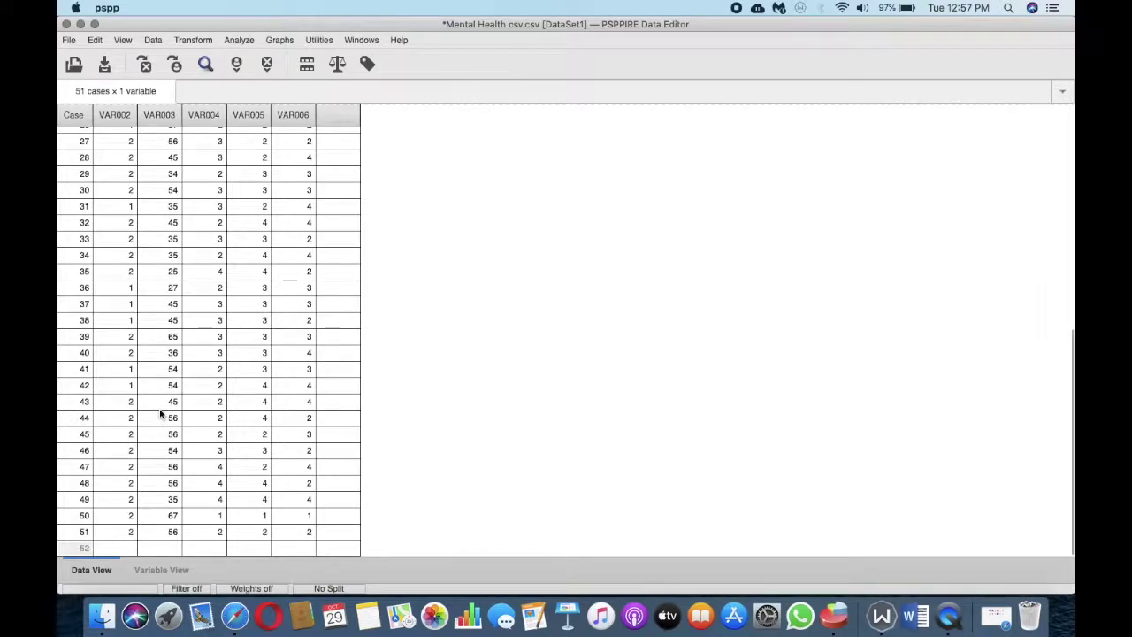
pyautogui.scroll(8, 160, 413)
pyautogui.scroll(-3, 160, 413)
pyautogui.scroll(-5, 160, 413)
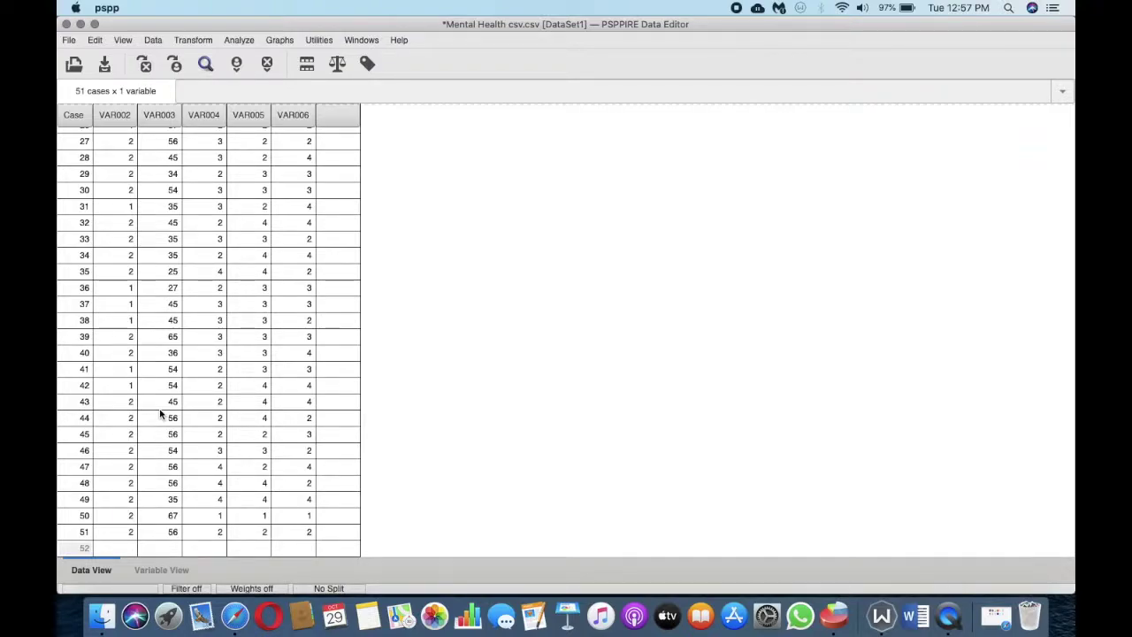
pyautogui.scroll(7, 160, 413)
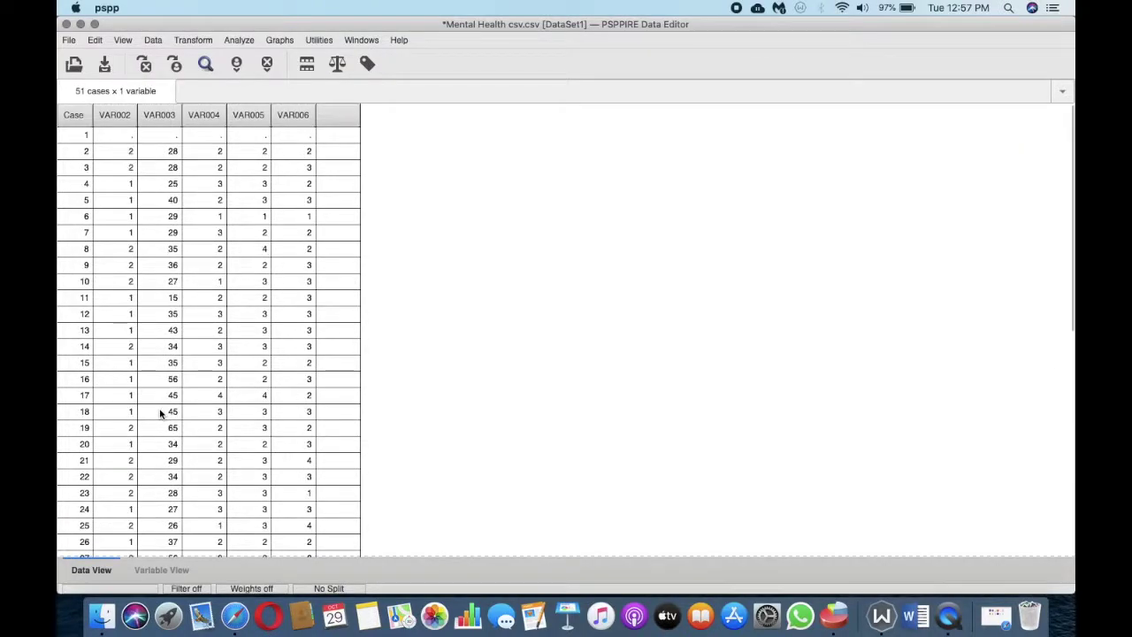
pyautogui.scroll(-7, 160, 413)
pyautogui.scroll(7, 161, 413)
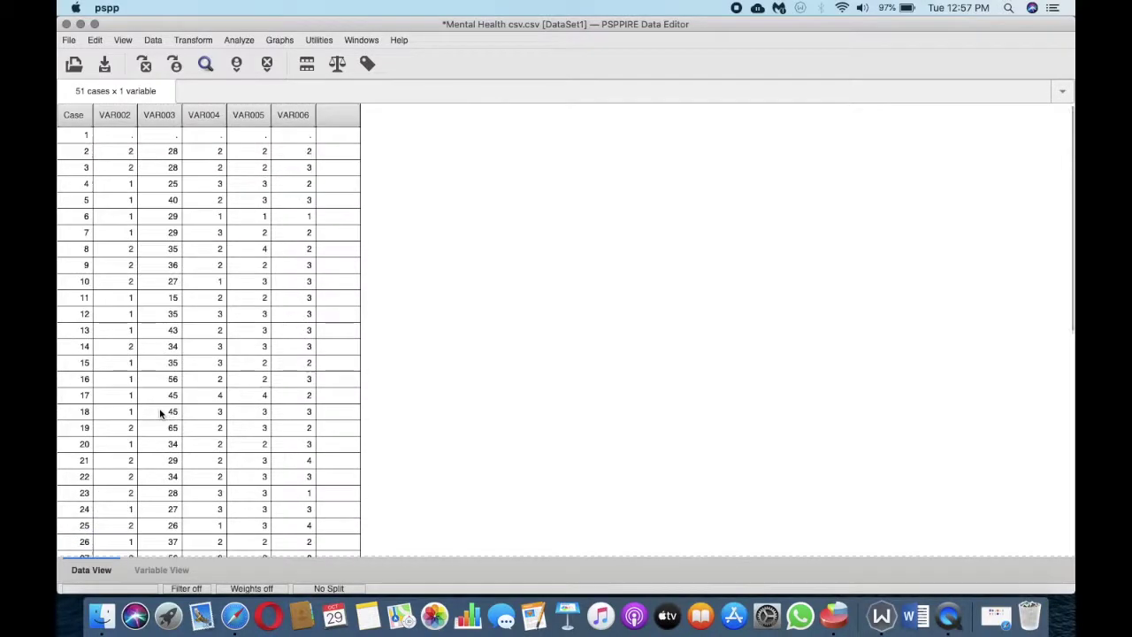